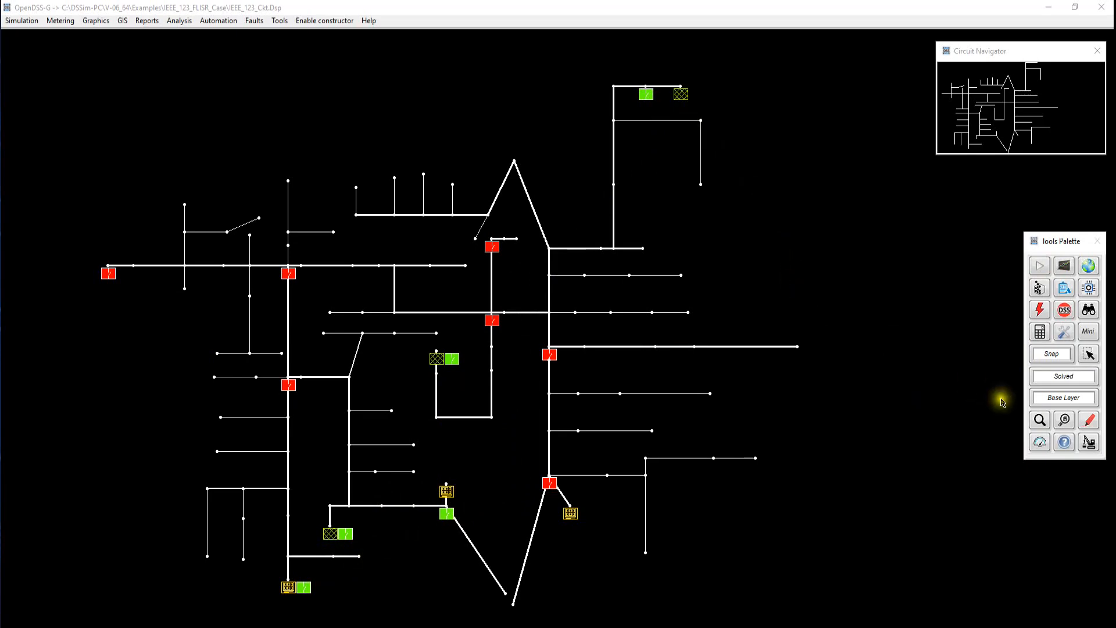
Step: Open the meter manager beside the circuit and show the circuit locations of meter_l118_0 and of all meters
{"action": "left_click", "coordinate": [1040, 442]}
{"action": "left_click_drag", "start_coordinate": [474, 183], "coordinate": [951, 479]}
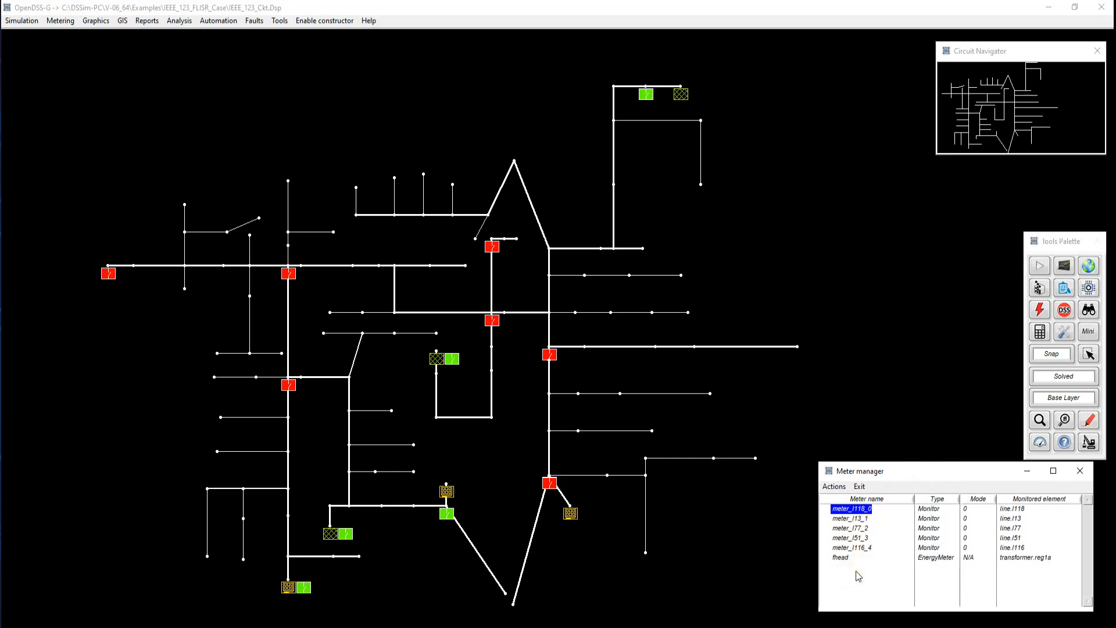
{"action": "right_click", "coordinate": [885, 510]}
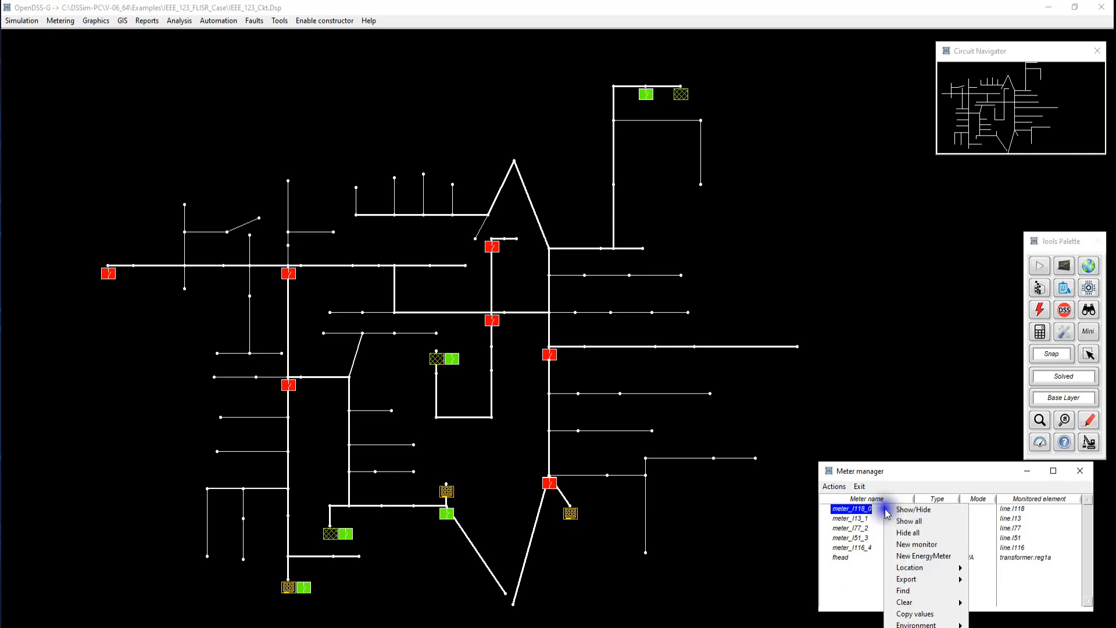
{"action": "left_click", "coordinate": [913, 515]}
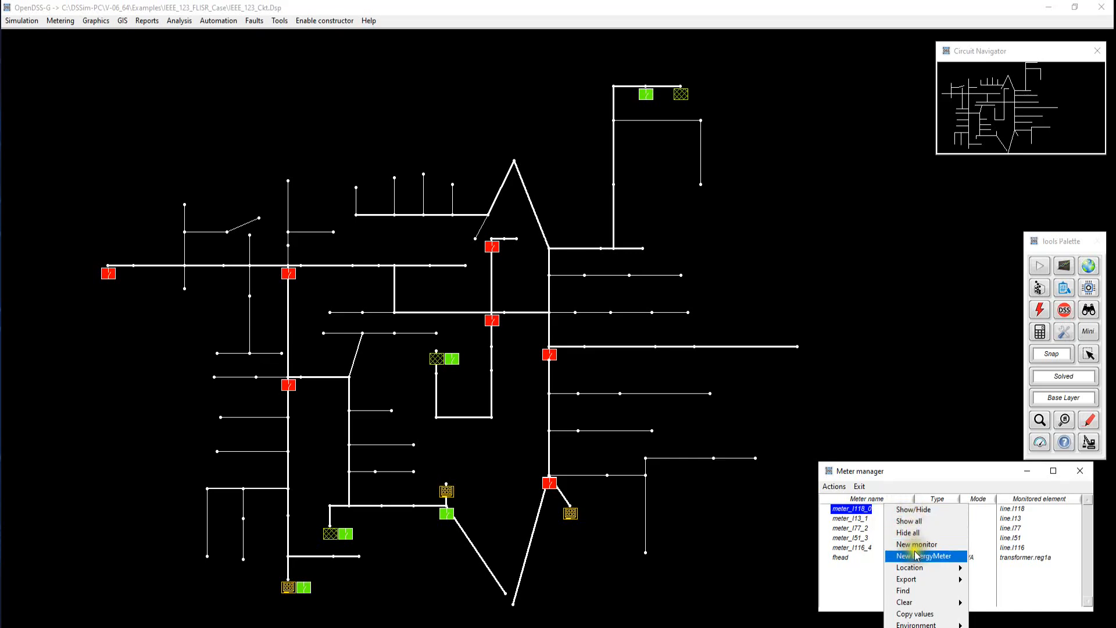
{"action": "mouse_move", "coordinate": [917, 569]}
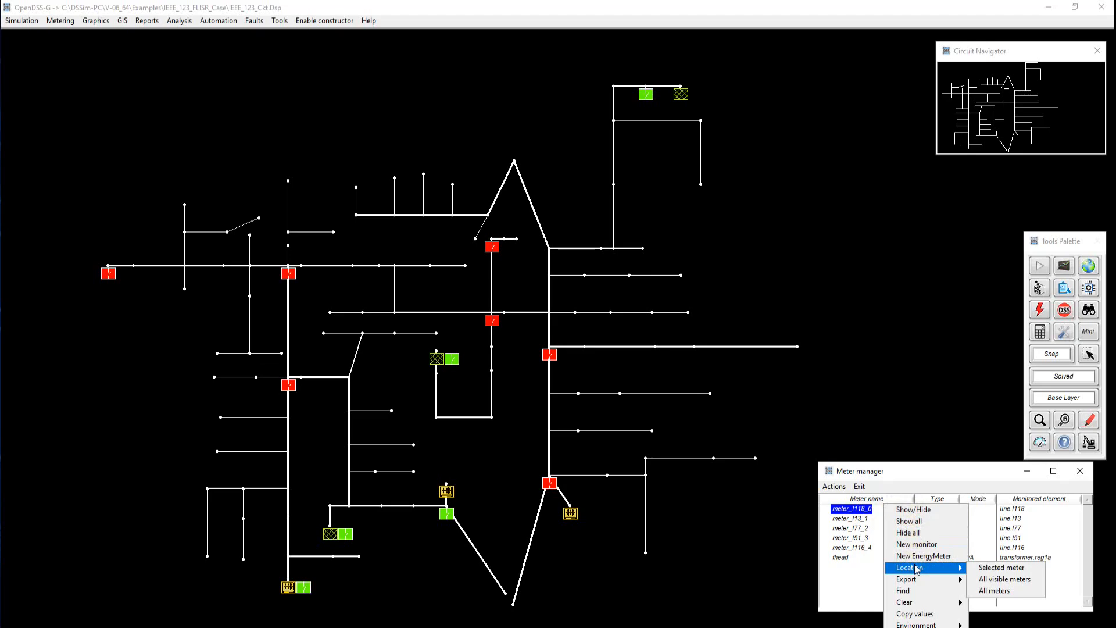
{"action": "left_click", "coordinate": [1001, 568]}
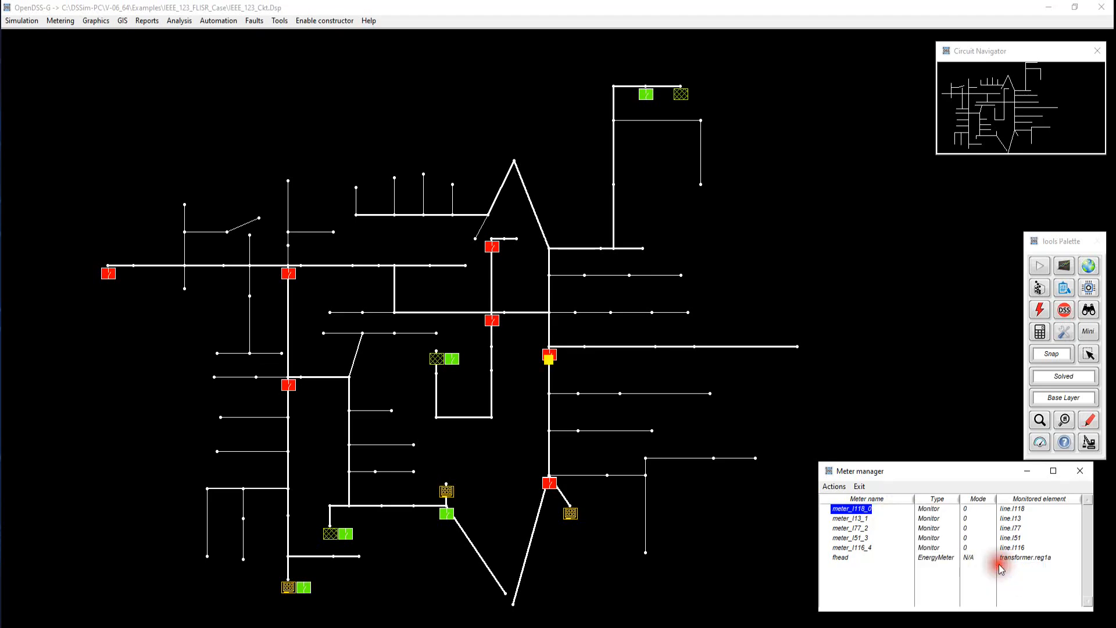
{"action": "right_click", "coordinate": [880, 506]}
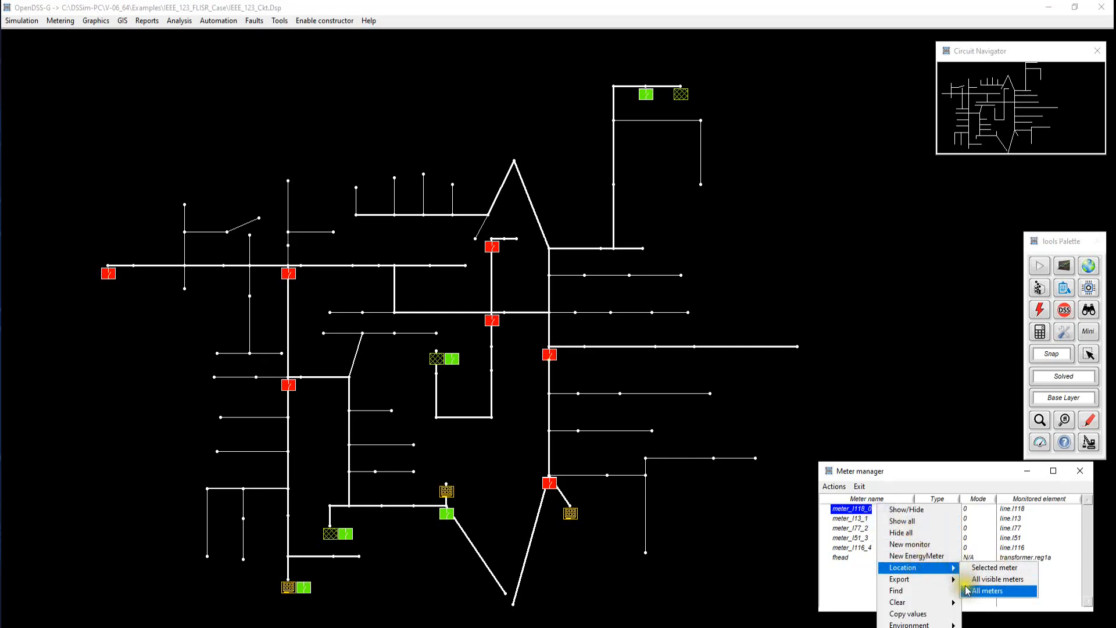
{"action": "left_click", "coordinate": [967, 587]}
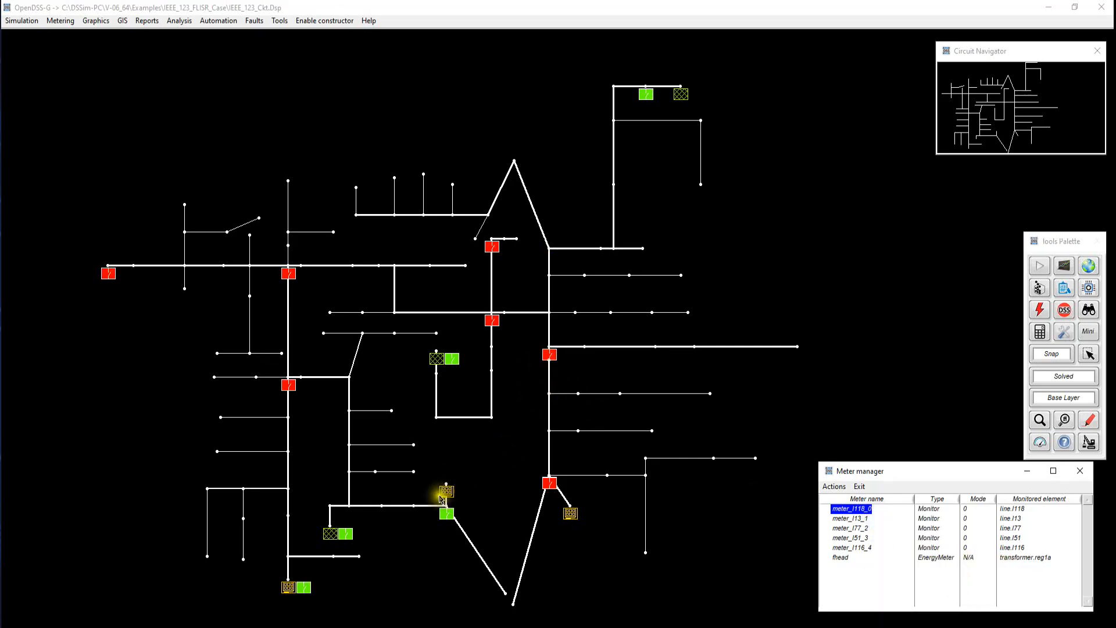
{"action": "right_click", "coordinate": [877, 515]}
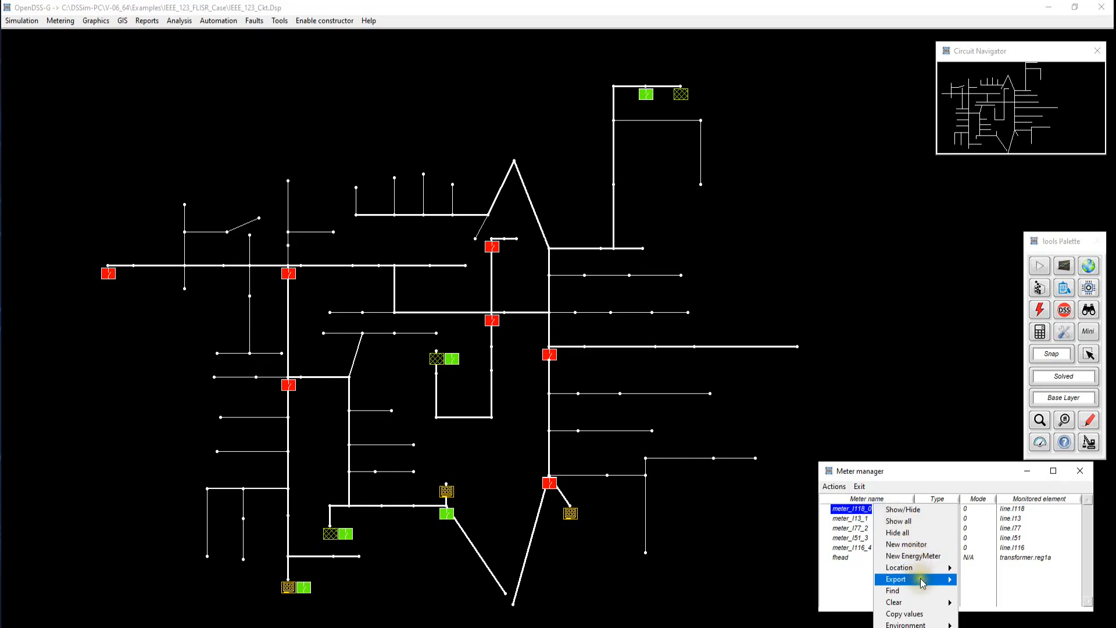
{"action": "mouse_move", "coordinate": [925, 579]}
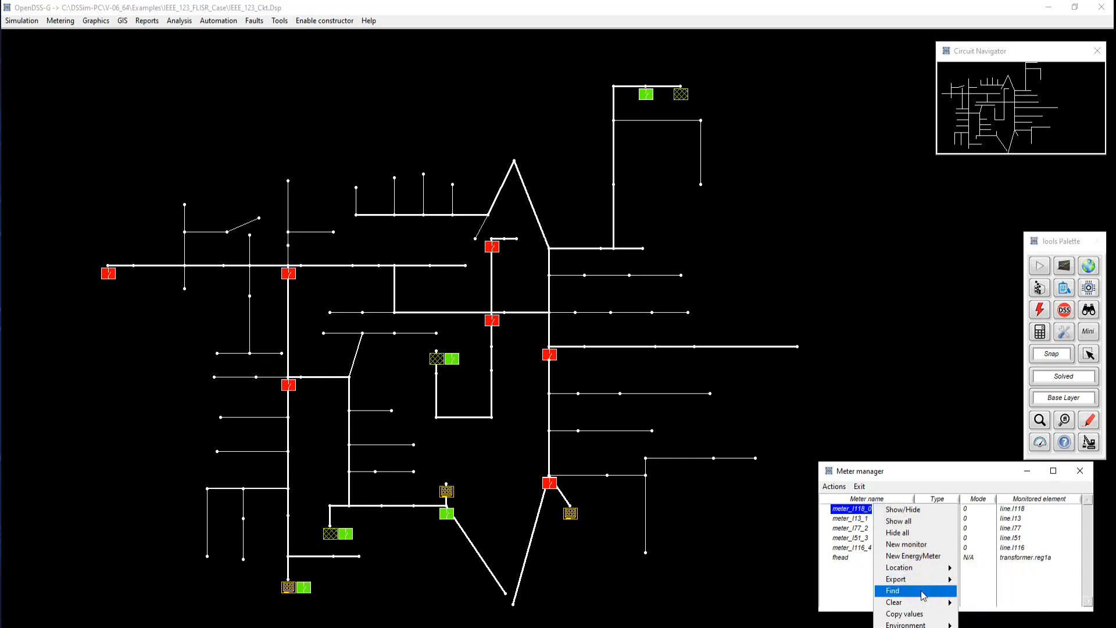
{"action": "mouse_move", "coordinate": [924, 604]}
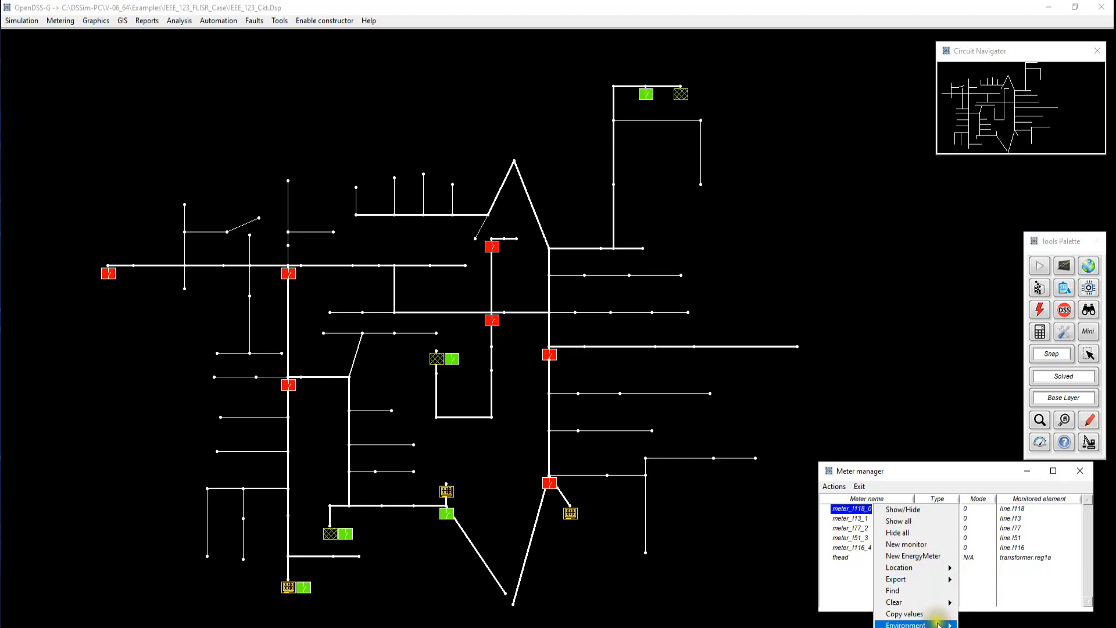
{"action": "mouse_move", "coordinate": [938, 625]}
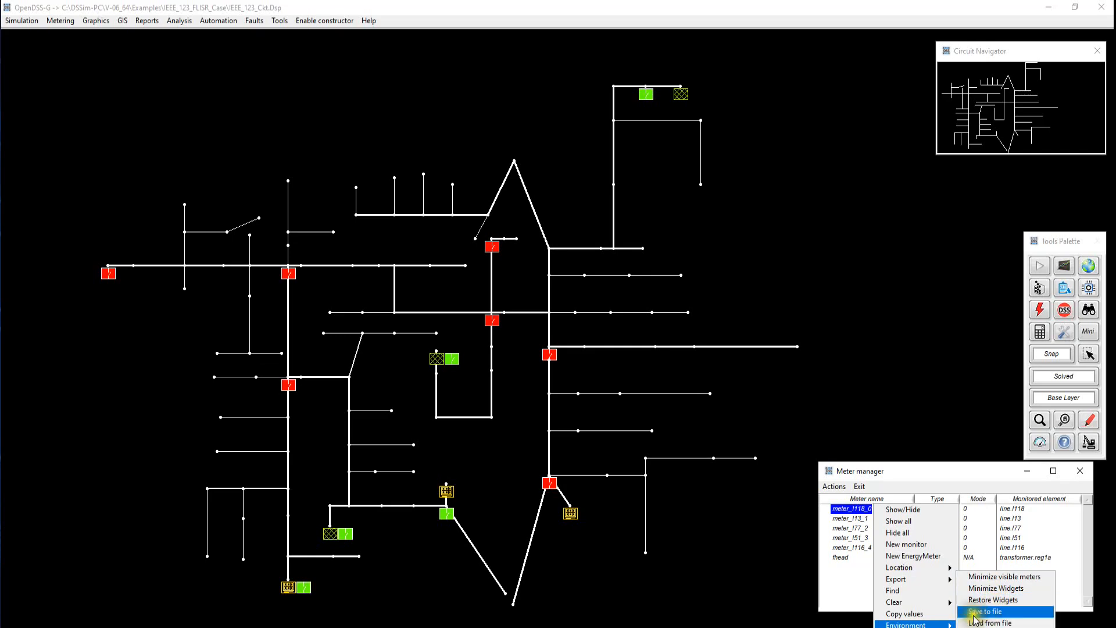
{"action": "left_click", "coordinate": [846, 581]}
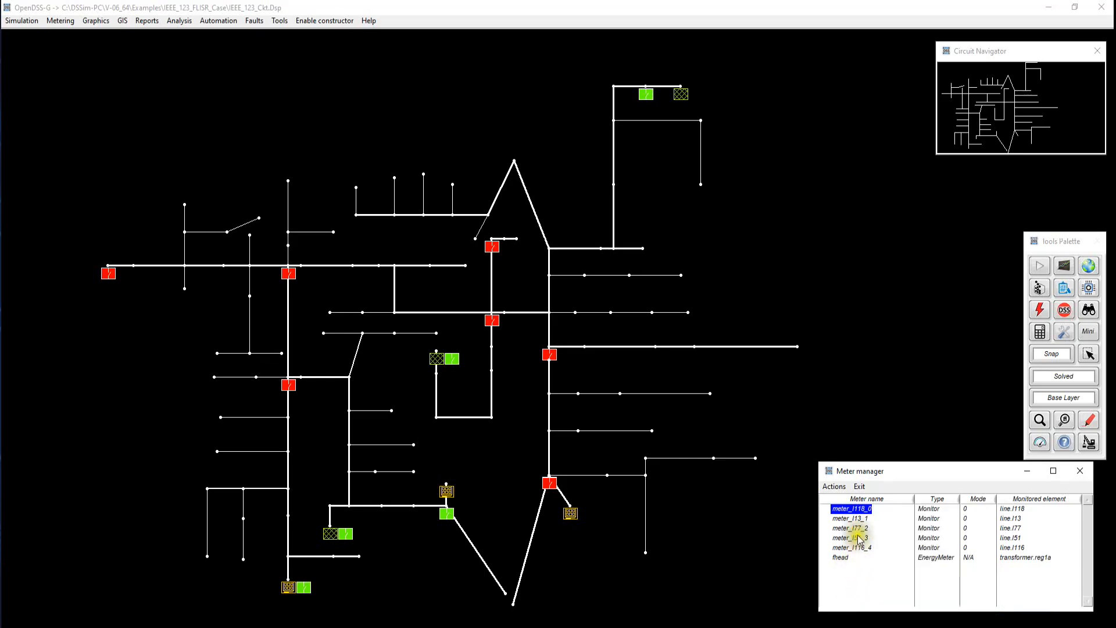
Step: View the snapshot readings of meter_l118_0, then close its meter window
{"action": "double_click", "coordinate": [859, 509]}
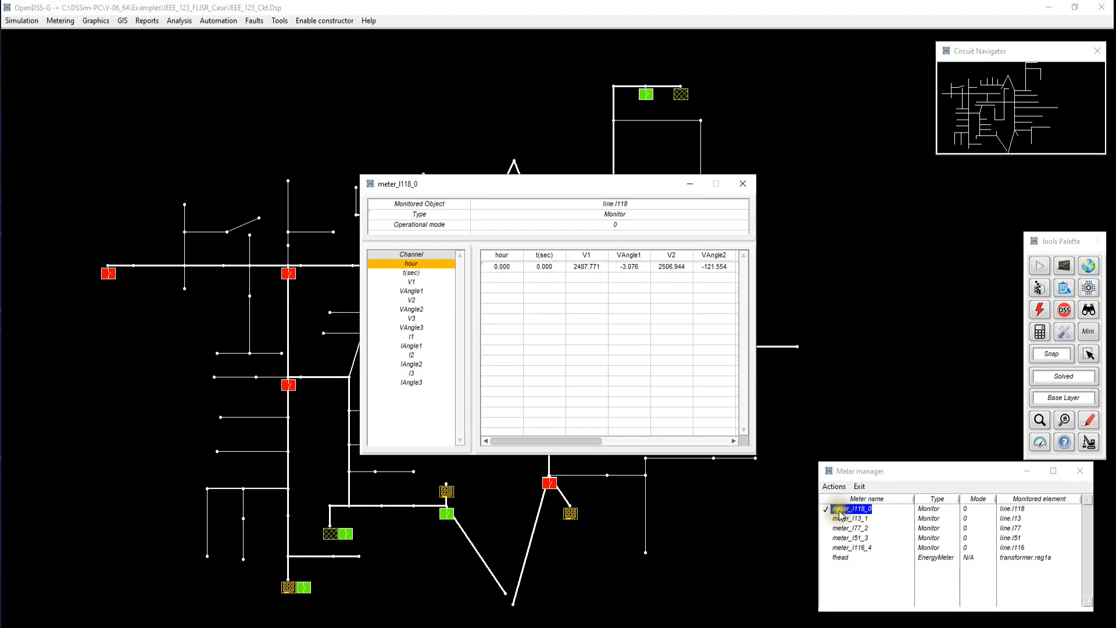
{"action": "left_click_drag", "start_coordinate": [616, 186], "coordinate": [308, 81]}
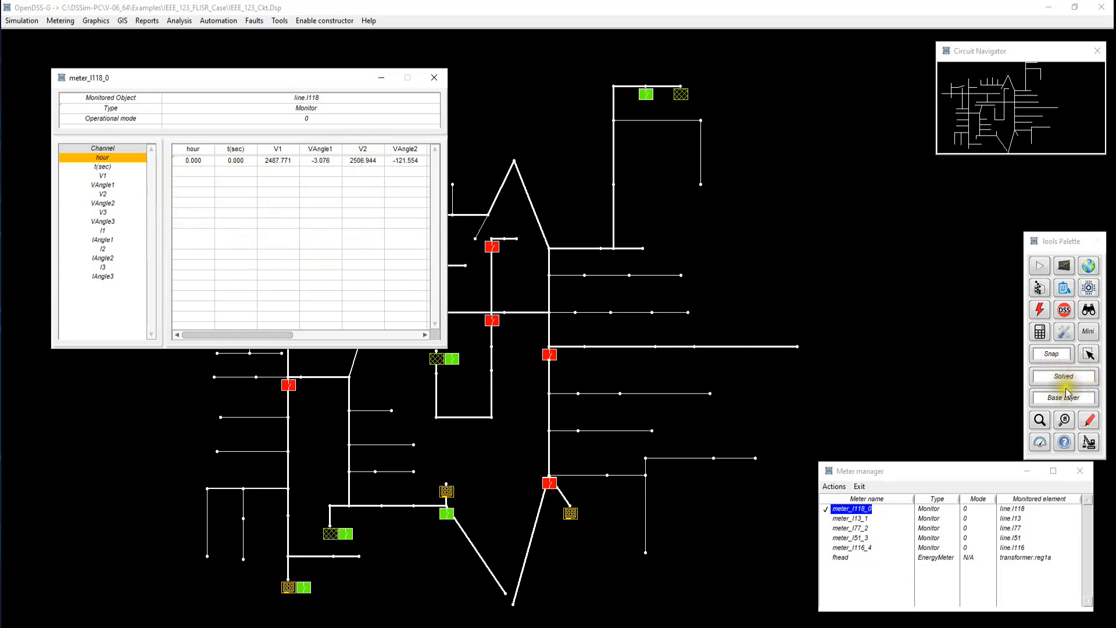
{"action": "left_click", "coordinate": [435, 79]}
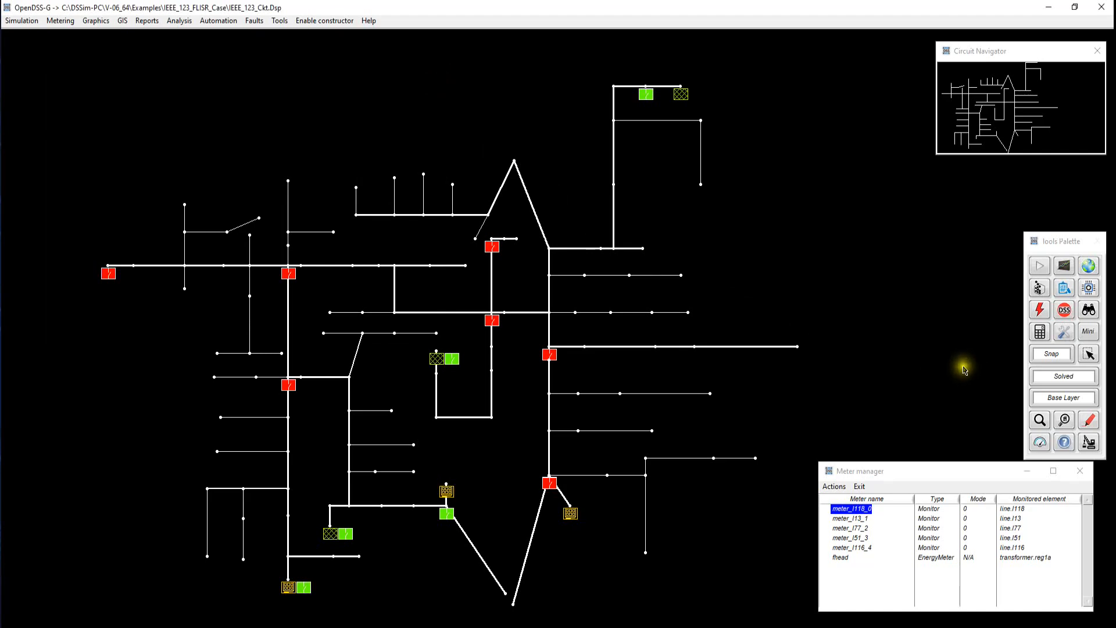
Step: Set the simulation mode to Daily in the simulation settings and return to the circuit
{"action": "left_click", "coordinate": [1064, 331]}
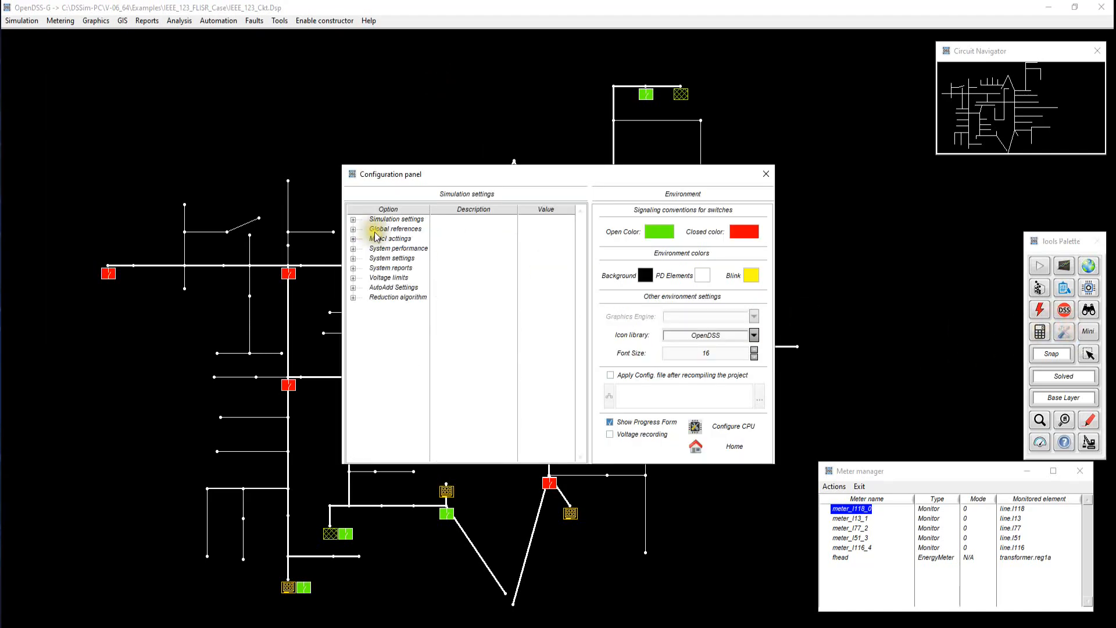
{"action": "left_click", "coordinate": [353, 220]}
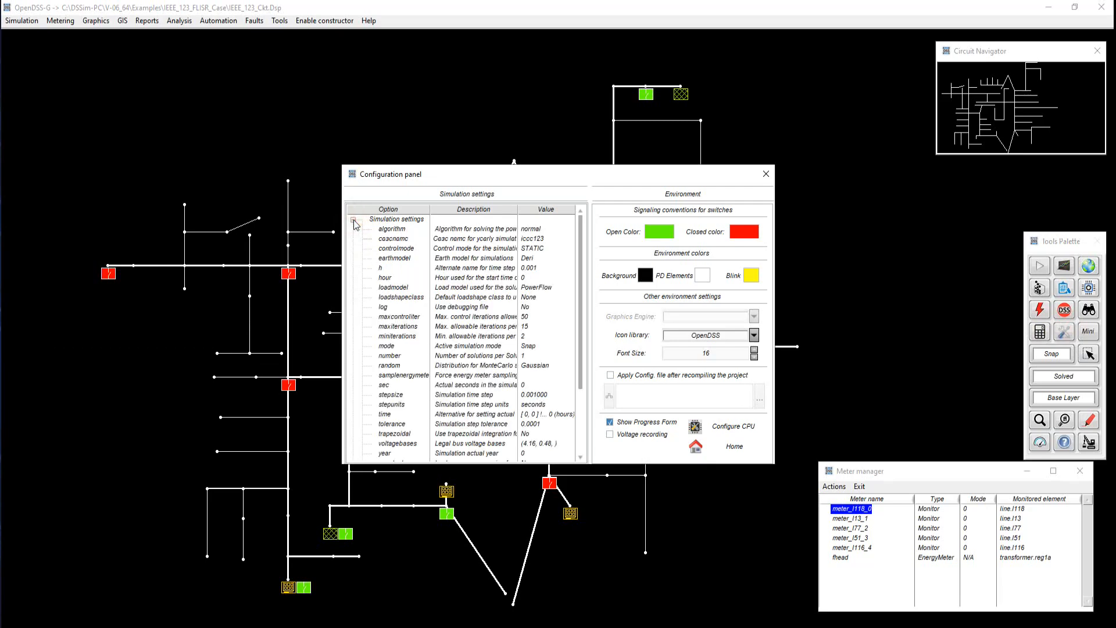
{"action": "double_click", "coordinate": [465, 347]}
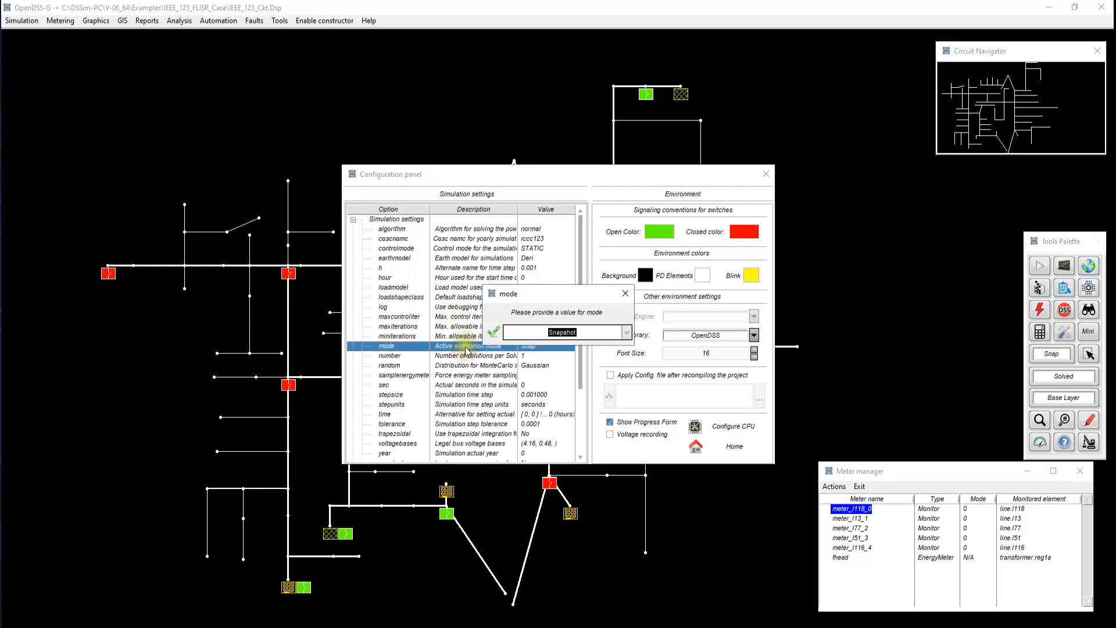
{"action": "left_click", "coordinate": [493, 332]}
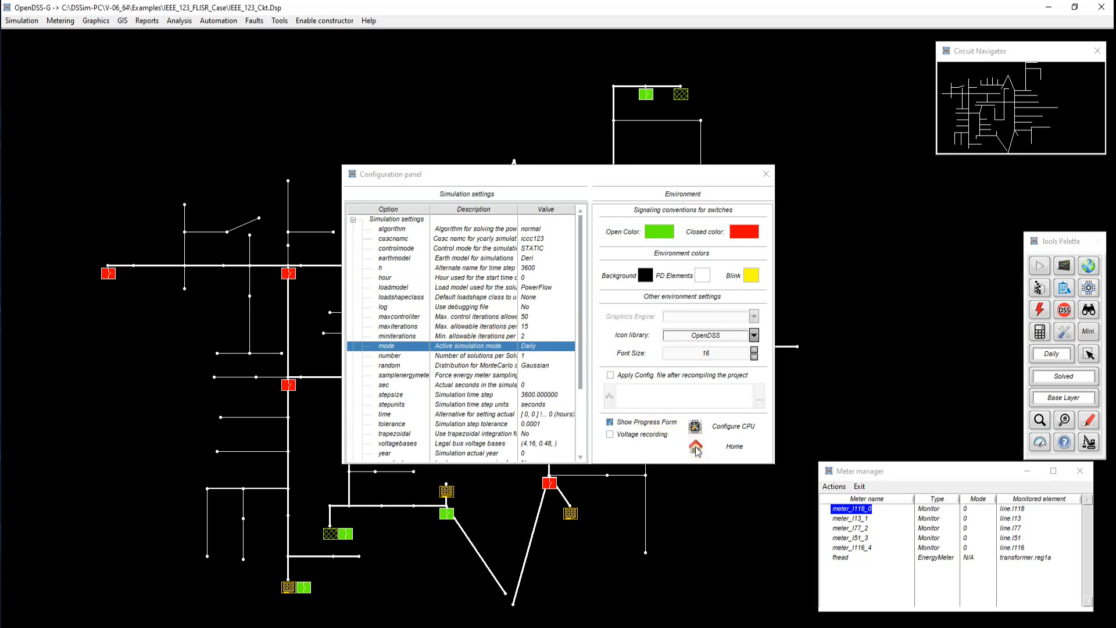
{"action": "left_click", "coordinate": [696, 449]}
Step: Run the daily simulation and open the recorded readings of meter_l118_0 clear of the other windows
{"action": "left_click", "coordinate": [1039, 266]}
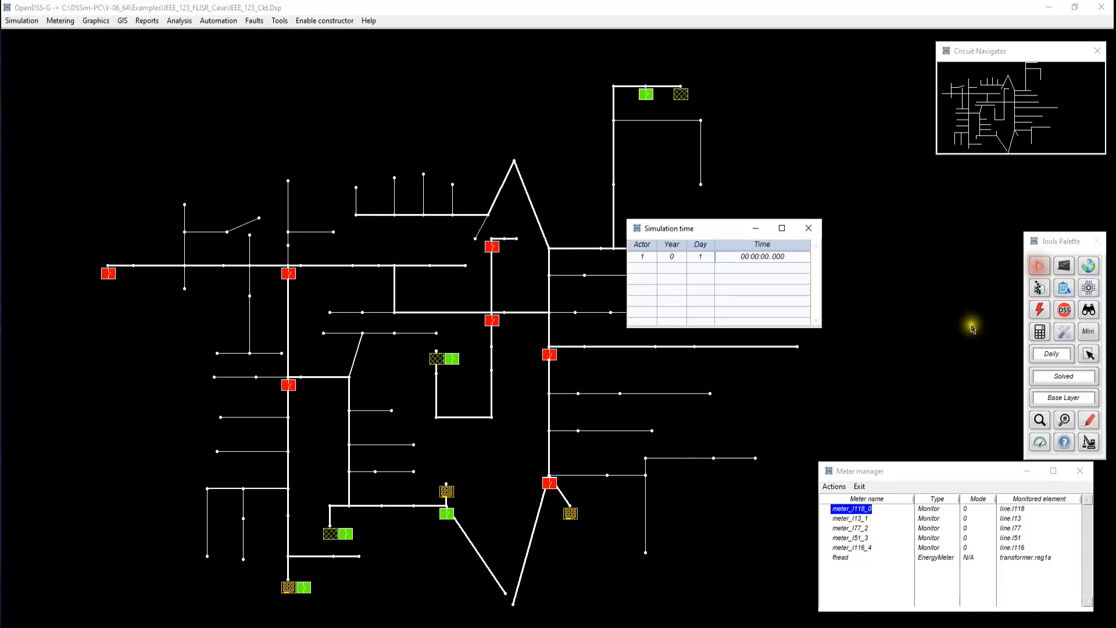
{"action": "left_click_drag", "start_coordinate": [713, 229], "coordinate": [823, 51]}
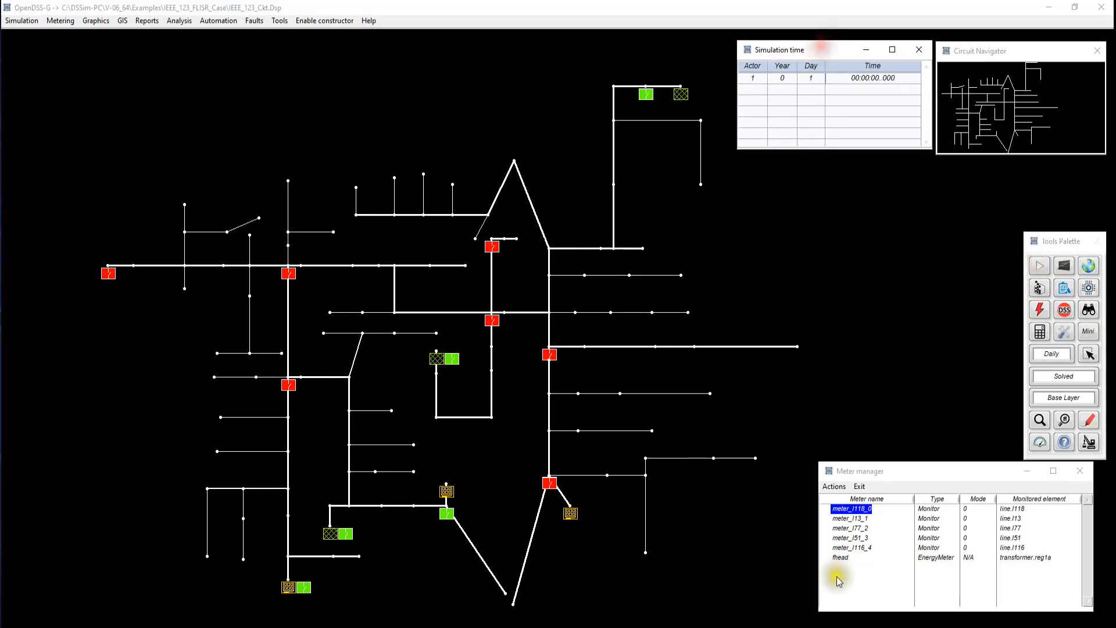
{"action": "double_click", "coordinate": [871, 510]}
{"action": "left_click_drag", "start_coordinate": [608, 185], "coordinate": [273, 39]}
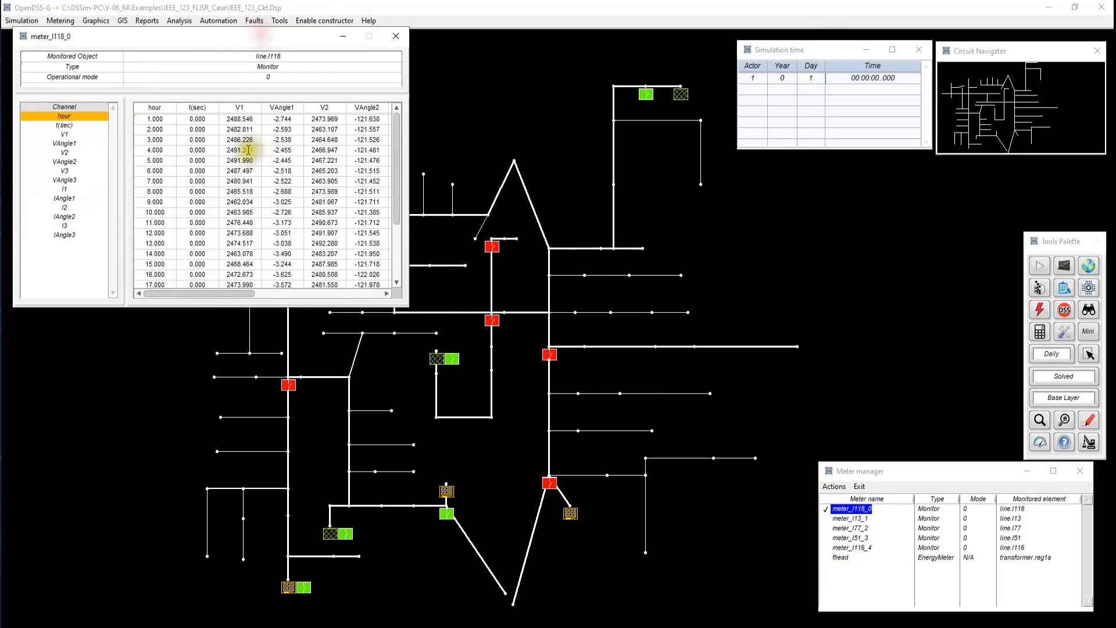
{"action": "left_click", "coordinate": [919, 49]}
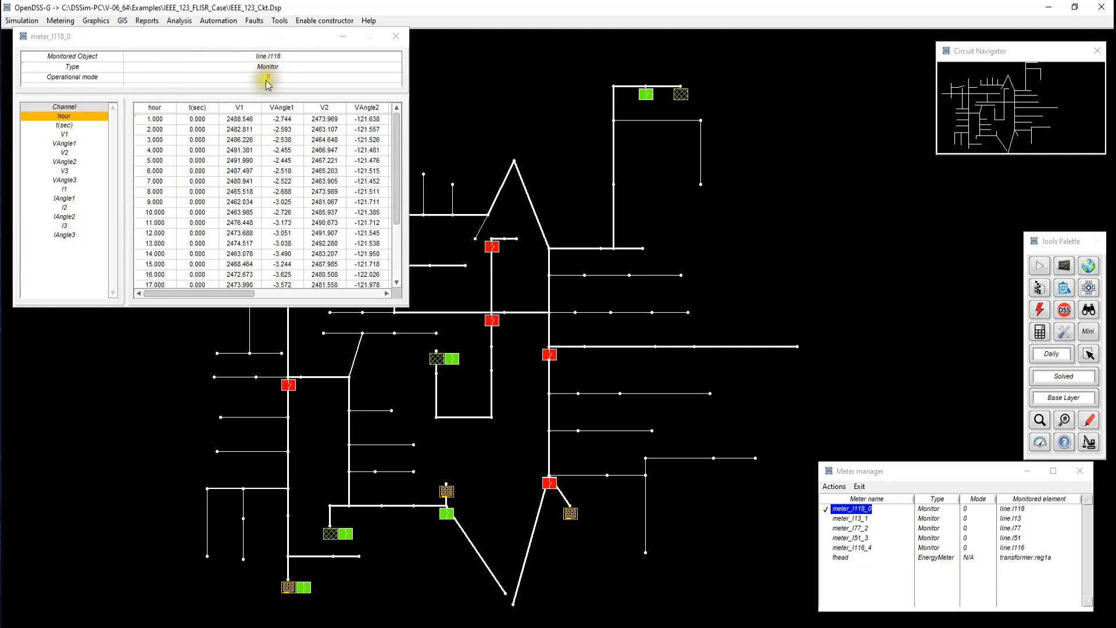
Step: Step through the channels of meter_l118_0 from hour to IAngle3 to examine their columns, ending on V1
{"action": "left_click", "coordinate": [156, 35]}
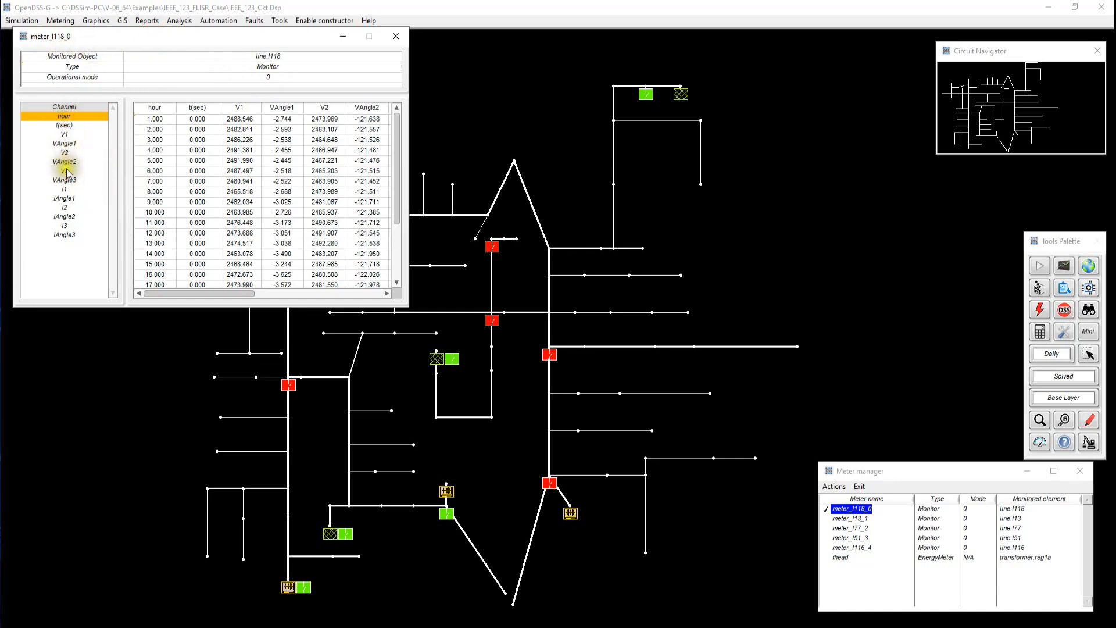
{"action": "mouse_move", "coordinate": [220, 293]}
{"action": "left_mouse_down"}
{"action": "mouse_move", "coordinate": [353, 288]}
{"action": "mouse_move", "coordinate": [201, 291]}
{"action": "left_mouse_up"}
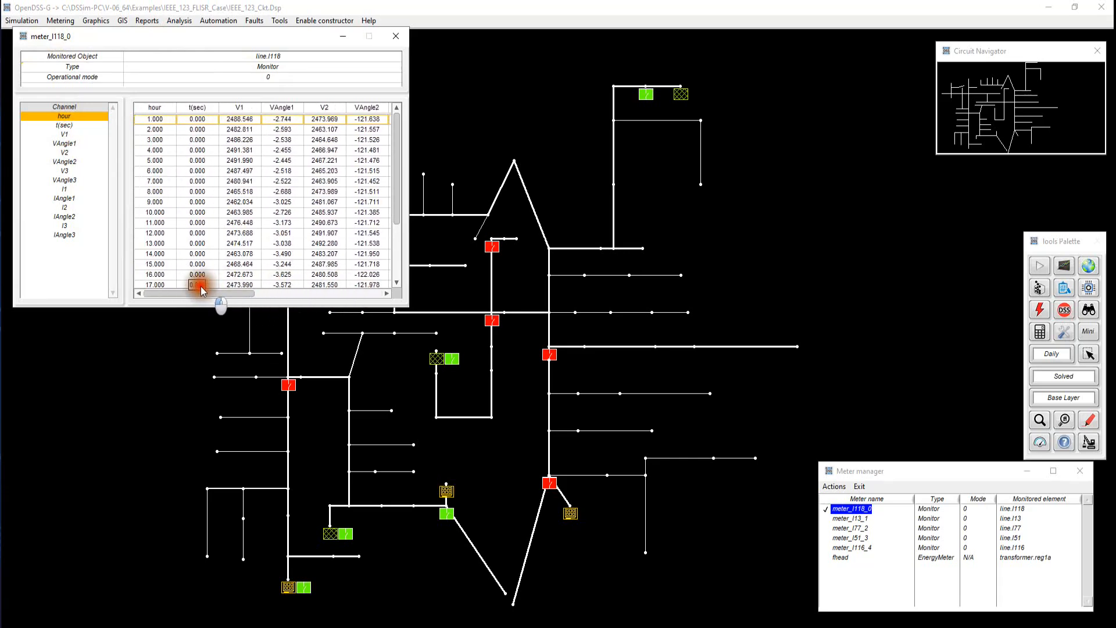
{"action": "left_click", "coordinate": [63, 125]}
{"action": "left_click", "coordinate": [64, 134]}
{"action": "left_click", "coordinate": [65, 143]}
{"action": "left_click", "coordinate": [65, 153]}
{"action": "left_click", "coordinate": [67, 162]}
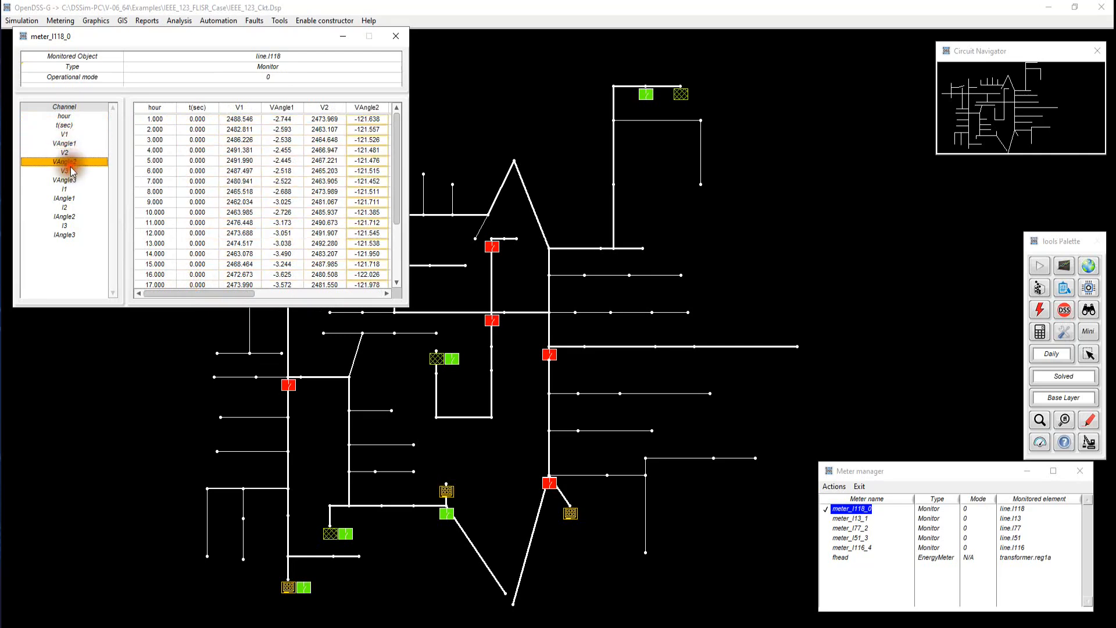
{"action": "left_click", "coordinate": [68, 171]}
{"action": "left_click", "coordinate": [68, 180]}
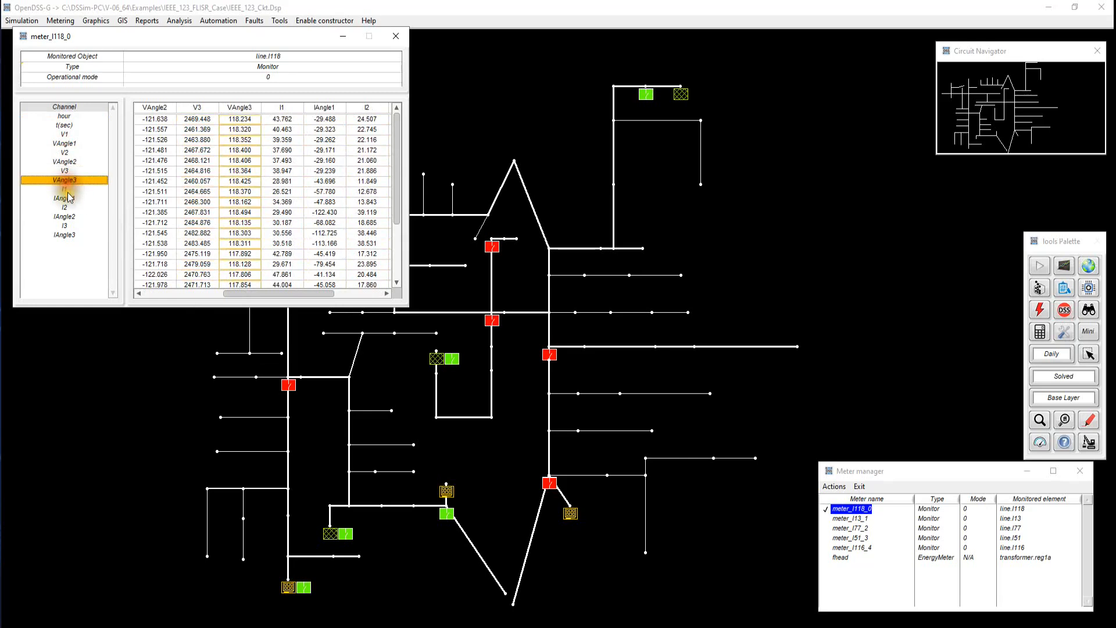
{"action": "left_click", "coordinate": [68, 189]}
{"action": "left_click", "coordinate": [68, 198]}
{"action": "left_click", "coordinate": [67, 207]}
{"action": "left_click", "coordinate": [68, 216]}
{"action": "left_click", "coordinate": [68, 225]}
{"action": "left_click", "coordinate": [67, 235]}
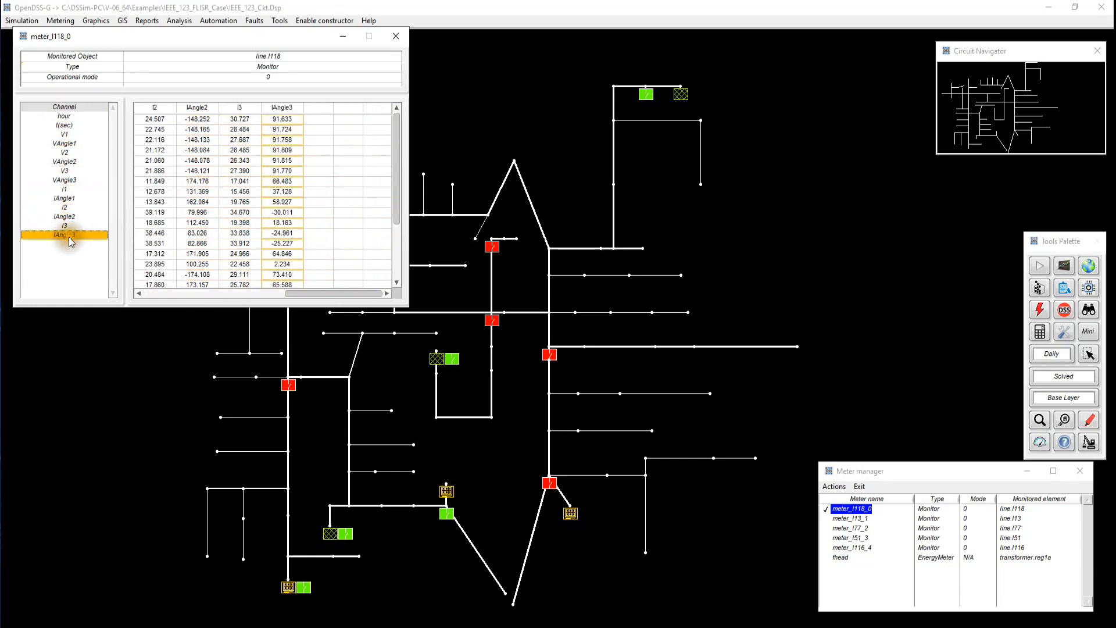
{"action": "left_click", "coordinate": [65, 116]}
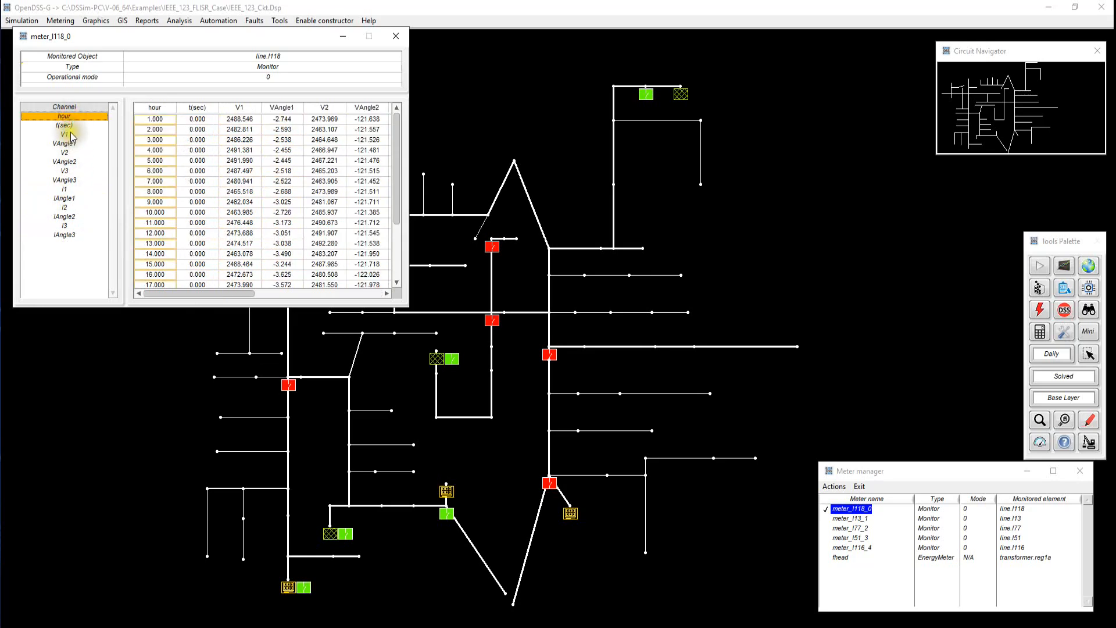
{"action": "left_click", "coordinate": [71, 135]}
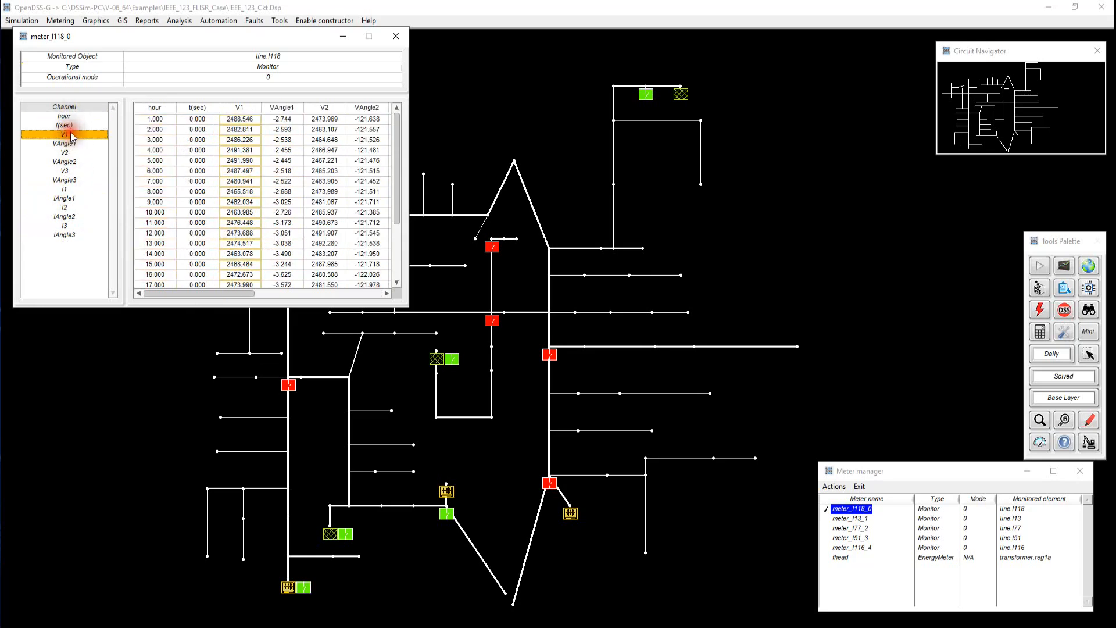
Step: Copy the whole table of meter_l118_0 readings to the clipboard and paste it into an empty Notepad document
{"action": "left_click", "coordinate": [253, 122]}
{"action": "left_click", "coordinate": [239, 130]}
{"action": "left_click", "coordinate": [213, 130]}
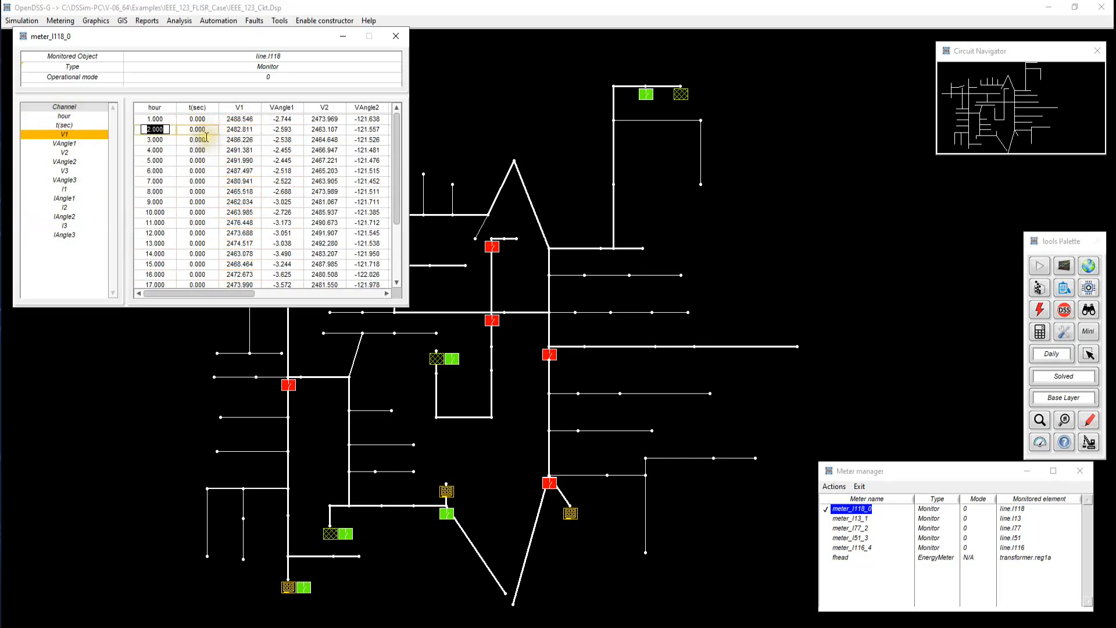
{"action": "right_click", "coordinate": [213, 132]}
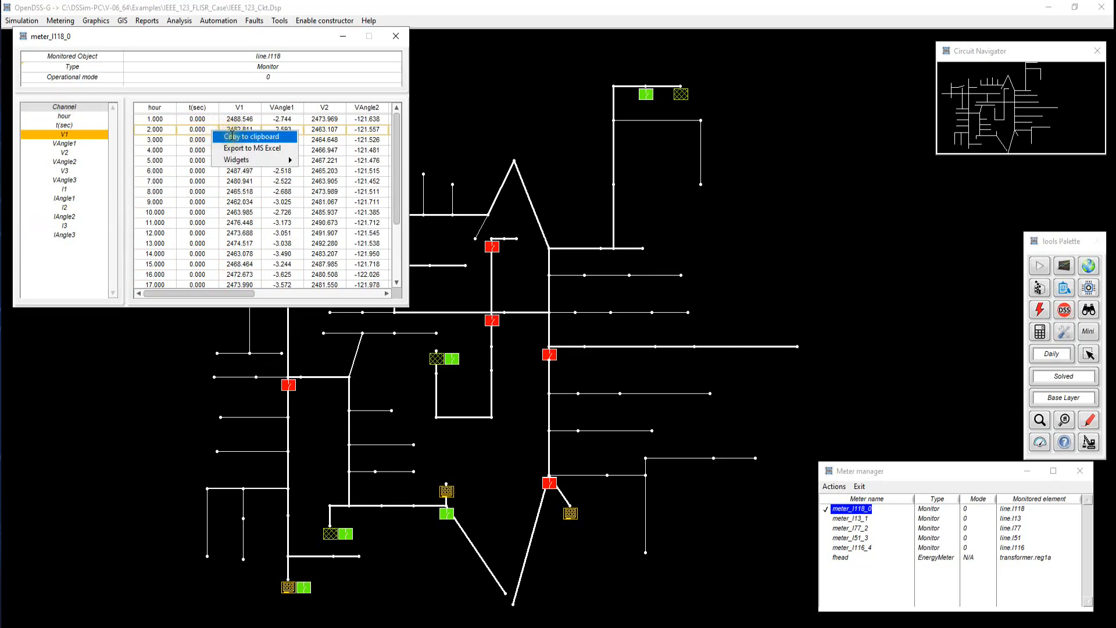
{"action": "left_click", "coordinate": [232, 136]}
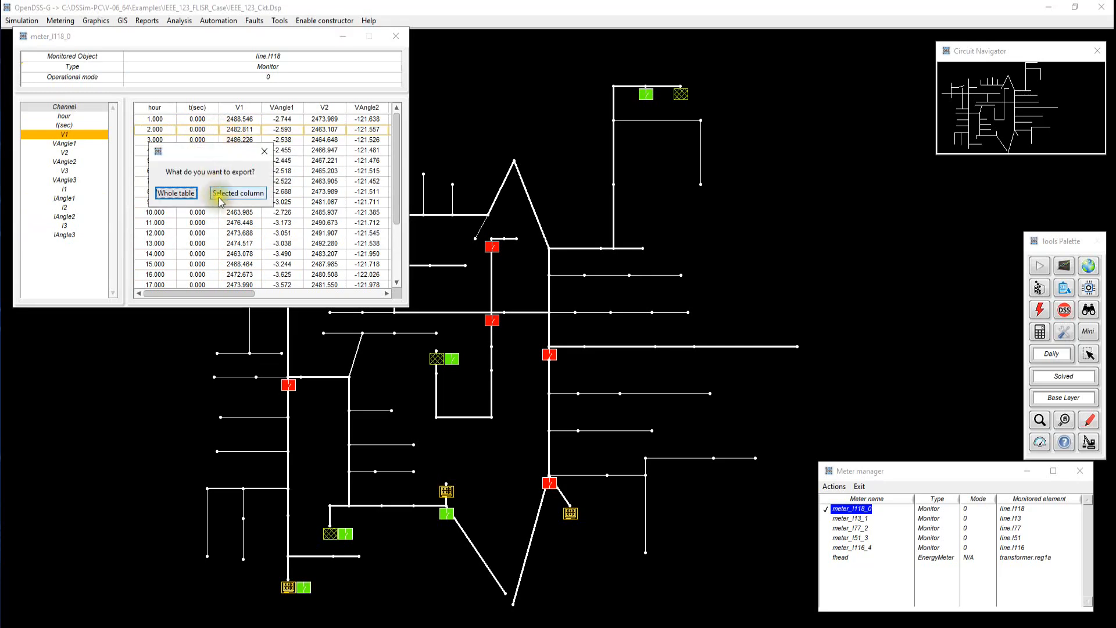
{"action": "left_click", "coordinate": [180, 194]}
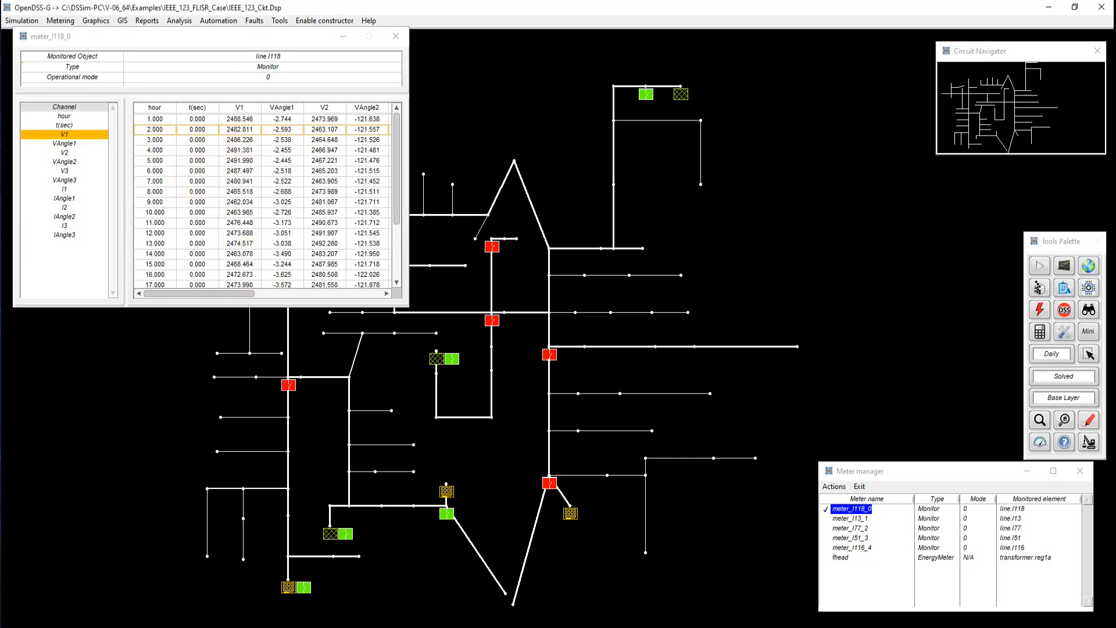
{"action": "key", "text": "ctrl+v"}
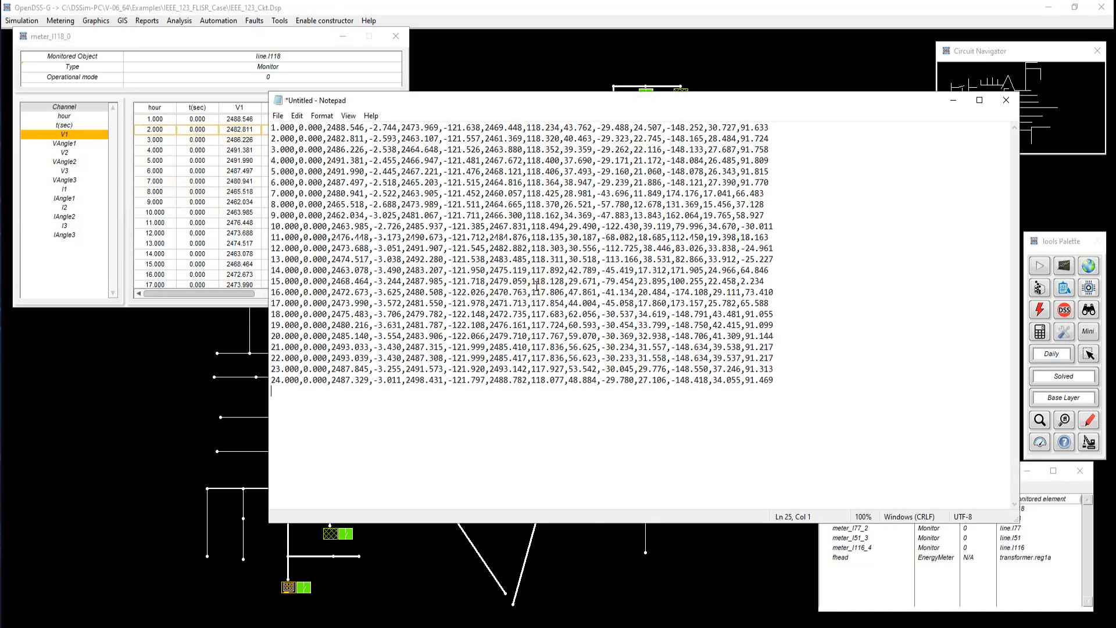
Step: Close the Notepad document without saving and return to the V1 channel of meter_l118_0
{"action": "left_click", "coordinate": [1011, 108]}
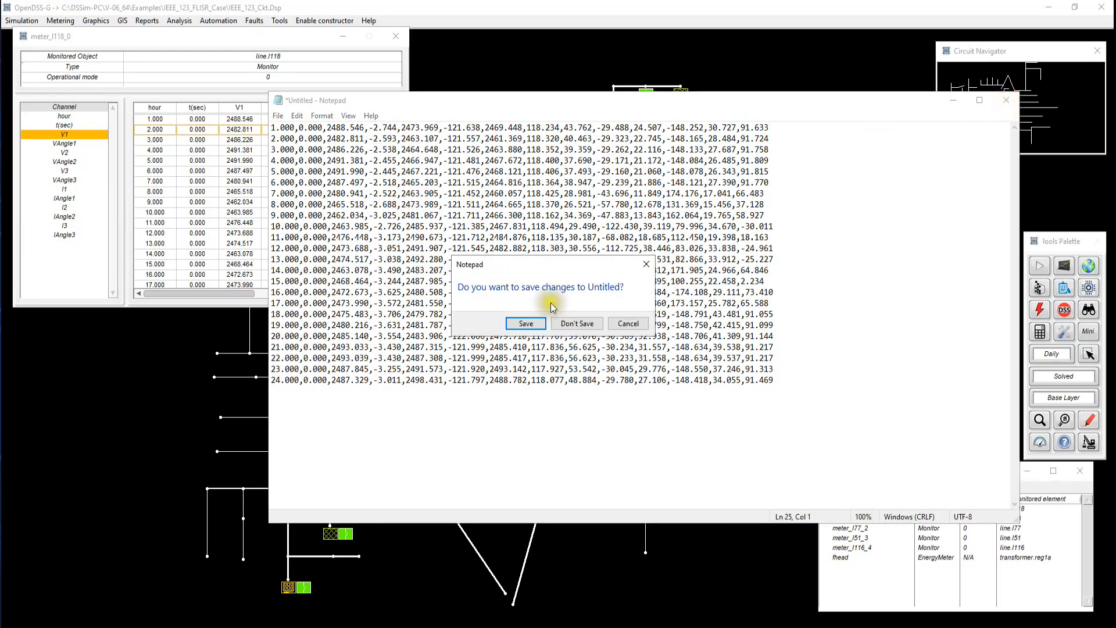
{"action": "left_click", "coordinate": [578, 322]}
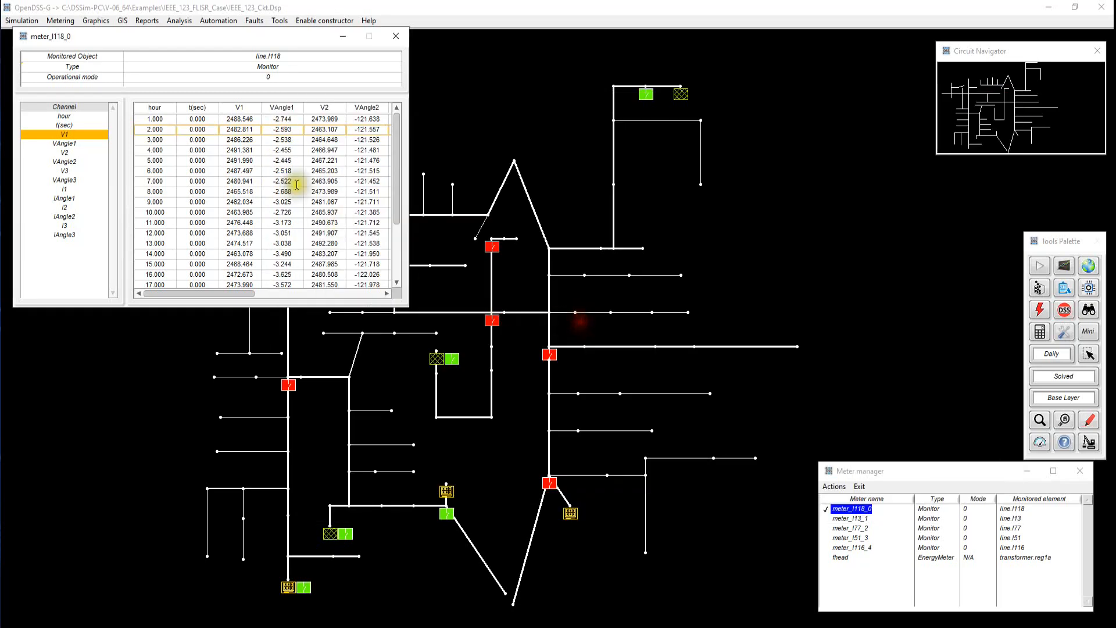
{"action": "left_click", "coordinate": [66, 136]}
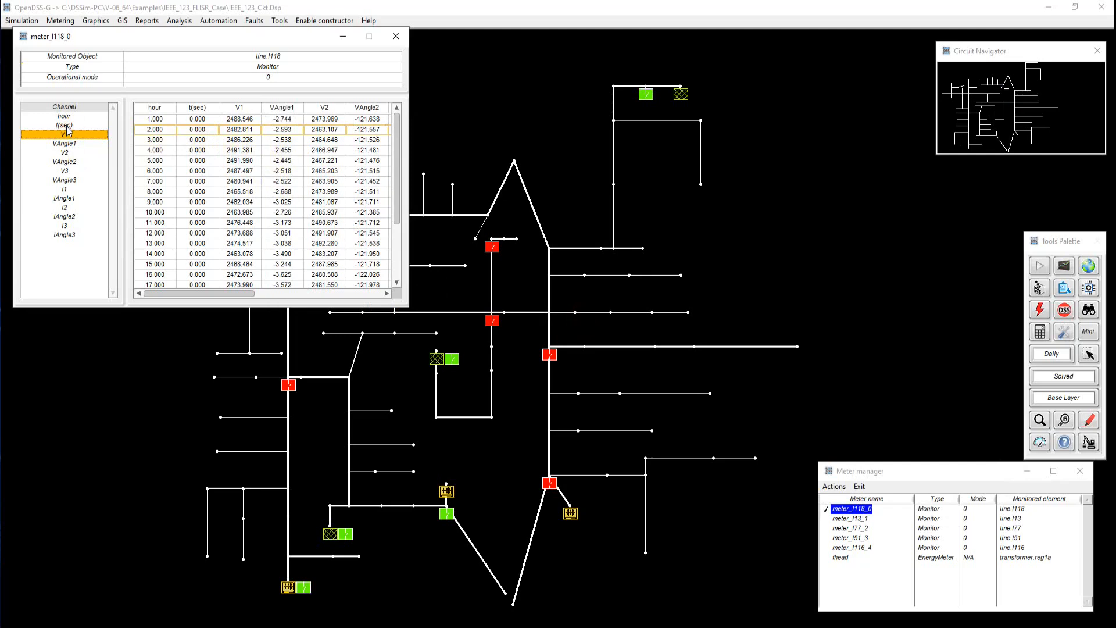
Step: Export the meter_l118_0 readings table to MS Excel and close the resulting workbook
{"action": "right_click", "coordinate": [251, 135]}
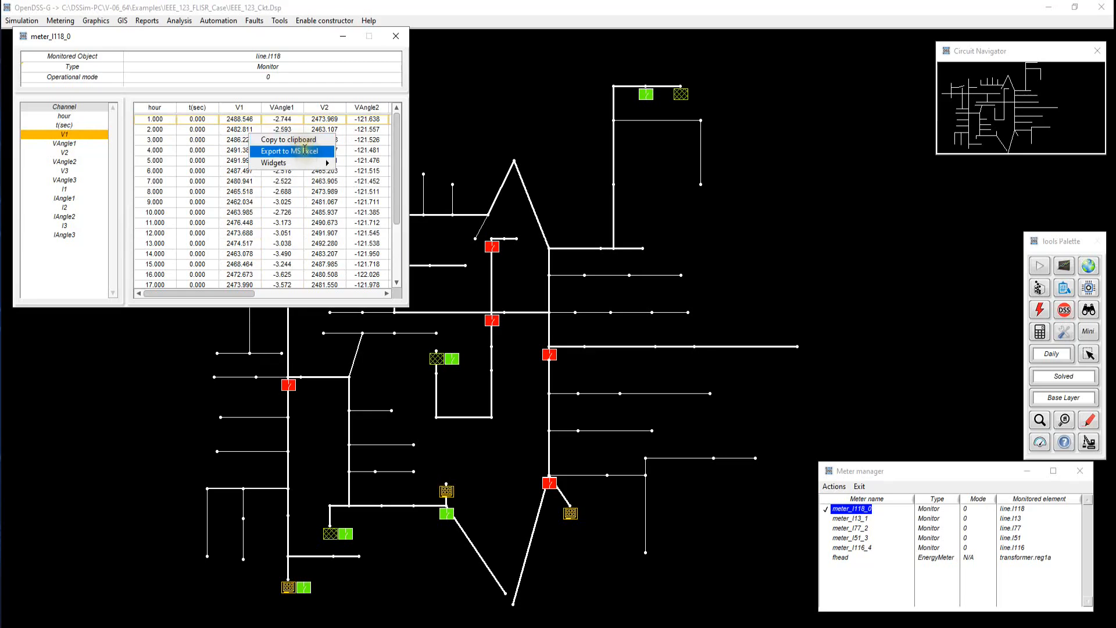
{"action": "left_click", "coordinate": [298, 151]}
{"action": "left_click", "coordinate": [187, 194]}
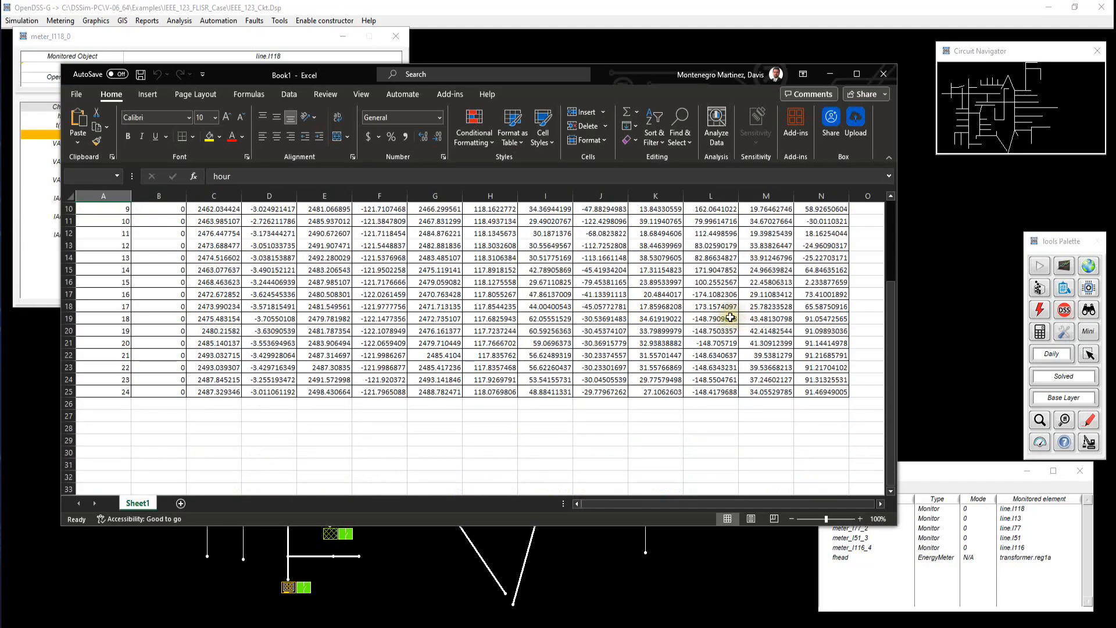
{"action": "left_click", "coordinate": [891, 79]}
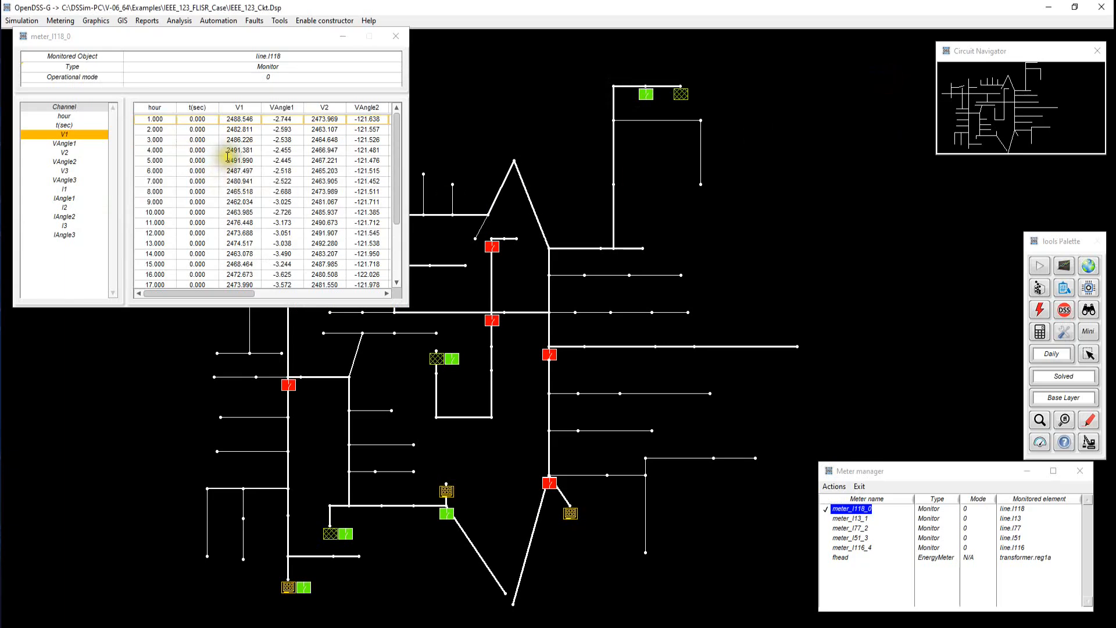
Step: Add a Meter widget for channel V1 of meter_l118_0 and place its gauge beside the readings window
{"action": "right_click", "coordinate": [235, 129]}
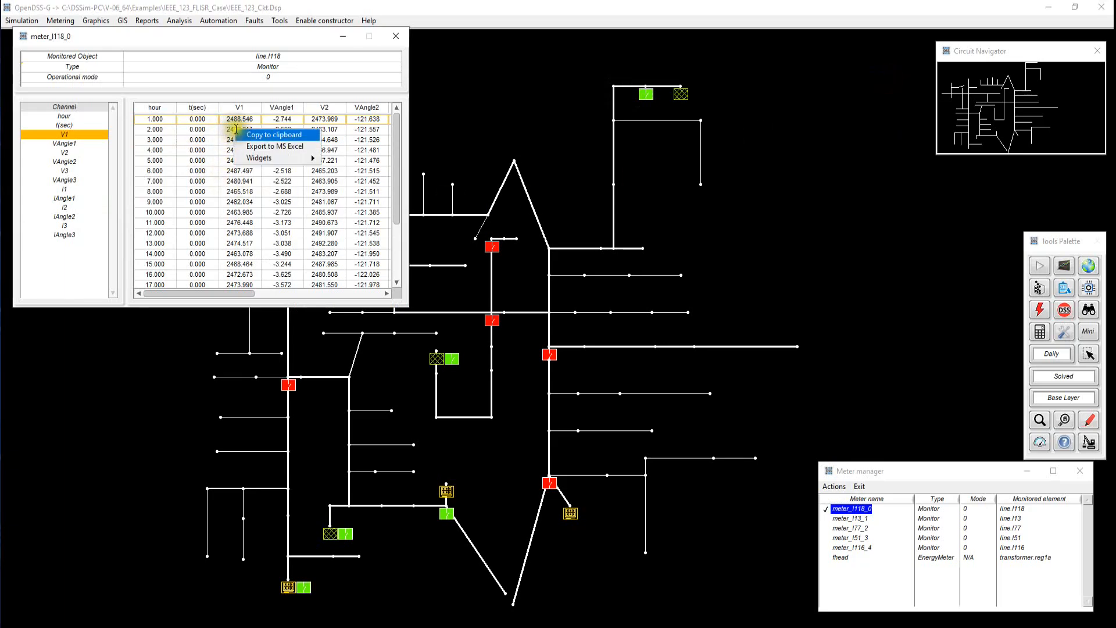
{"action": "left_click", "coordinate": [278, 154]}
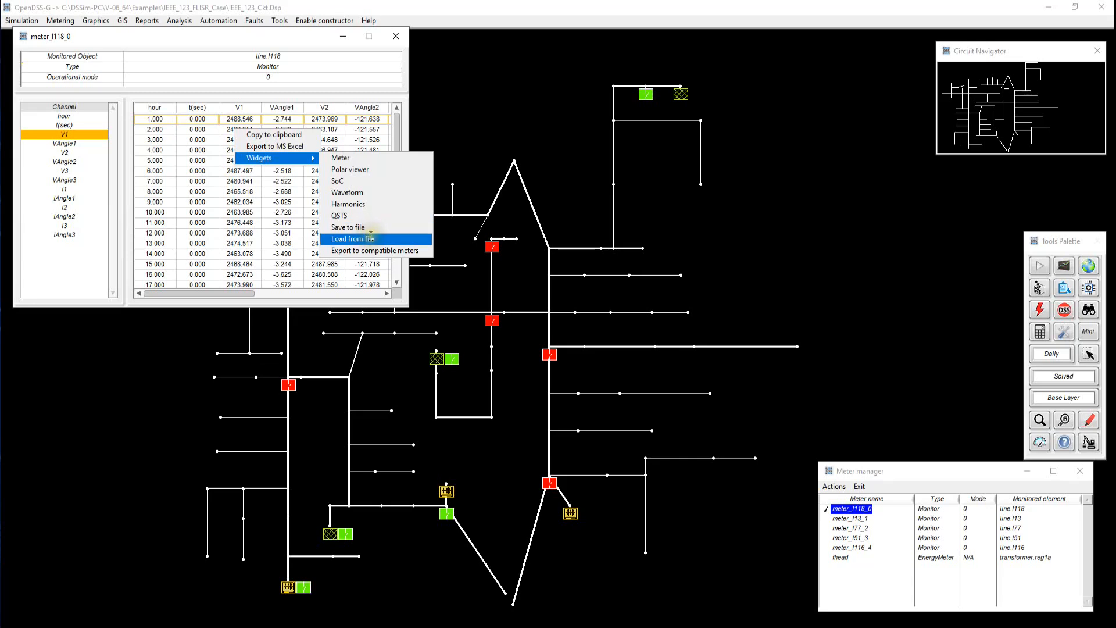
{"action": "left_click", "coordinate": [353, 158]}
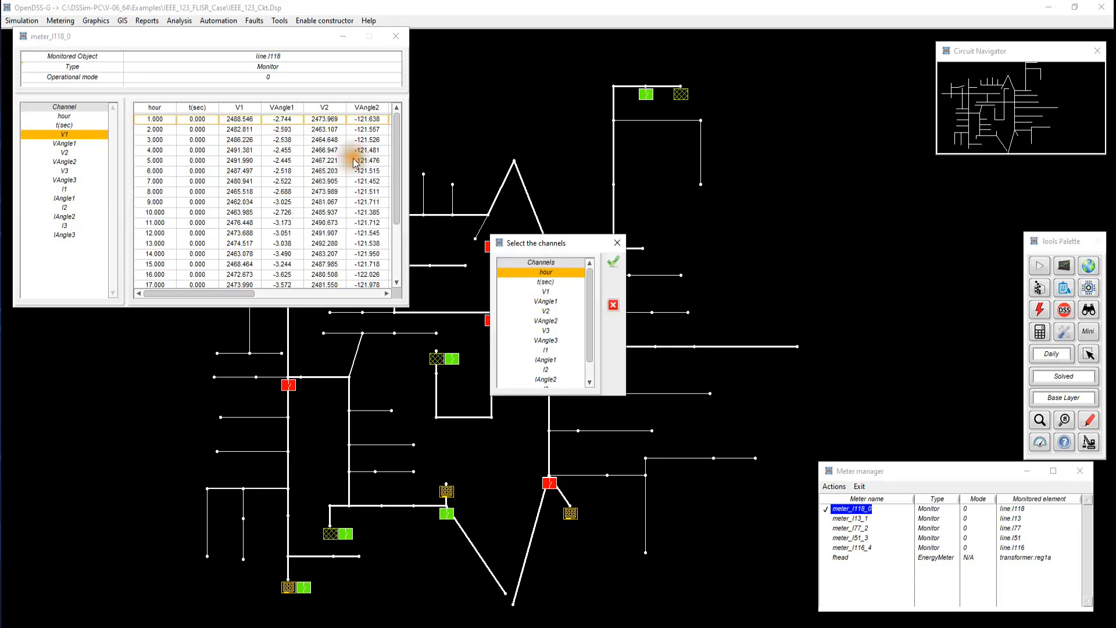
{"action": "double_click", "coordinate": [547, 293]}
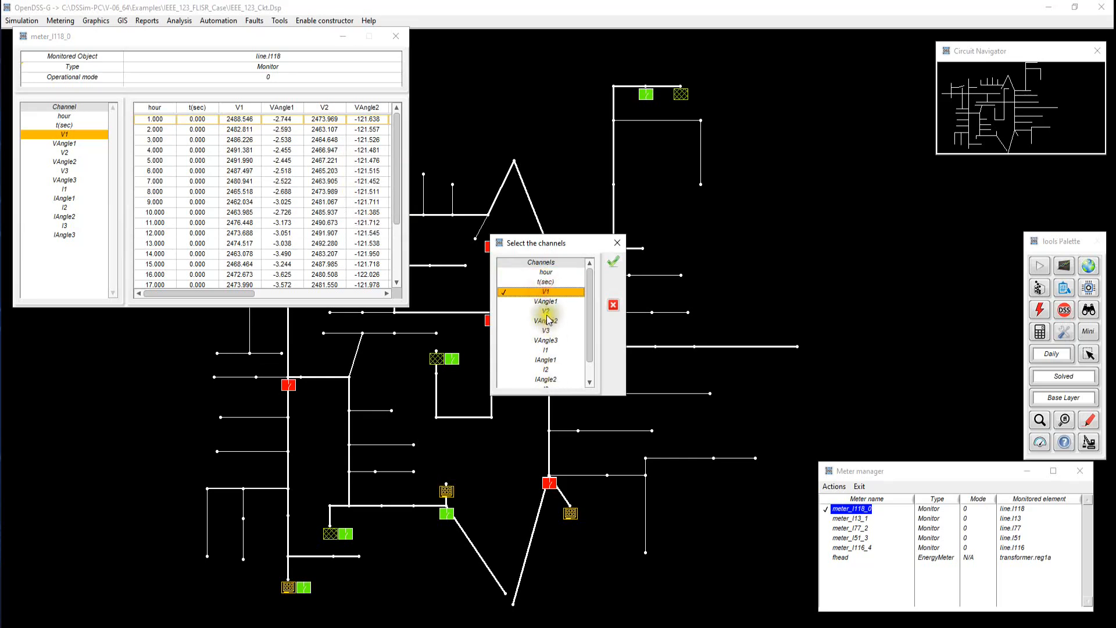
{"action": "left_click", "coordinate": [548, 317]}
{"action": "left_click", "coordinate": [546, 291]}
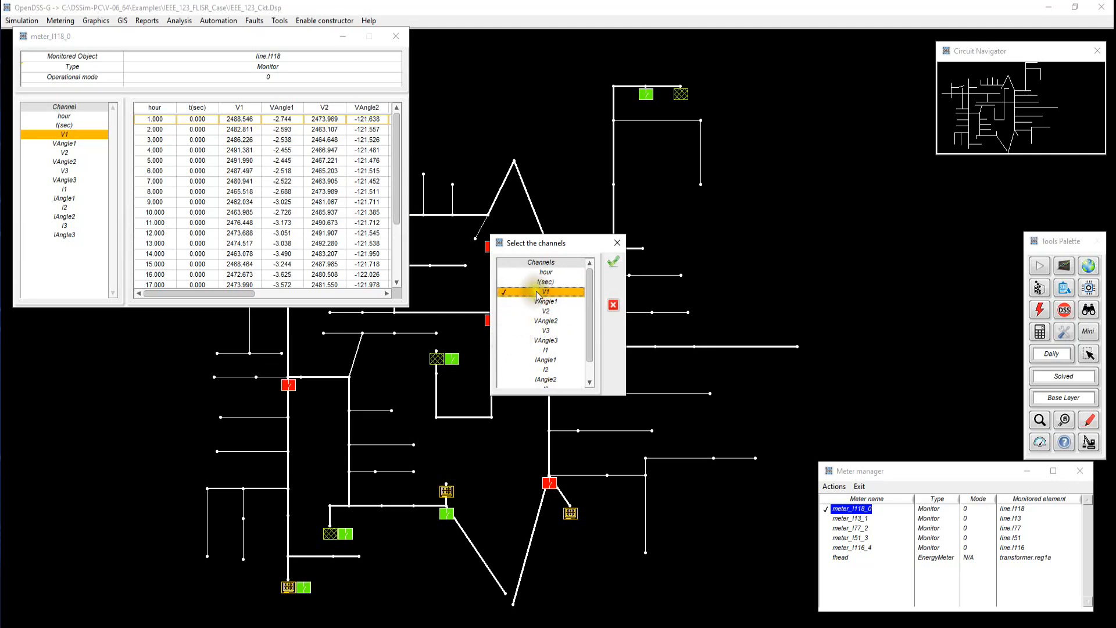
{"action": "left_click", "coordinate": [614, 263]}
{"action": "left_click_drag", "start_coordinate": [447, 144], "coordinate": [582, 42]}
Step: Step down and back up through the hourly rows of meter_l118_0 to examine how the V1 gauge responds
{"action": "left_click", "coordinate": [243, 121]}
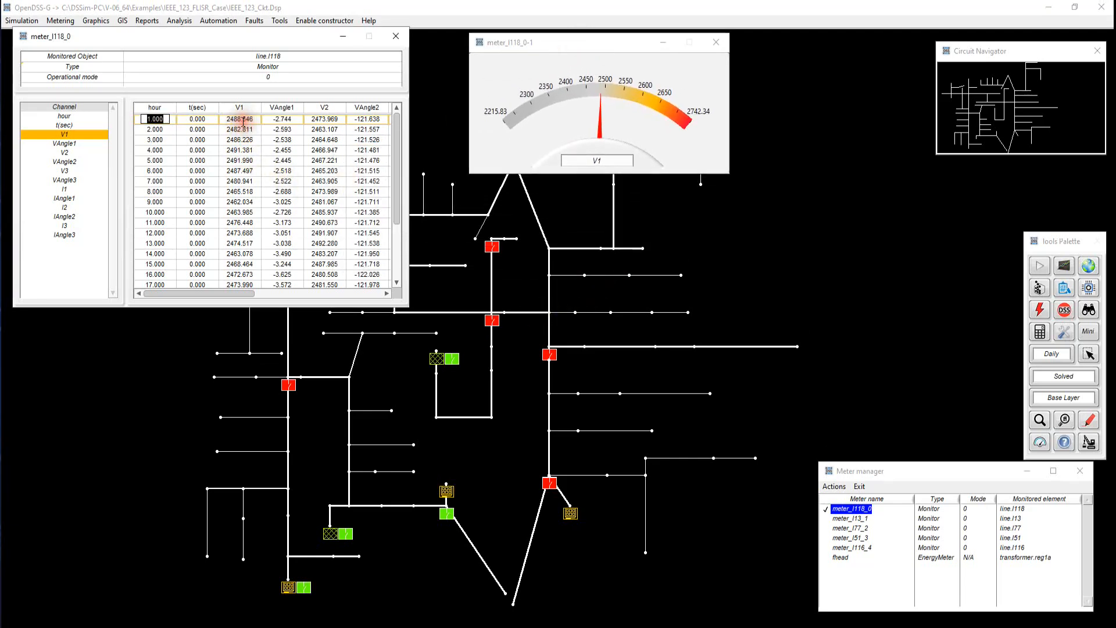
{"action": "key", "text": "Down"}
{"action": "key", "text": "Down"}
{"action": "key", "text": "Down"}
{"action": "key", "text": "Down"}
{"action": "key", "text": "Down"}
{"action": "key", "text": "Down"}
{"action": "key", "text": "Down"}
{"action": "key", "text": "Down"}
{"action": "key", "text": "Down"}
{"action": "key", "text": "Down"}
{"action": "key", "text": "Down"}
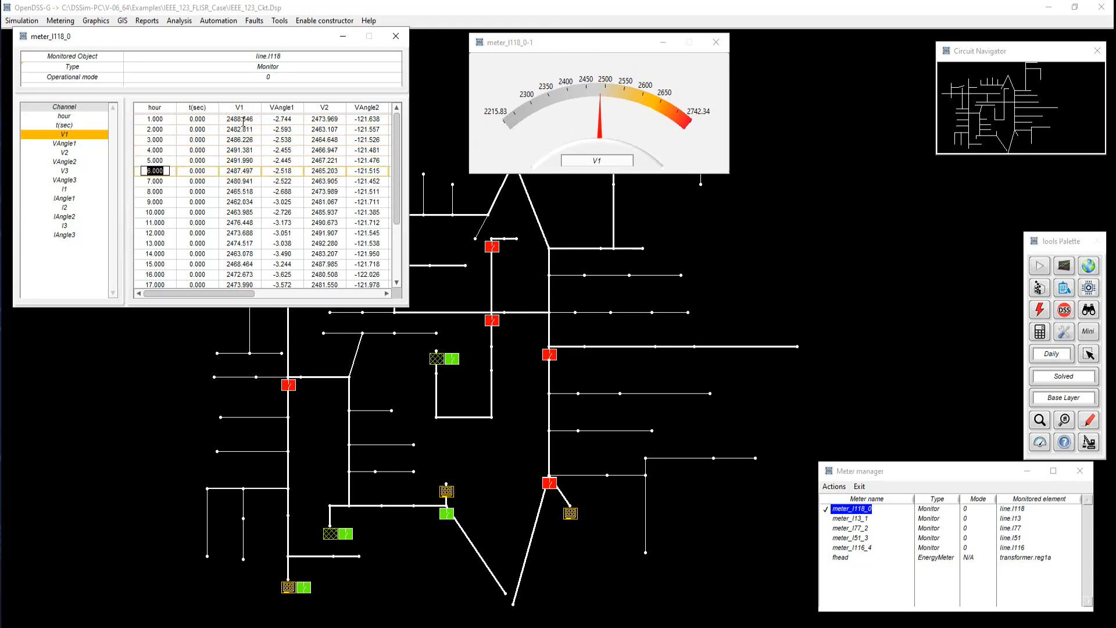
{"action": "key", "text": "Down"}
{"action": "key", "text": "Down"}
{"action": "key", "text": "Down"}
{"action": "key", "text": "Down"}
{"action": "key", "text": "Down"}
{"action": "key", "text": "Down"}
{"action": "key", "text": "Down"}
{"action": "key", "text": "Down"}
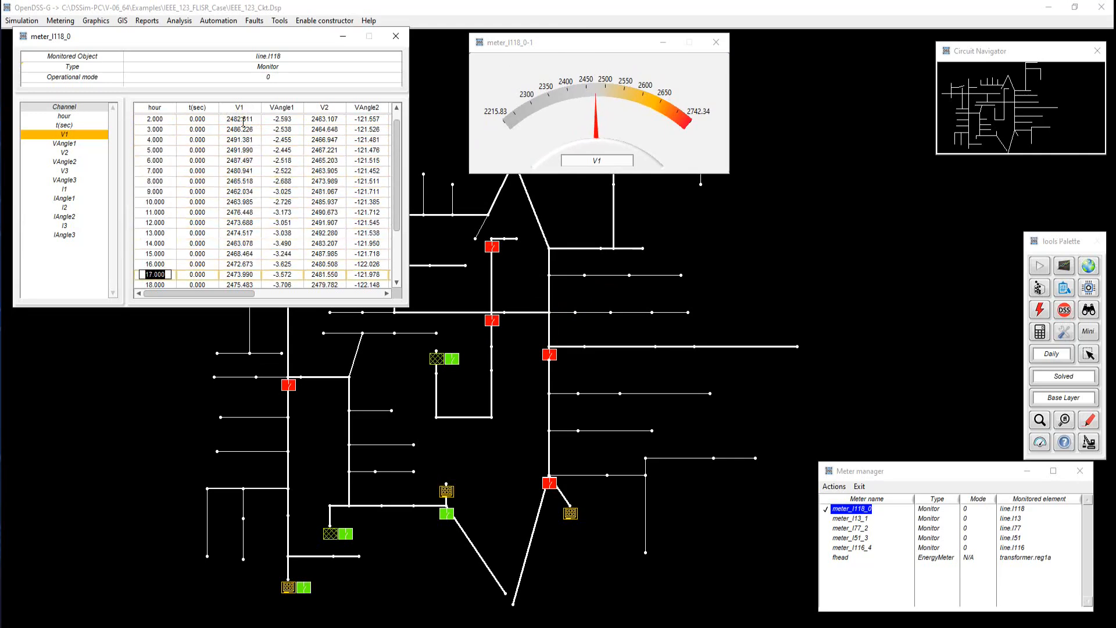
{"action": "key", "text": "Down"}
{"action": "key", "text": "Up"}
{"action": "key", "text": "Up"}
{"action": "key", "text": "Up"}
{"action": "key", "text": "Up"}
{"action": "key", "text": "Up"}
{"action": "key", "text": "Up"}
{"action": "key", "text": "Up"}
{"action": "key", "text": "Up"}
{"action": "key", "text": "Up"}
{"action": "key", "text": "Up"}
{"action": "key", "text": "Up"}
{"action": "key", "text": "Up"}
{"action": "key", "text": "Up"}
{"action": "key", "text": "Up"}
{"action": "key", "text": "Up"}
{"action": "key", "text": "Up"}
{"action": "key", "text": "Up"}
{"action": "key", "text": "Up"}
{"action": "key", "text": "Up"}
{"action": "key", "text": "Up"}
{"action": "key", "text": "Down"}
{"action": "key", "text": "Down"}
{"action": "key", "text": "Down"}
{"action": "key", "text": "Down"}
{"action": "key", "text": "Down"}
{"action": "key", "text": "Down"}
{"action": "key", "text": "Down"}
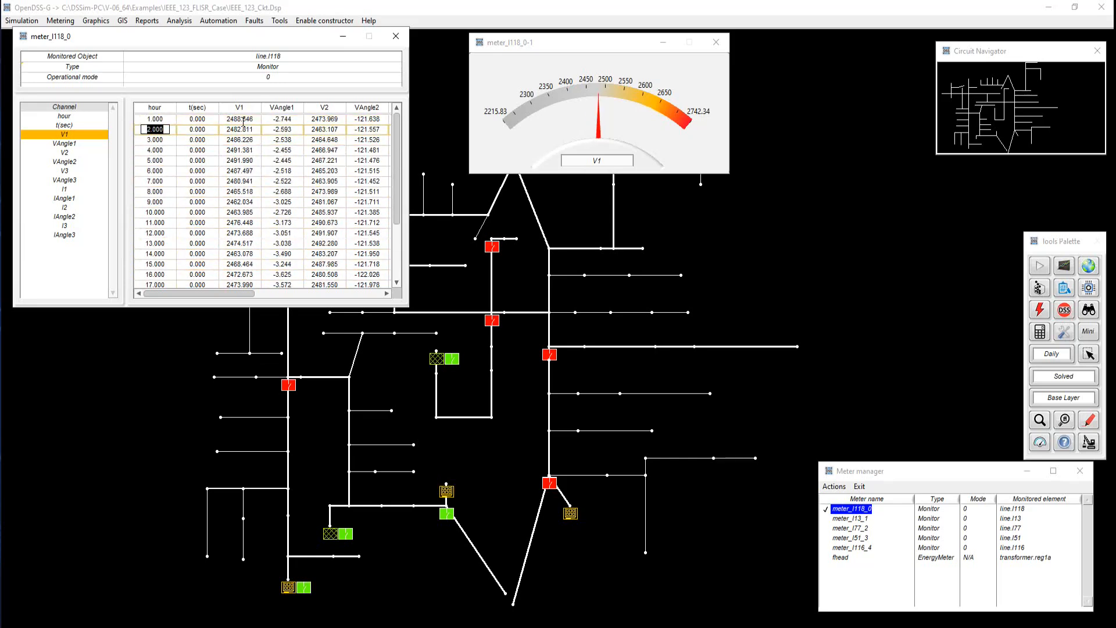
{"action": "key", "text": "Up"}
{"action": "key", "text": "Up"}
{"action": "key", "text": "Up"}
{"action": "key", "text": "Up"}
{"action": "key", "text": "Down"}
{"action": "key", "text": "Down"}
{"action": "key", "text": "Down"}
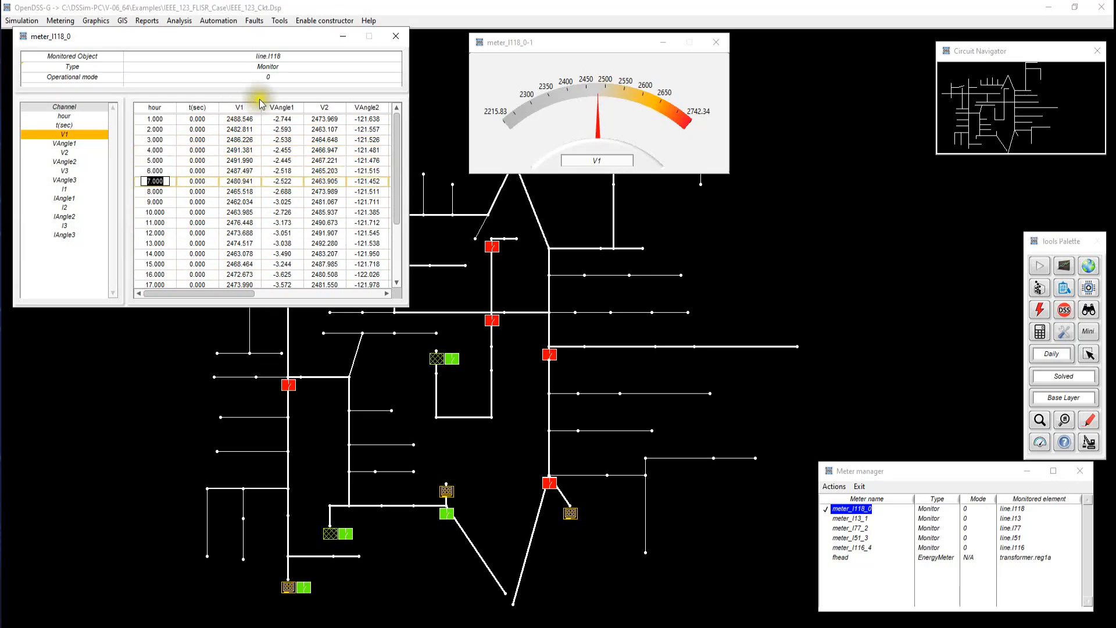
Step: Compare the titles of the readings and gauge windows, and move the V1 gauge closer to the readings
{"action": "left_click", "coordinate": [553, 44]}
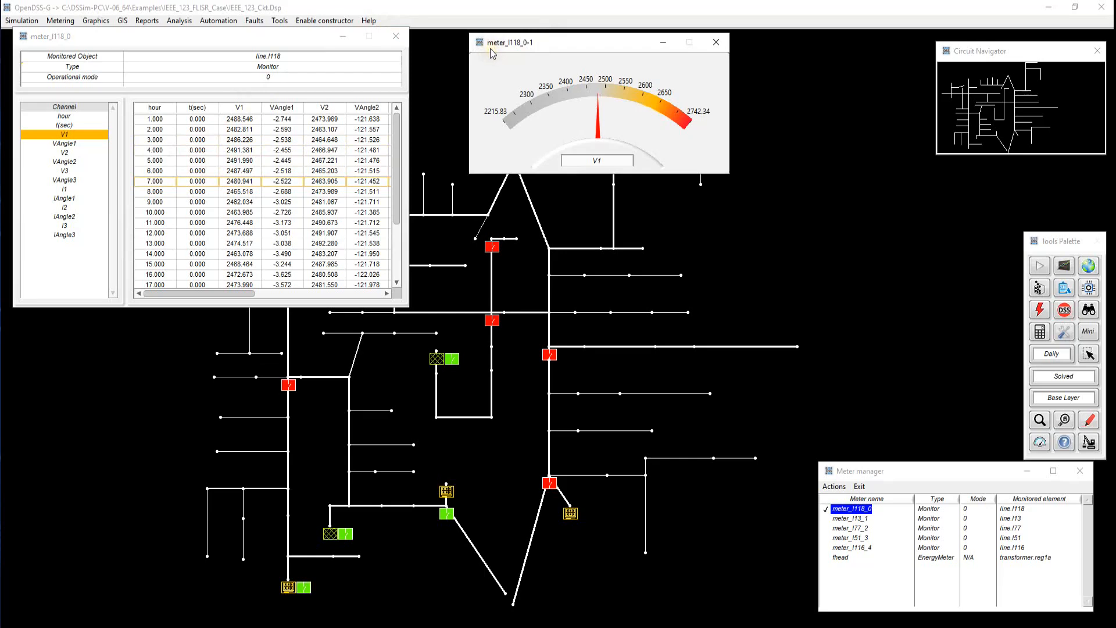
{"action": "left_click", "coordinate": [47, 44]}
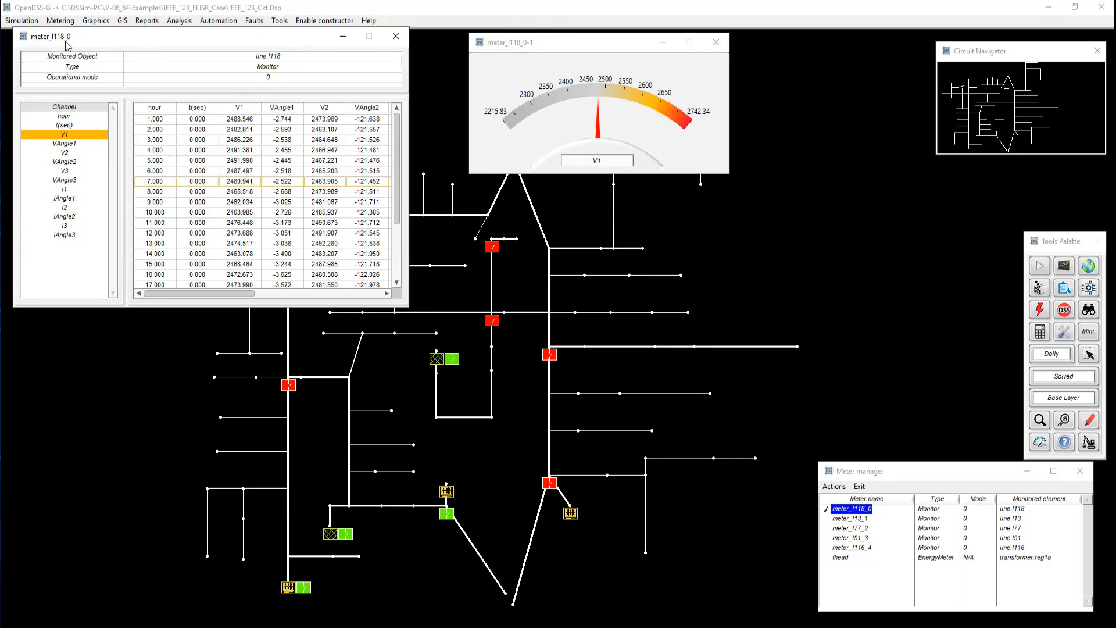
{"action": "left_click", "coordinate": [553, 44]}
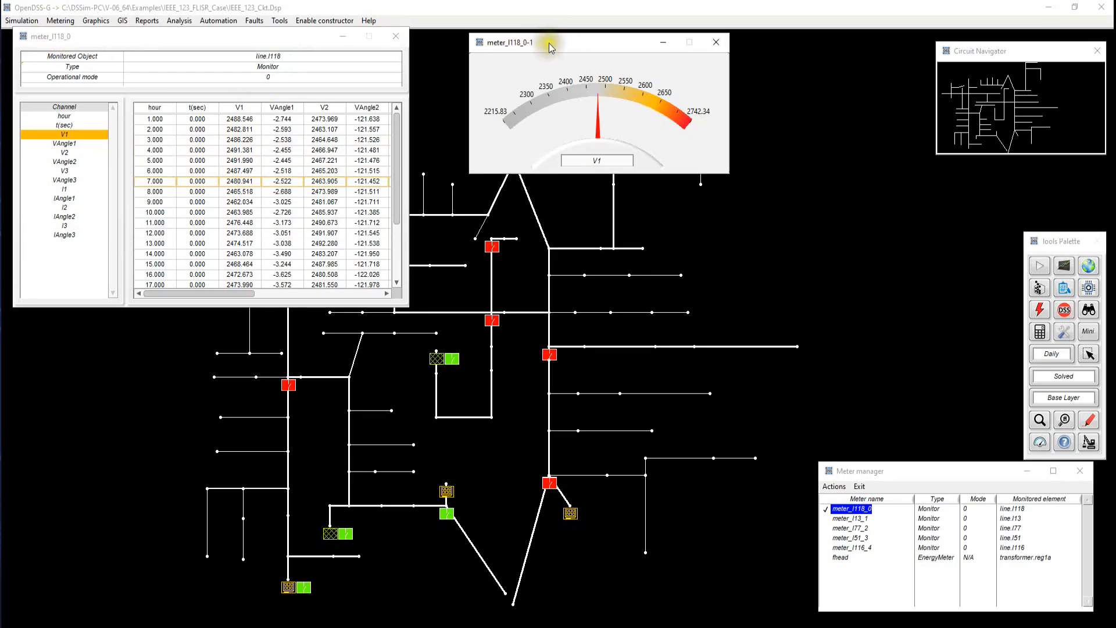
{"action": "left_click_drag", "start_coordinate": [549, 43], "coordinate": [511, 34]}
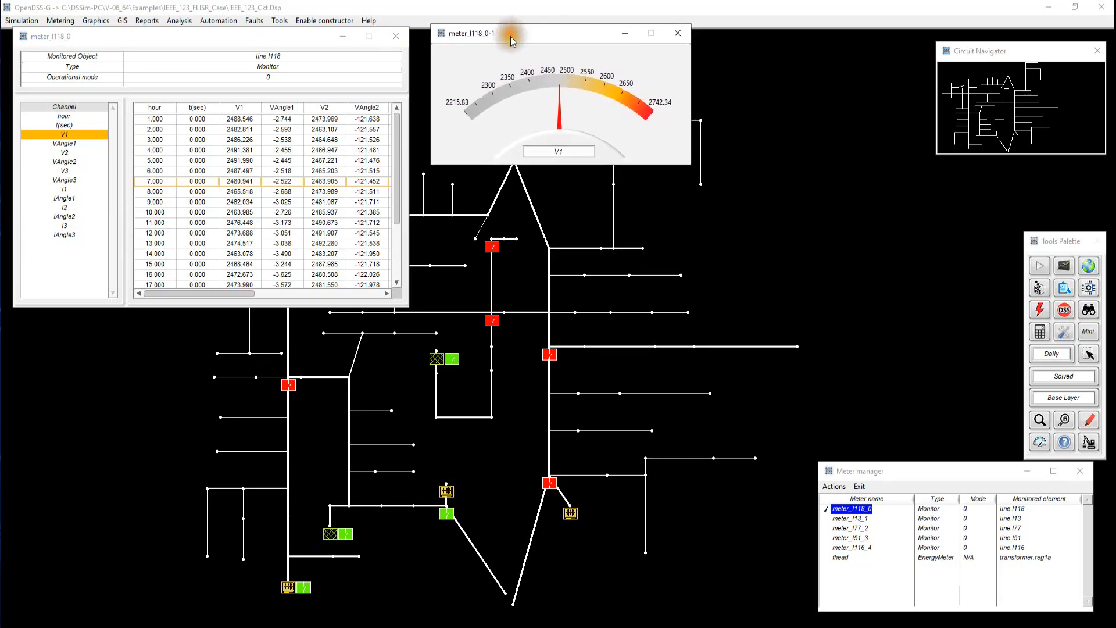
Step: Start a Polar viewer widget for meter_l118_0, pairing magnitudes V1, V2 and V3 with phase angles VAngle1, VAngle2 and VAngle3
{"action": "right_click", "coordinate": [251, 161]}
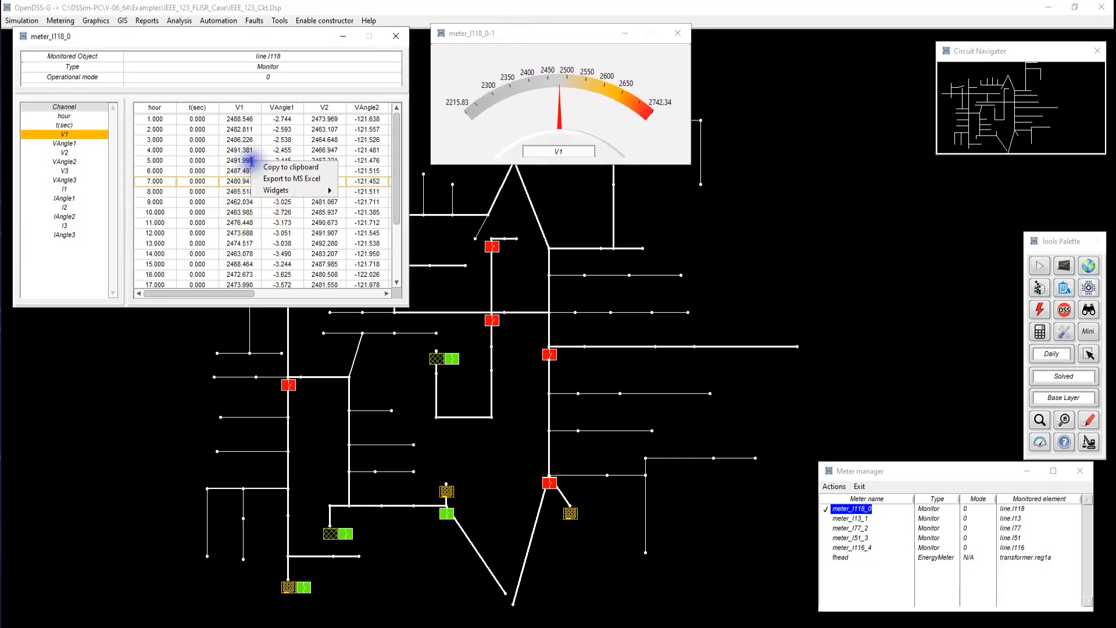
{"action": "mouse_move", "coordinate": [294, 190]}
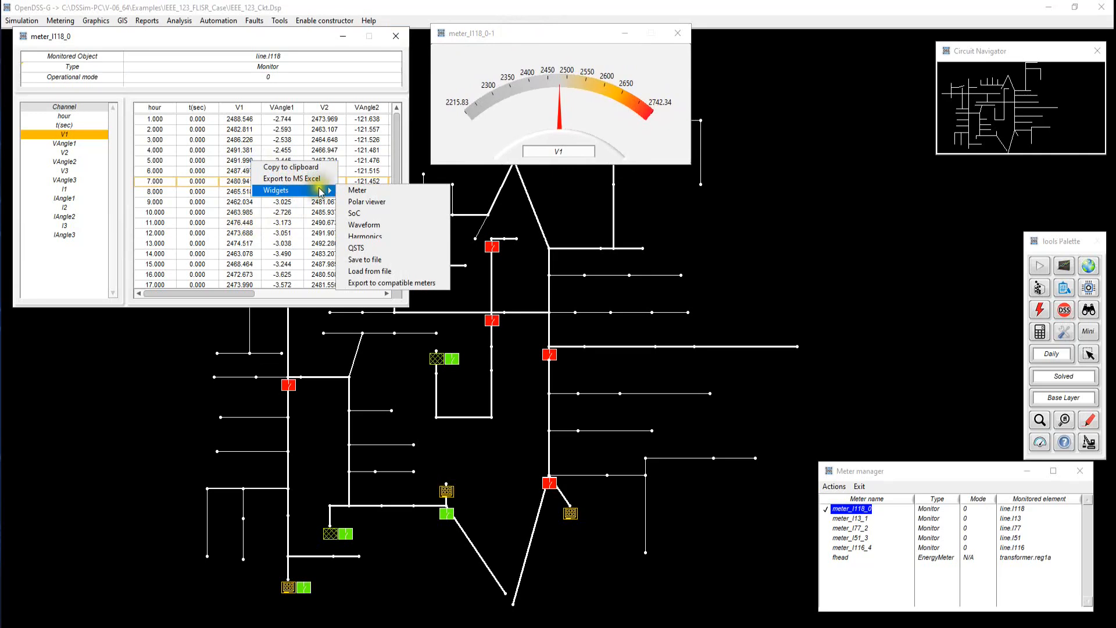
{"action": "left_click", "coordinate": [379, 204]}
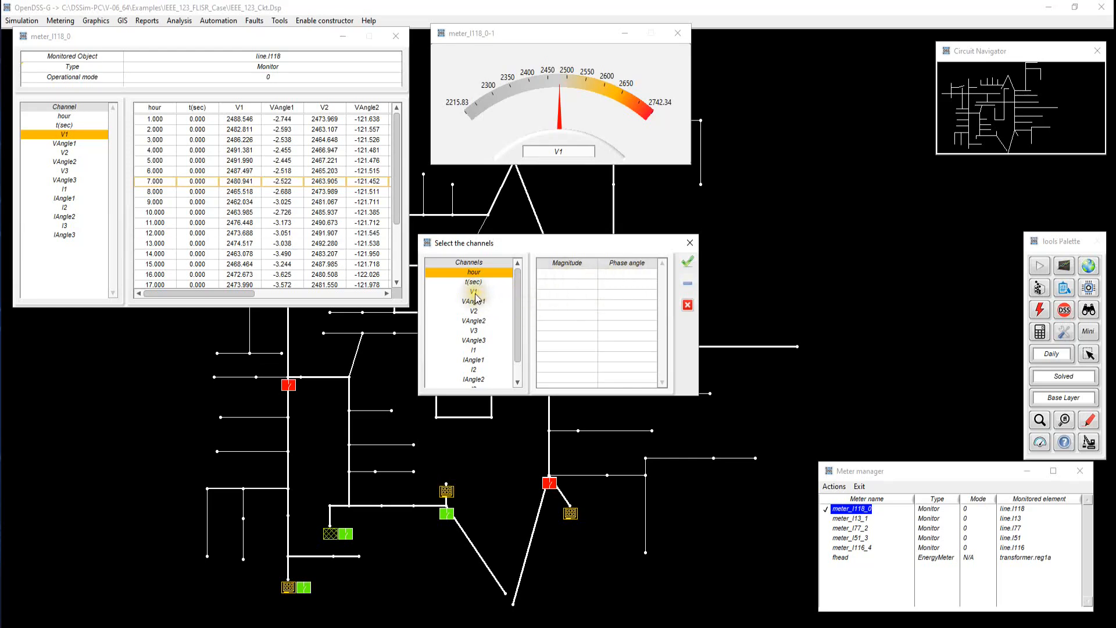
{"action": "left_click_drag", "start_coordinate": [476, 296], "coordinate": [566, 290]}
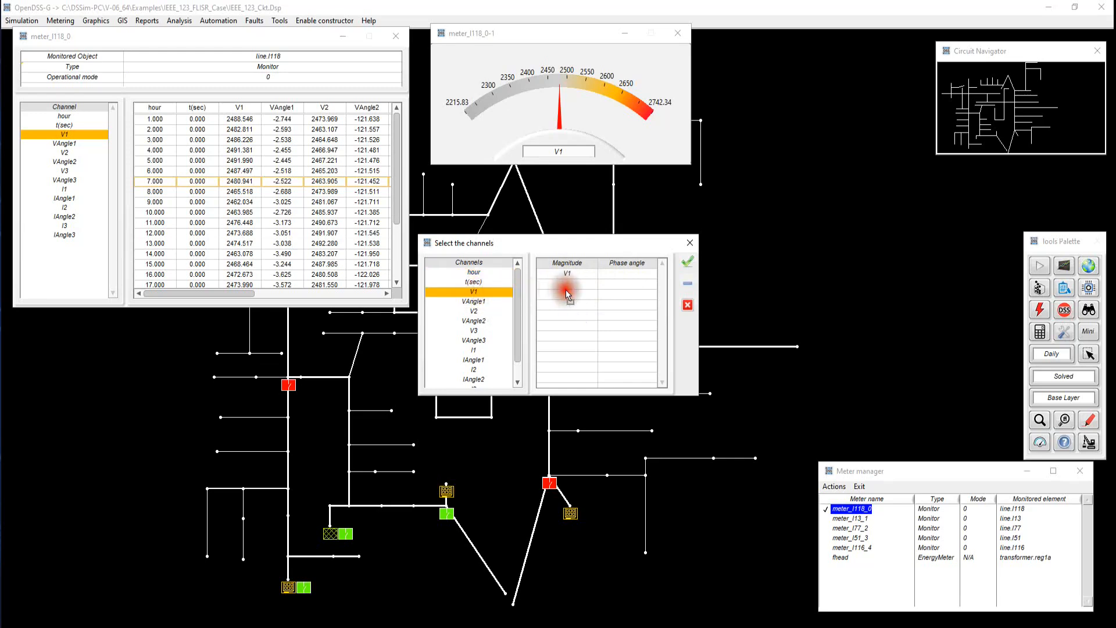
{"action": "left_click_drag", "start_coordinate": [484, 301], "coordinate": [605, 302]}
{"action": "left_click_drag", "start_coordinate": [475, 313], "coordinate": [552, 312]}
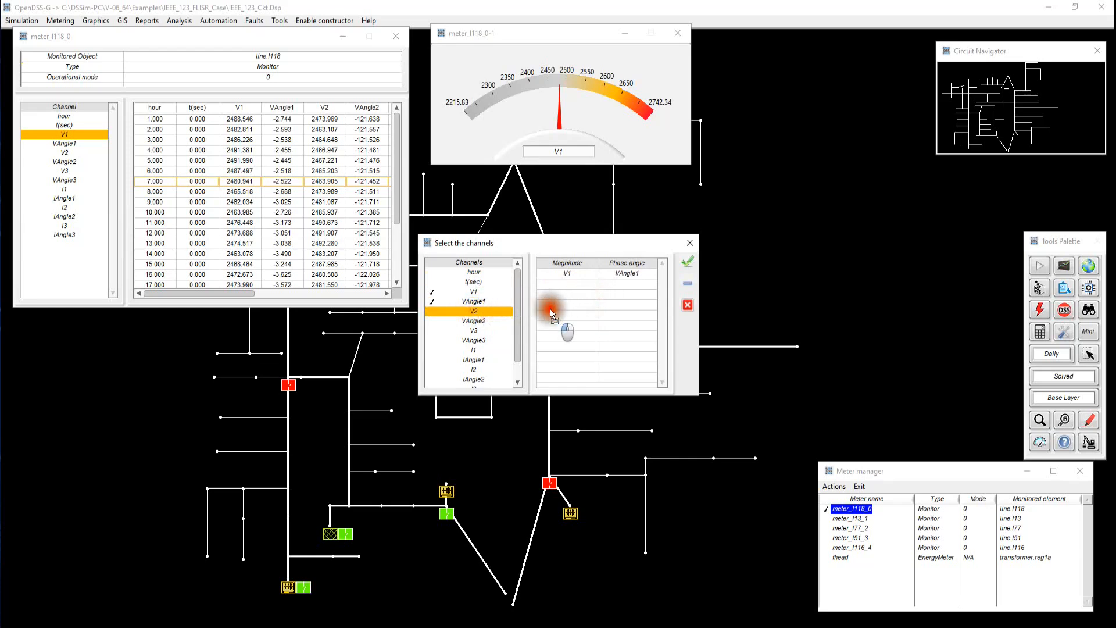
{"action": "left_click_drag", "start_coordinate": [474, 321], "coordinate": [574, 316]}
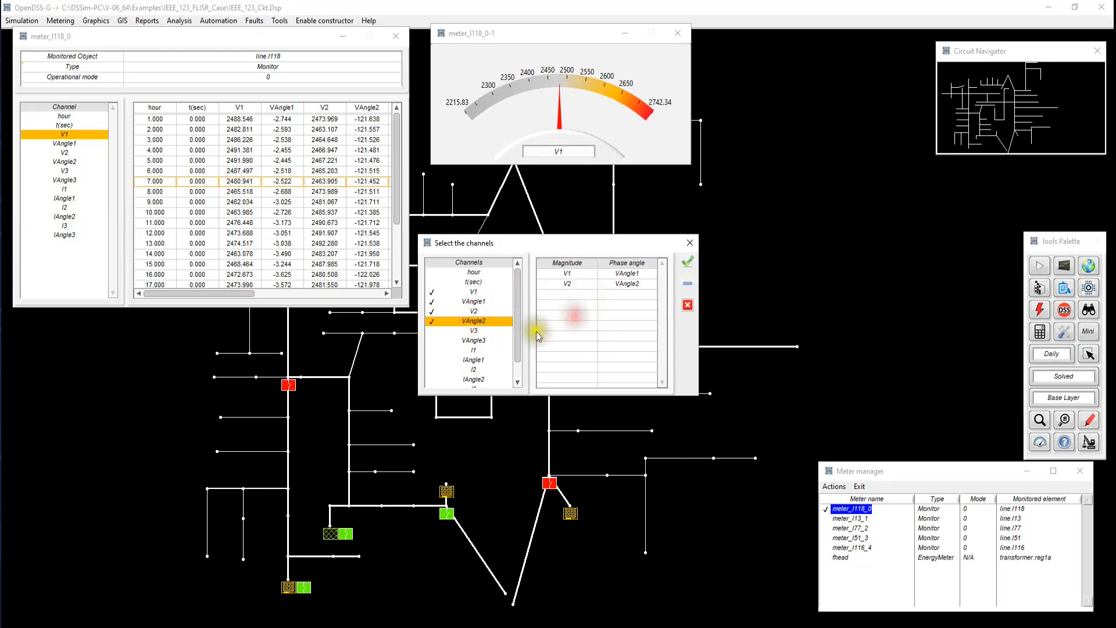
{"action": "left_click_drag", "start_coordinate": [476, 330], "coordinate": [557, 326]}
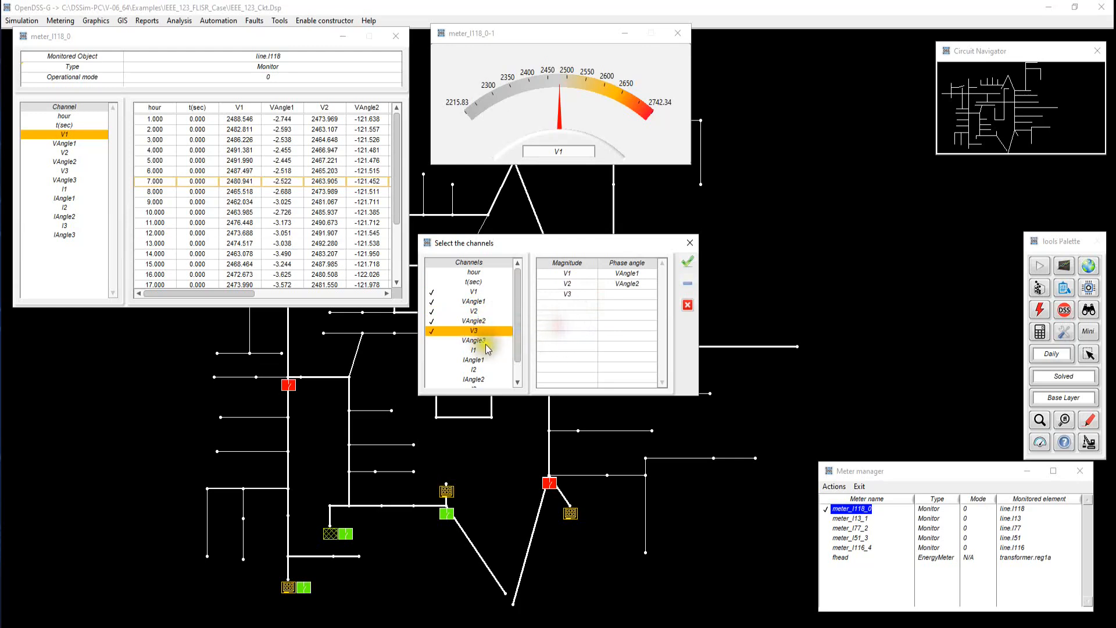
{"action": "left_click_drag", "start_coordinate": [482, 343], "coordinate": [589, 338]}
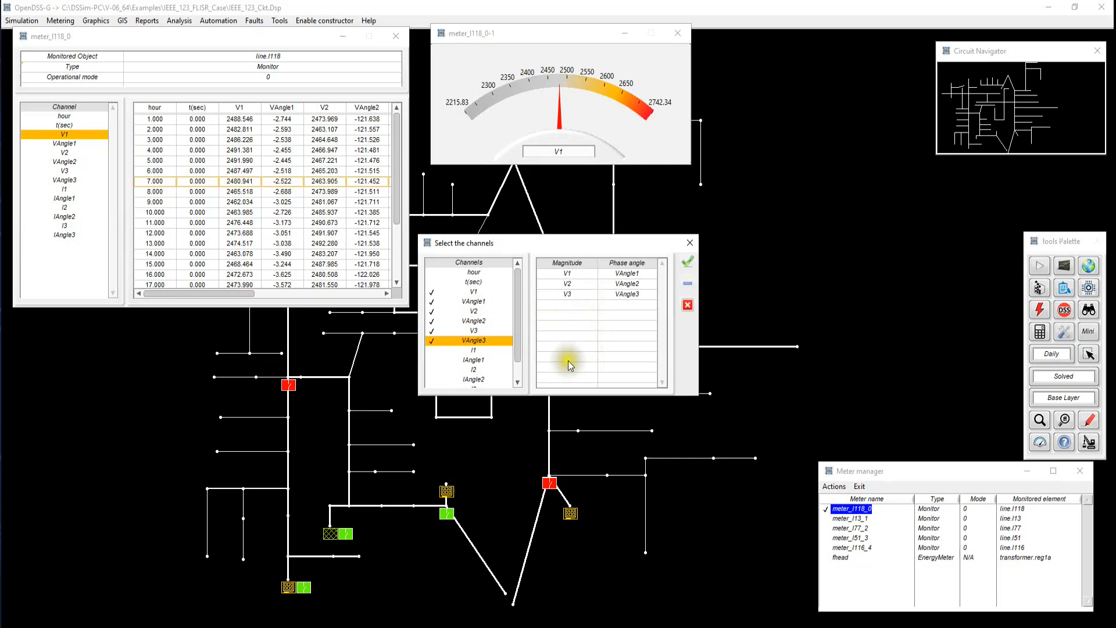
Step: Remove the V3 and VAngle3 pair from the polar viewer's channel selection and add it again
{"action": "left_click", "coordinate": [688, 283]}
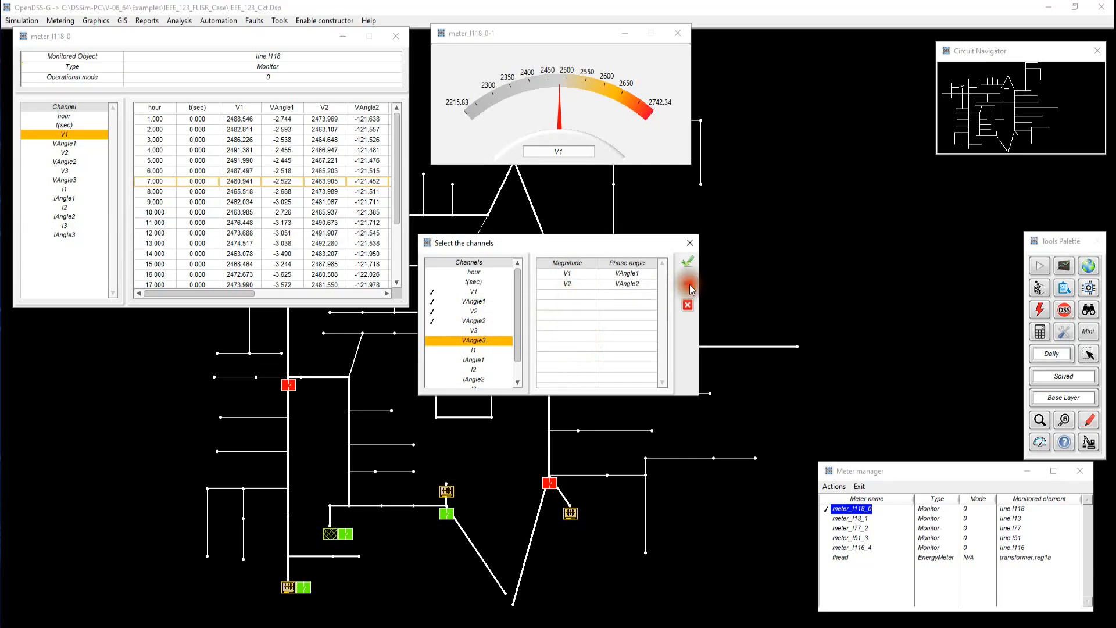
{"action": "left_click_drag", "start_coordinate": [474, 331], "coordinate": [561, 330]}
{"action": "left_click", "coordinate": [476, 341]}
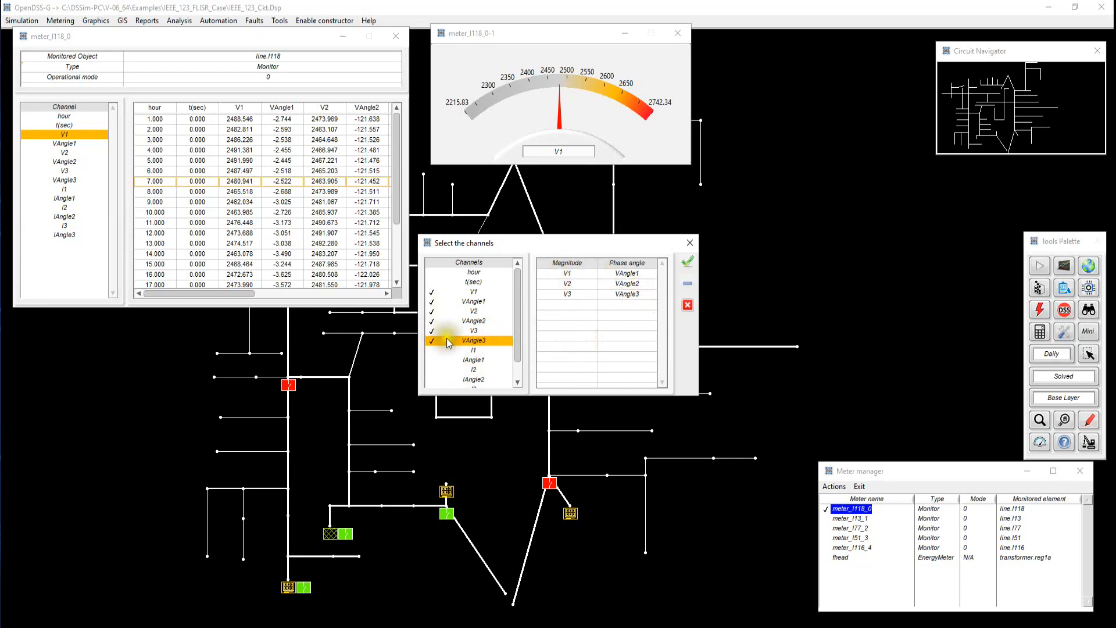
Step: Create the polar viewer from the chosen channel pairs and enlarge its window to inspect the phasors
{"action": "left_click", "coordinate": [691, 262]}
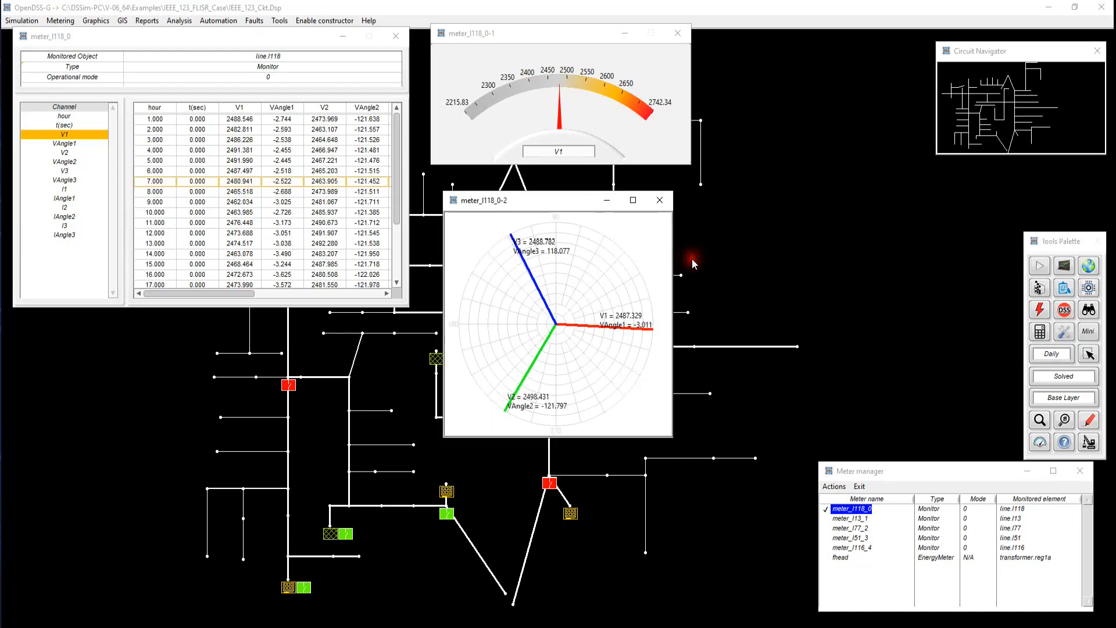
{"action": "left_click_drag", "start_coordinate": [675, 442], "coordinate": [940, 562]}
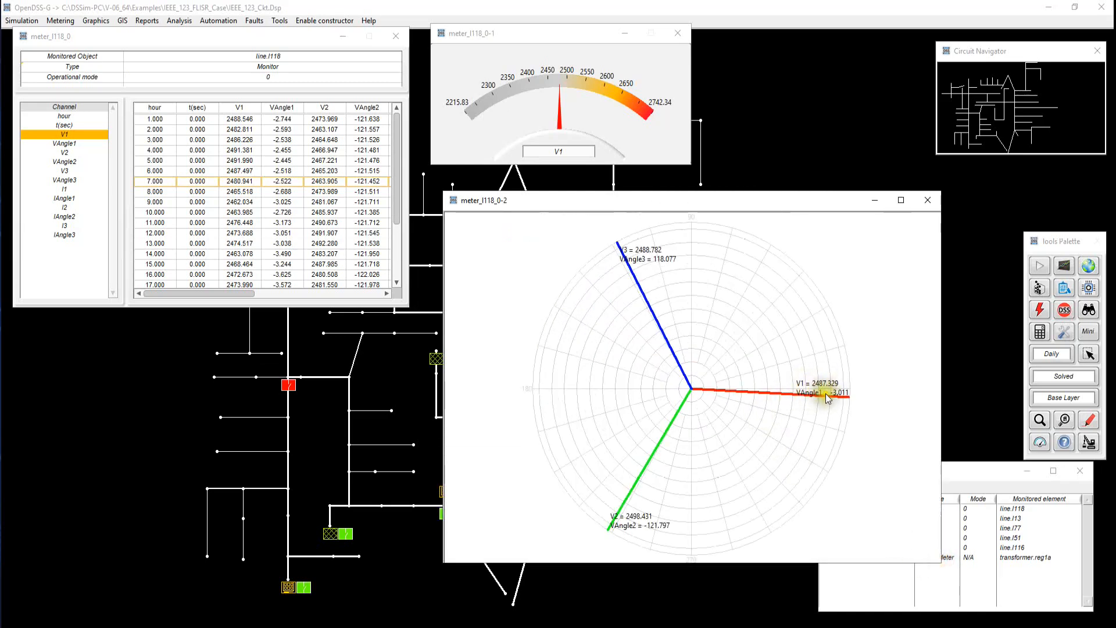
Step: Hide the numeric values on the polar plot and show them again
{"action": "right_click", "coordinate": [843, 279]}
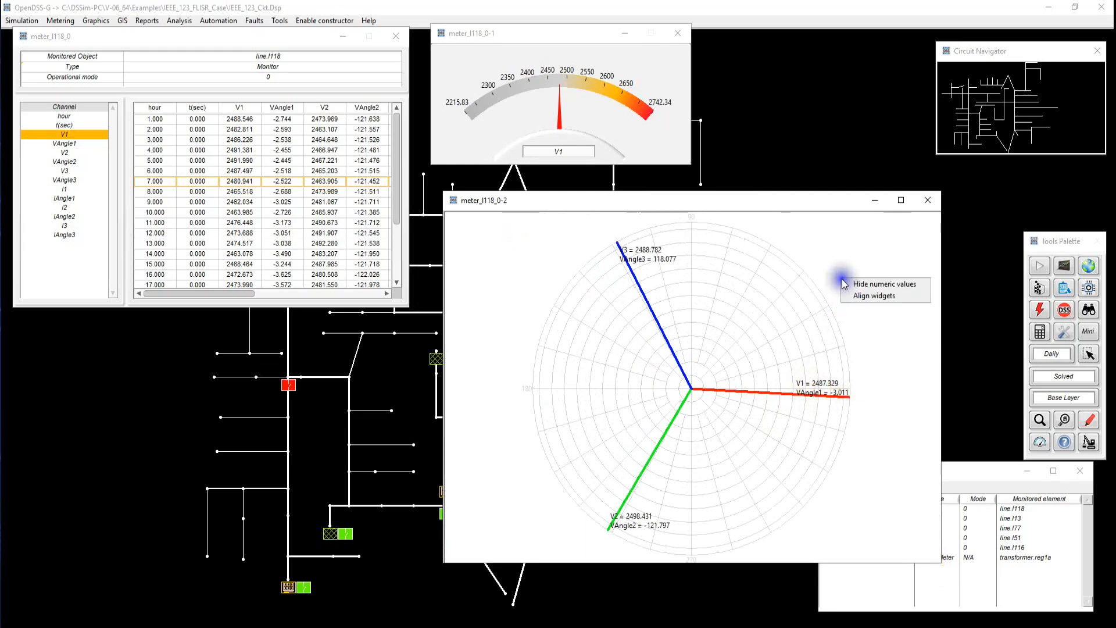
{"action": "left_click", "coordinate": [856, 285]}
{"action": "right_click", "coordinate": [850, 294]}
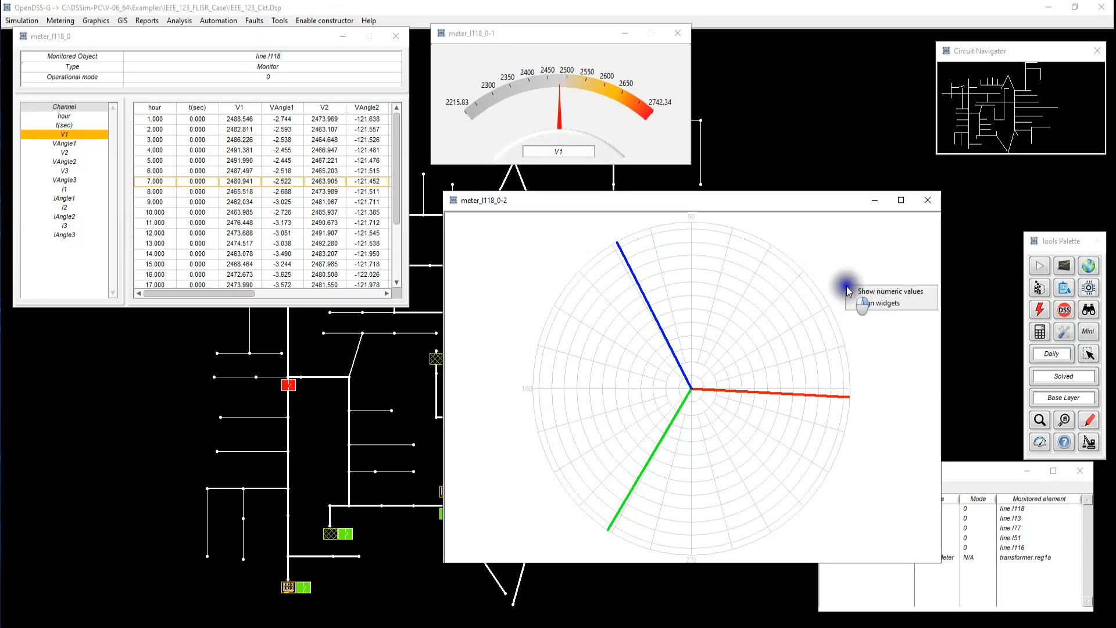
{"action": "left_click", "coordinate": [861, 294]}
Step: Shrink the polar viewer window and place it directly beside the V1 gauge
{"action": "left_click_drag", "start_coordinate": [940, 562], "coordinate": [644, 366]}
{"action": "left_click_drag", "start_coordinate": [521, 205], "coordinate": [779, 38]}
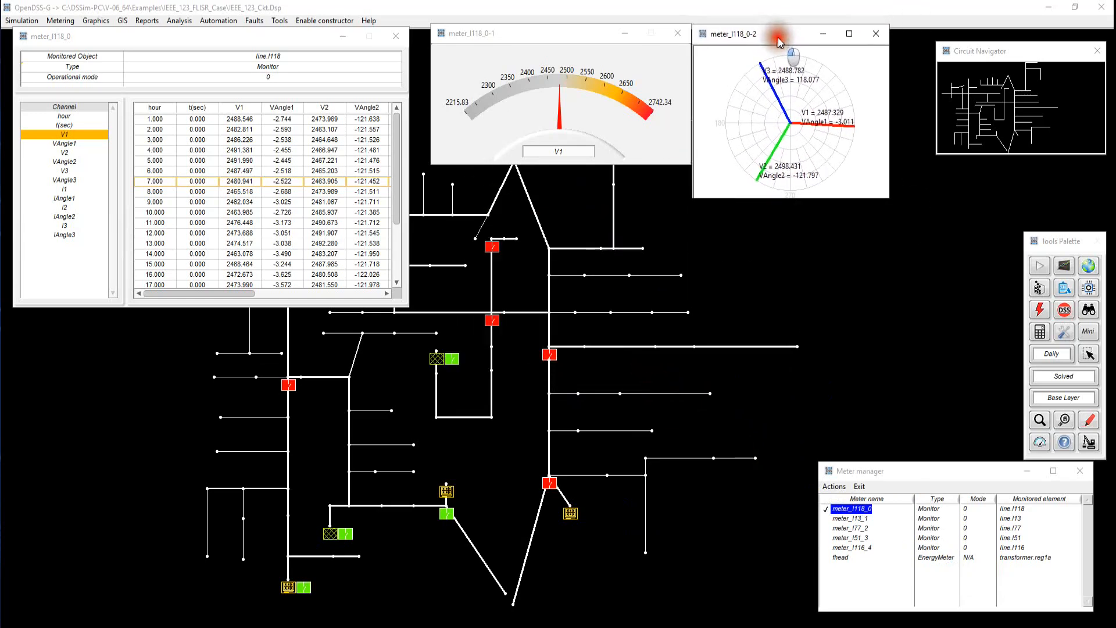
Step: Start a second polar viewer for meter_l118_0 and pair I1, I2 and I3 with IAngle1, IAngle2 and IAngle3
{"action": "right_click", "coordinate": [255, 182]}
{"action": "mouse_move", "coordinate": [290, 212]}
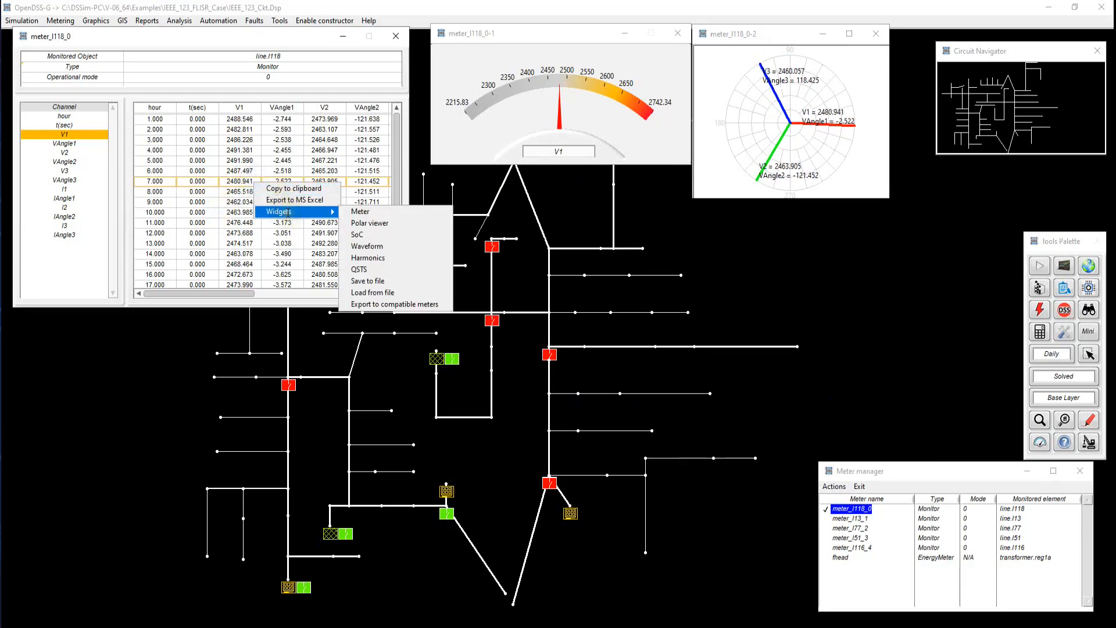
{"action": "left_click", "coordinate": [399, 269]}
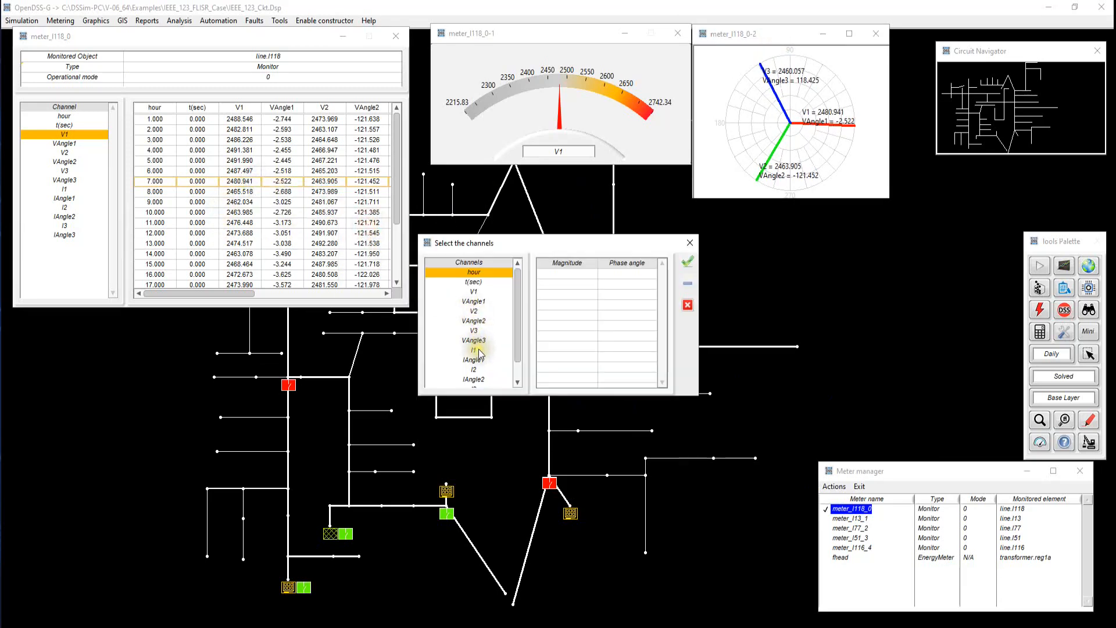
{"action": "scroll", "coordinate": [475, 334], "scroll_direction": "down", "scroll_amount": 2}
{"action": "left_click_drag", "start_coordinate": [476, 332], "coordinate": [571, 343]}
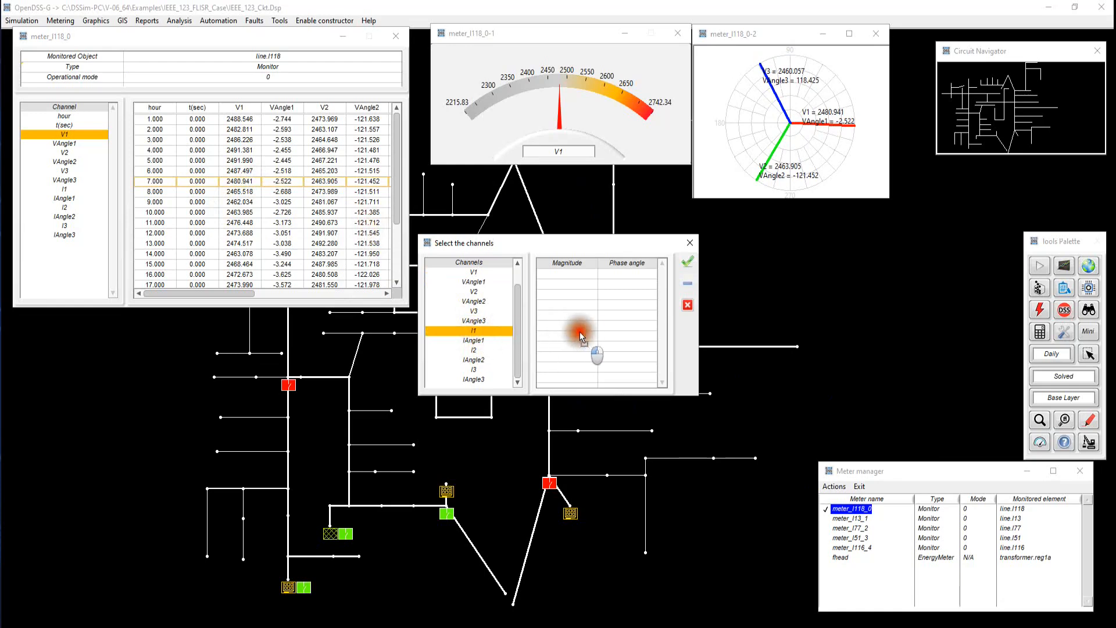
{"action": "left_click_drag", "start_coordinate": [476, 350], "coordinate": [595, 354]}
{"action": "left_click_drag", "start_coordinate": [471, 369], "coordinate": [590, 368]}
{"action": "left_click_drag", "start_coordinate": [475, 382], "coordinate": [578, 380]}
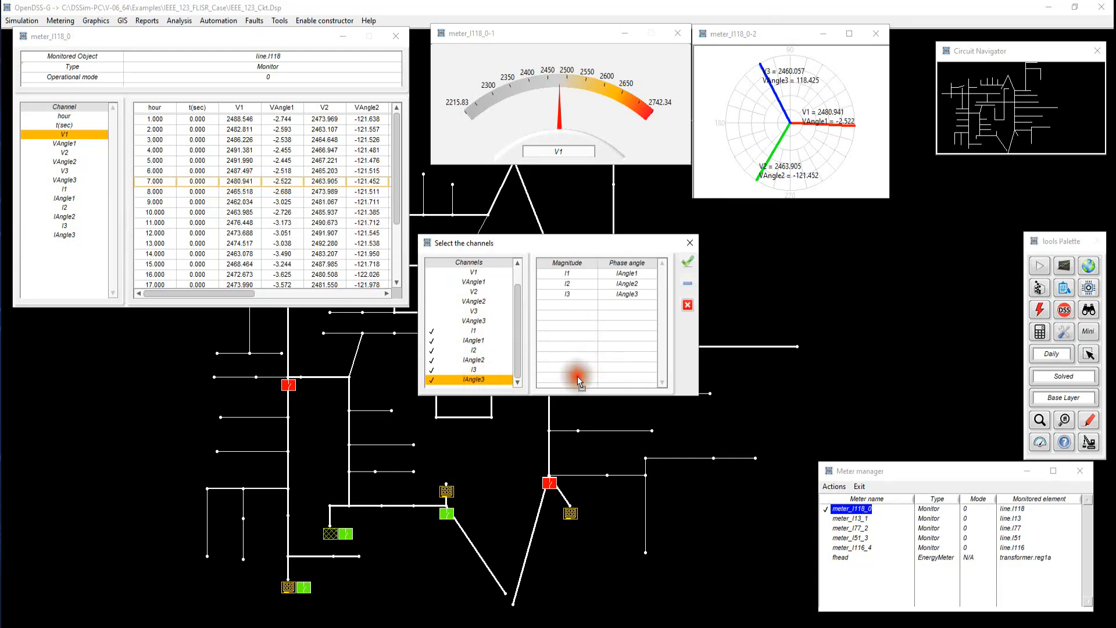
Step: Create the current polar viewer from the chosen channel pairs and align the widgets
{"action": "left_click", "coordinate": [688, 261]}
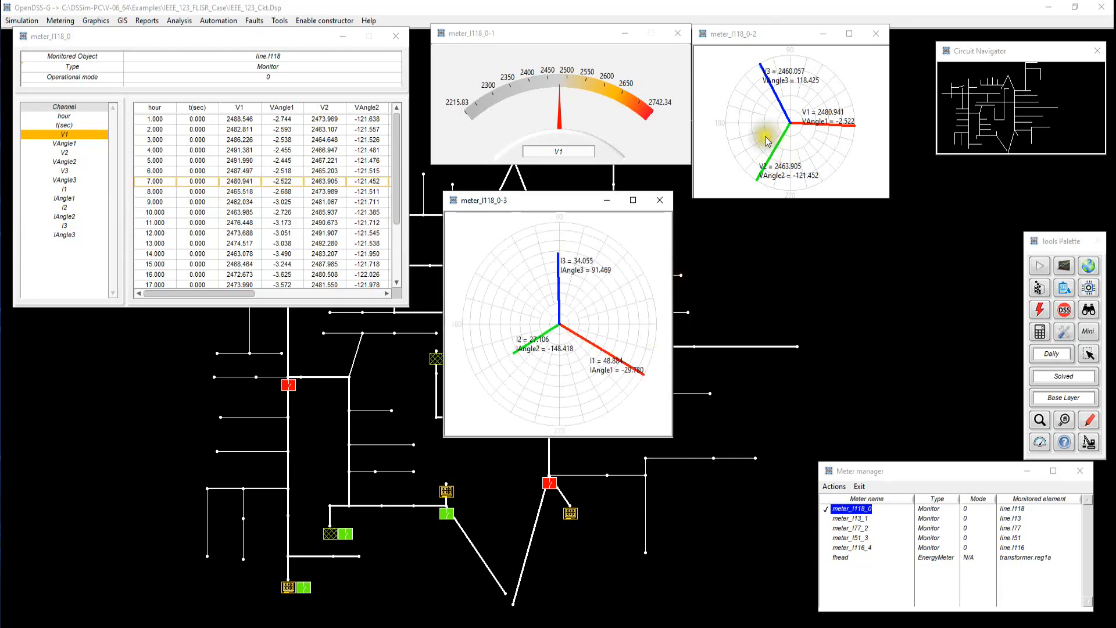
{"action": "right_click", "coordinate": [739, 135]}
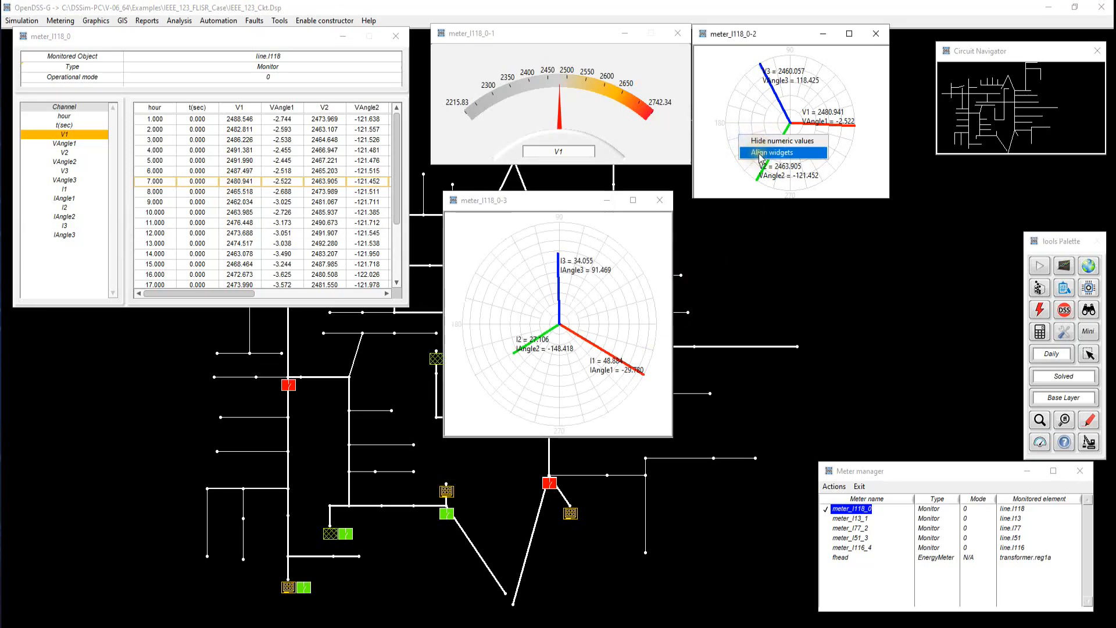
{"action": "left_click", "coordinate": [761, 152]}
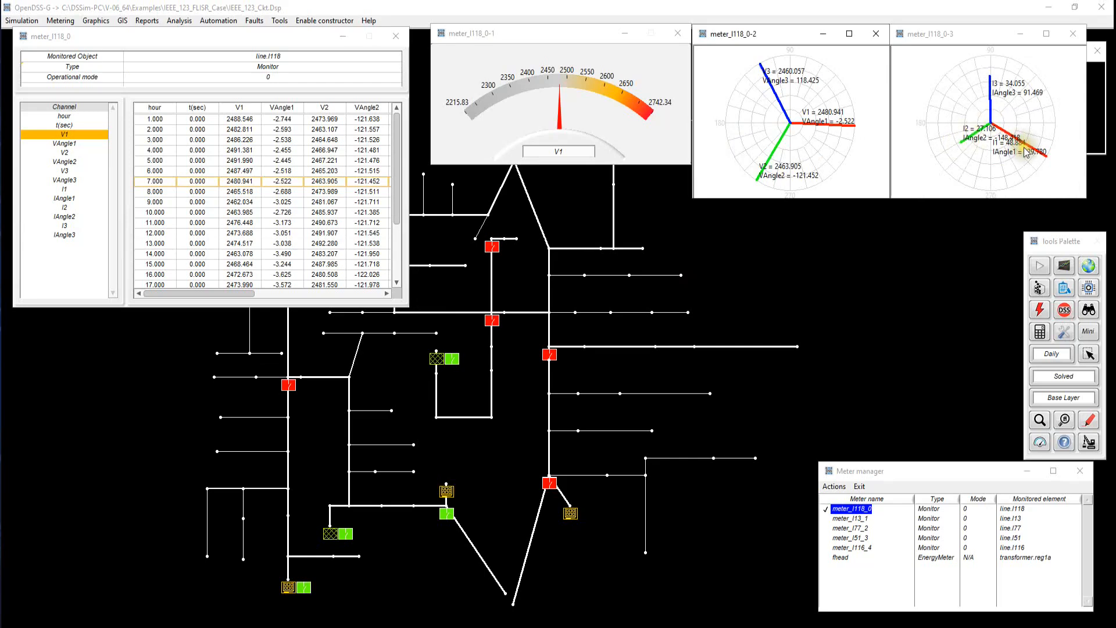
Step: Step back and forth through the hourly readings of meter_l118_0 to examine how the gauge and both polar viewers respond
{"action": "left_click", "coordinate": [199, 180]}
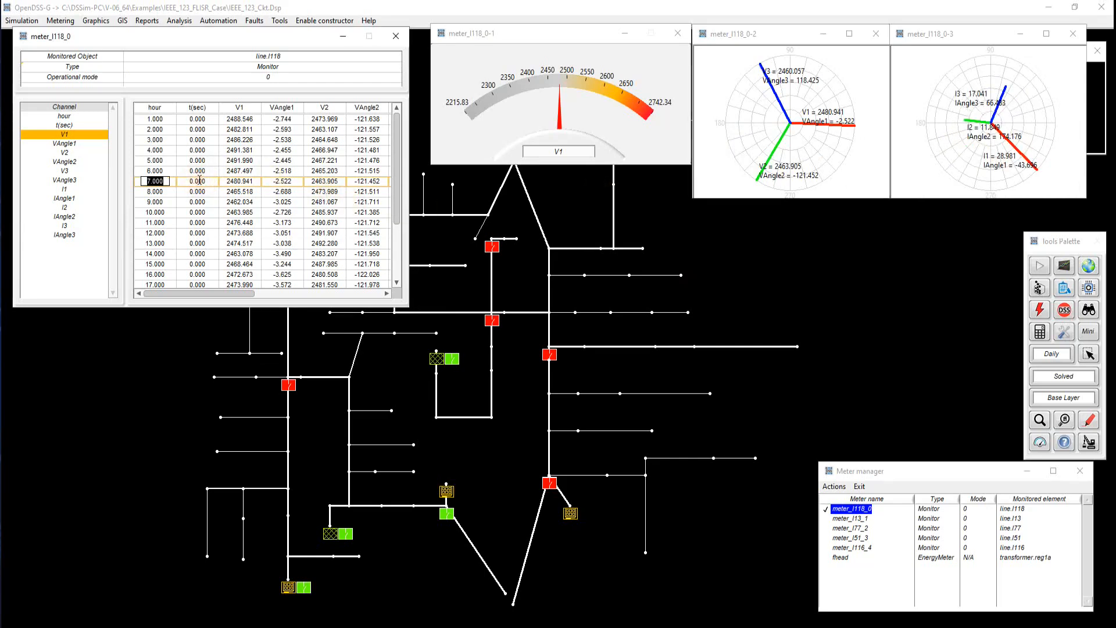
{"action": "key", "text": "Up"}
{"action": "key", "text": "Up"}
{"action": "key", "text": "Up"}
{"action": "key", "text": "Up"}
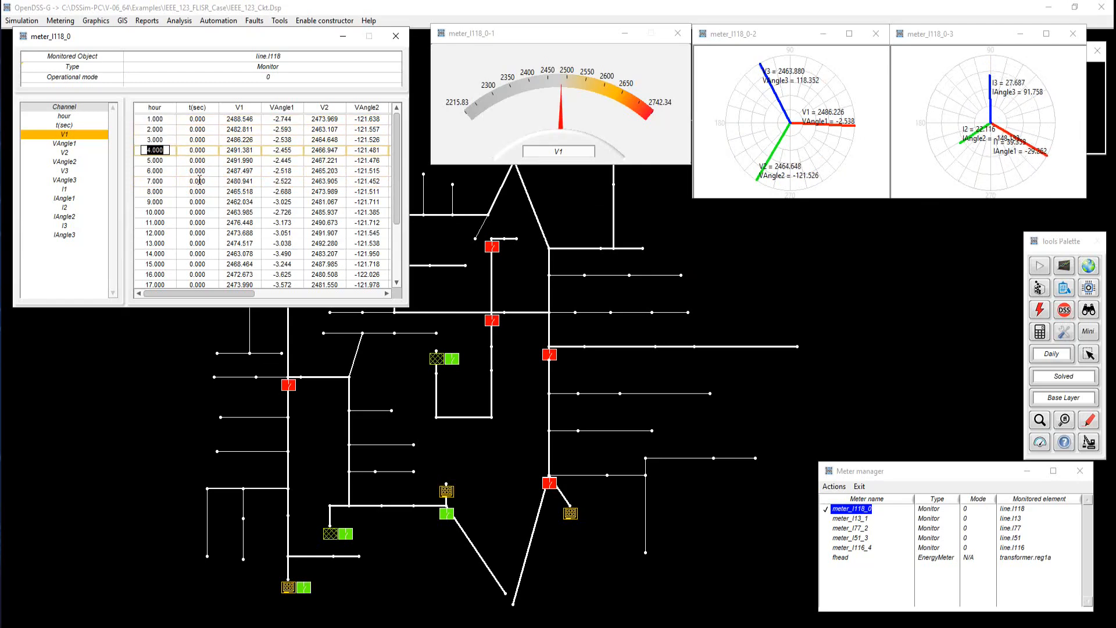
{"action": "key", "text": "Down"}
{"action": "key", "text": "Down"}
{"action": "key", "text": "Down"}
{"action": "key", "text": "Down"}
{"action": "key", "text": "Down"}
{"action": "key", "text": "Down"}
{"action": "key", "text": "Down"}
{"action": "key", "text": "Down"}
{"action": "key", "text": "Down"}
{"action": "key", "text": "Down"}
{"action": "key", "text": "Down"}
{"action": "key", "text": "Down"}
{"action": "key", "text": "Down"}
{"action": "key", "text": "Down"}
{"action": "key", "text": "Up"}
{"action": "key", "text": "Up"}
{"action": "key", "text": "Up"}
{"action": "key", "text": "Up"}
{"action": "key", "text": "Up"}
{"action": "key", "text": "Up"}
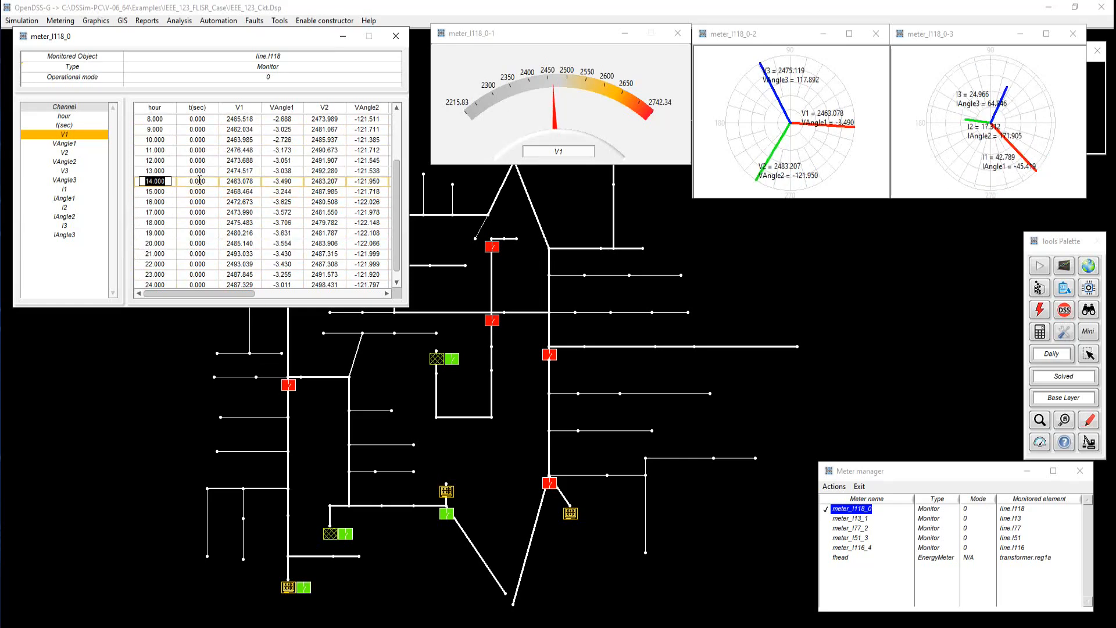
{"action": "key", "text": "Up"}
{"action": "key", "text": "Up"}
{"action": "key", "text": "Up"}
{"action": "key", "text": "Up"}
{"action": "key", "text": "Up"}
{"action": "key", "text": "Up"}
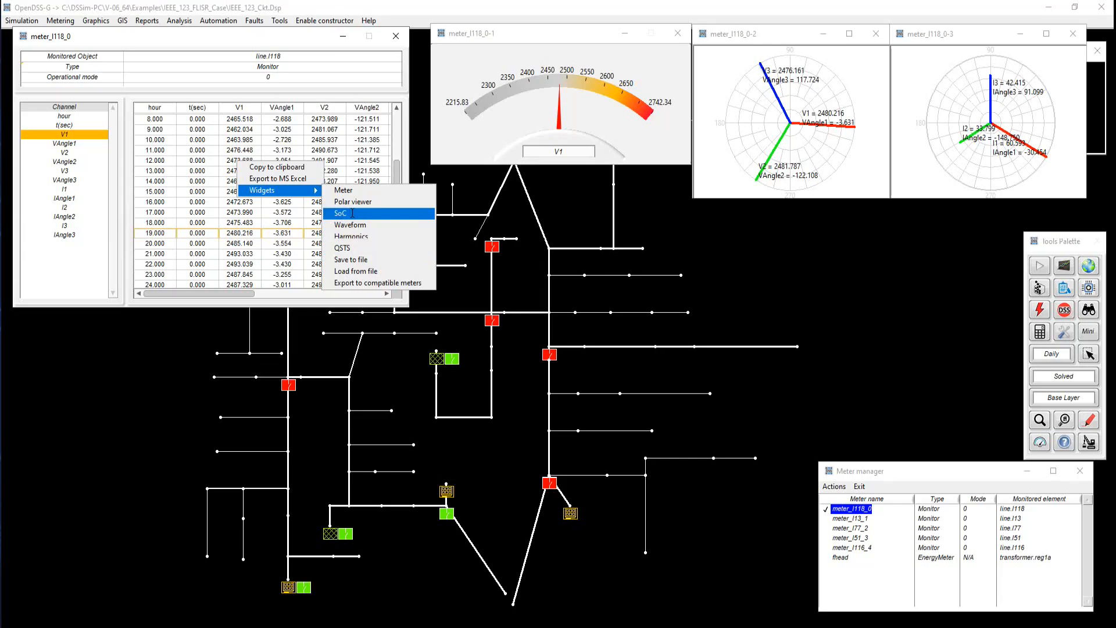
Step: Add an SoC widget for channel V1 and place it directly below the V1 gauge
{"action": "left_click", "coordinate": [352, 213]}
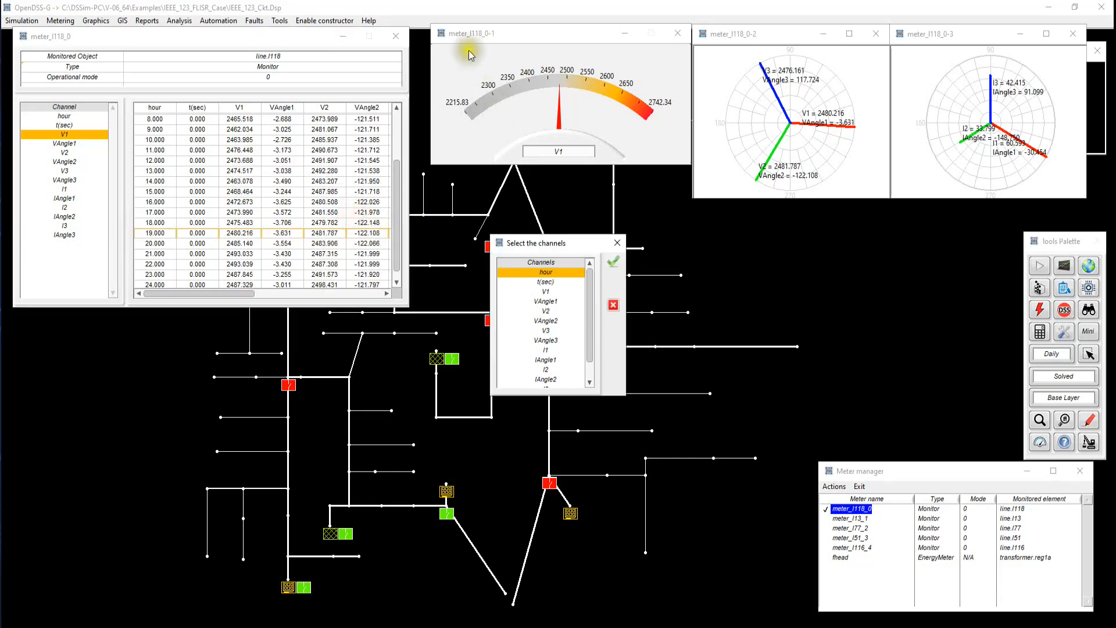
{"action": "left_click", "coordinate": [547, 292]}
{"action": "left_click", "coordinate": [614, 262]}
{"action": "left_click_drag", "start_coordinate": [367, 147], "coordinate": [463, 178]}
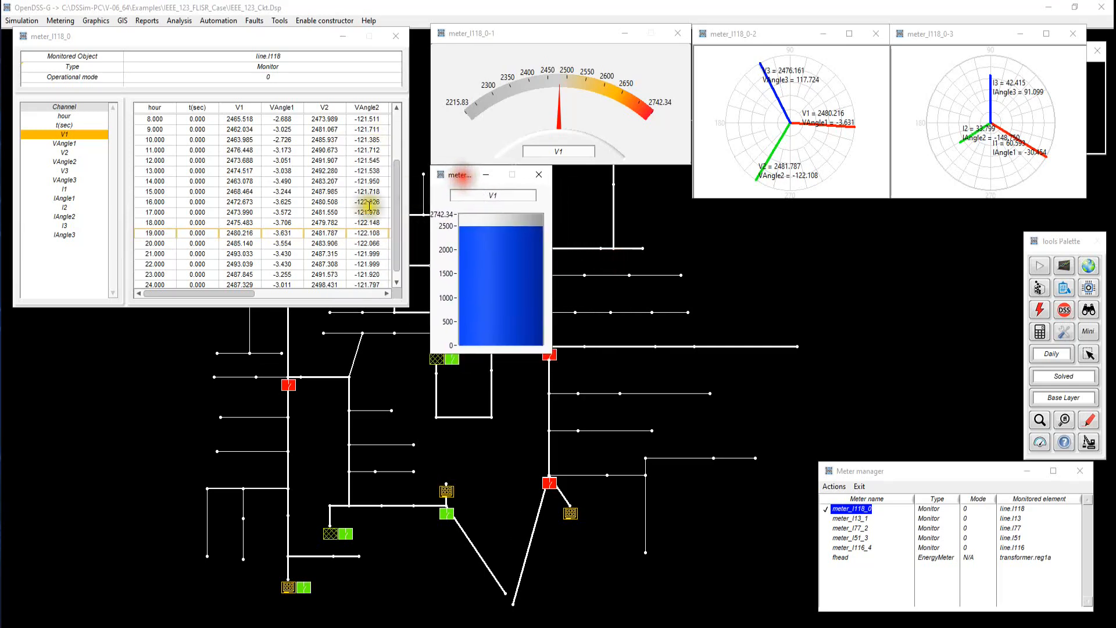
Step: Step through the hourly readings to examine the SoC widget's response, and close that widget
{"action": "left_click", "coordinate": [297, 232]}
{"action": "key", "text": "Up"}
{"action": "key", "text": "Up"}
{"action": "key", "text": "Up"}
{"action": "key", "text": "Up"}
{"action": "key", "text": "Up"}
{"action": "key", "text": "Up"}
{"action": "key", "text": "Up"}
{"action": "key", "text": "Up"}
{"action": "key", "text": "Up"}
{"action": "key", "text": "Up"}
{"action": "key", "text": "Up"}
{"action": "key", "text": "Up"}
{"action": "key", "text": "Up"}
{"action": "key", "text": "Up"}
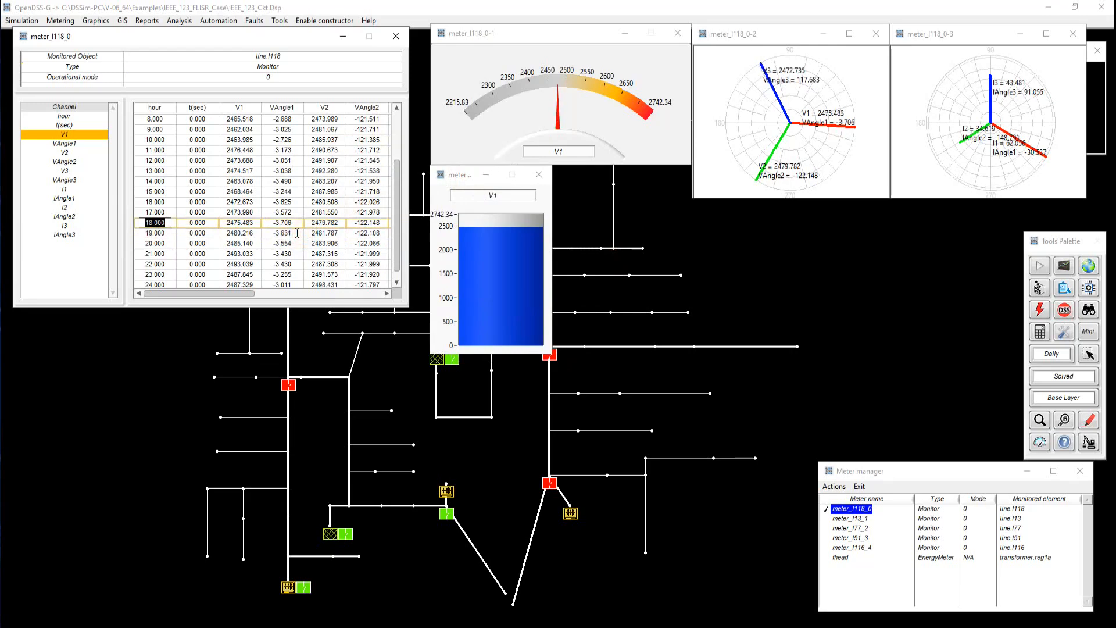
{"action": "key", "text": "Down"}
{"action": "key", "text": "Down"}
{"action": "key", "text": "Down"}
{"action": "key", "text": "Down"}
{"action": "key", "text": "Down"}
{"action": "key", "text": "Down"}
{"action": "key", "text": "Down"}
{"action": "key", "text": "Down"}
{"action": "key", "text": "Down"}
{"action": "key", "text": "Down"}
{"action": "key", "text": "Down"}
{"action": "key", "text": "Down"}
{"action": "key", "text": "Down"}
{"action": "key", "text": "Down"}
{"action": "key", "text": "Down"}
{"action": "key", "text": "Down"}
{"action": "key", "text": "Down"}
{"action": "key", "text": "Down"}
{"action": "key", "text": "Down"}
{"action": "key", "text": "Up"}
{"action": "key", "text": "Up"}
{"action": "key", "text": "Up"}
{"action": "key", "text": "Up"}
{"action": "key", "text": "Up"}
{"action": "key", "text": "Up"}
{"action": "key", "text": "Up"}
{"action": "key", "text": "Up"}
{"action": "key", "text": "Up"}
{"action": "key", "text": "Up"}
{"action": "key", "text": "Up"}
{"action": "key", "text": "Up"}
{"action": "key", "text": "Up"}
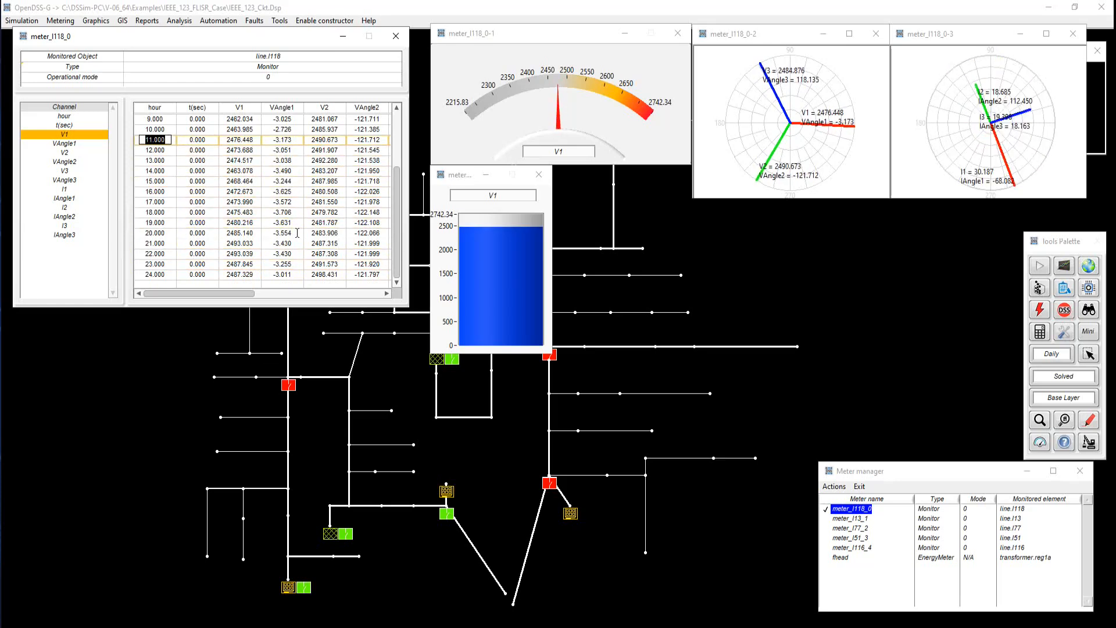
{"action": "left_click", "coordinate": [539, 175]}
Step: Add a QSTS widget for meter_l118_0 and place its window below the gauge
{"action": "right_click", "coordinate": [202, 138]}
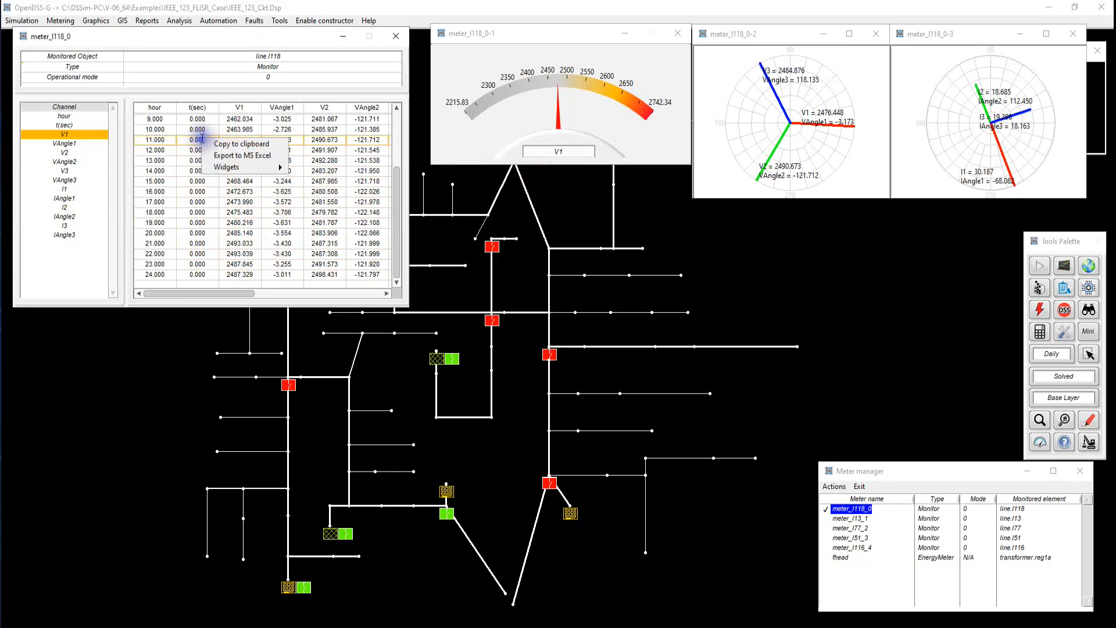
{"action": "mouse_move", "coordinate": [235, 167]}
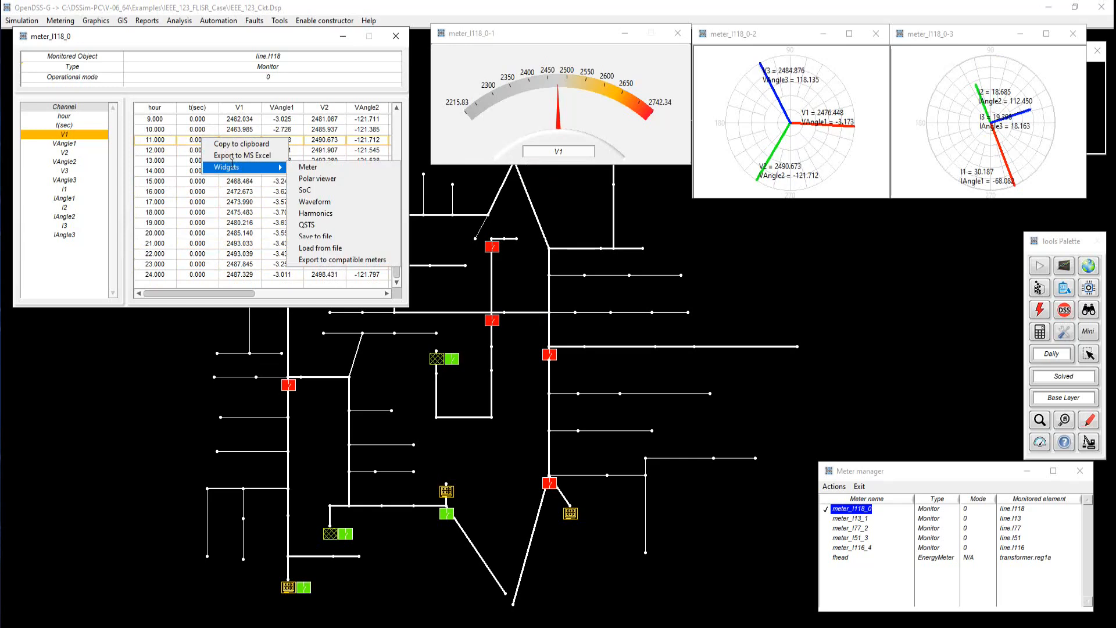
{"action": "left_click", "coordinate": [335, 224]}
{"action": "left_click_drag", "start_coordinate": [450, 143], "coordinate": [539, 207]}
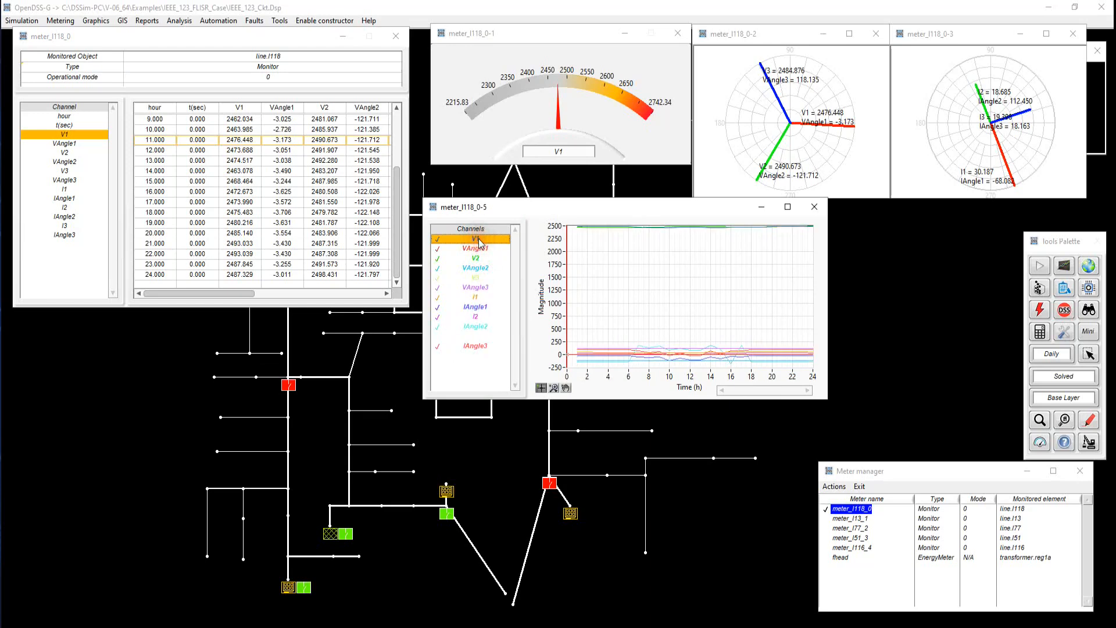
Step: Deactivate all channels in the QSTS plot and activate only I1, I2 and I3
{"action": "right_click", "coordinate": [480, 243]}
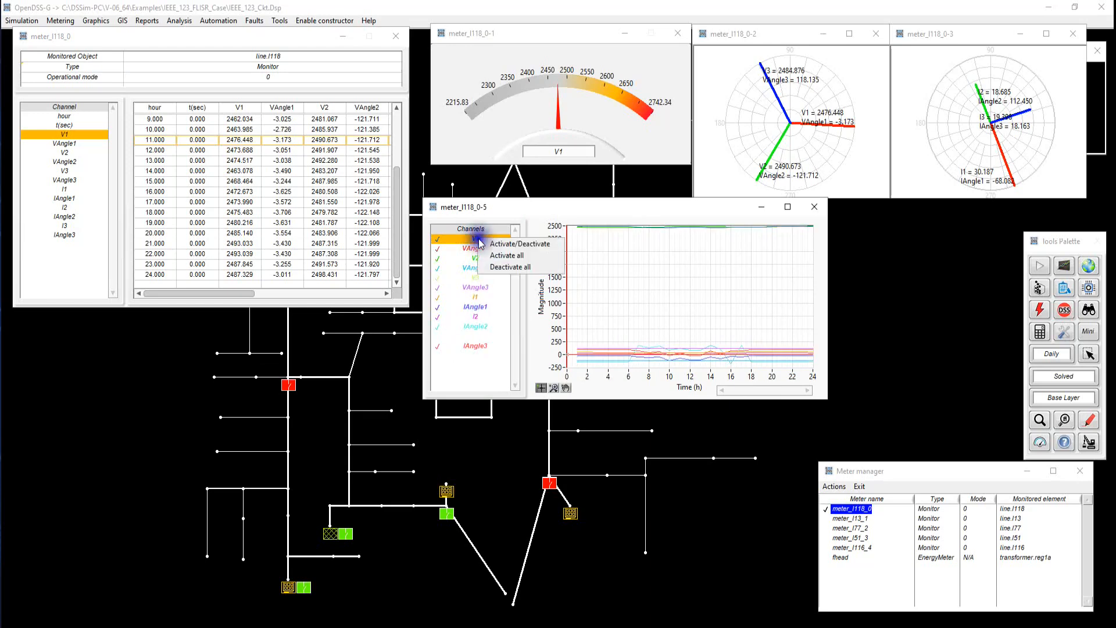
{"action": "left_click", "coordinate": [490, 268]}
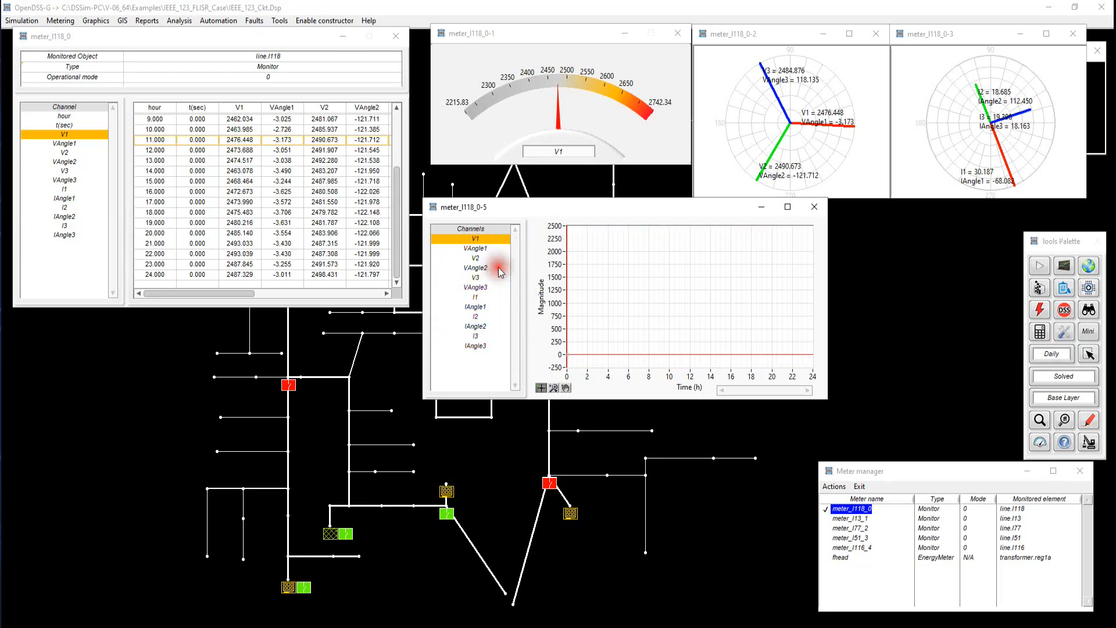
{"action": "double_click", "coordinate": [477, 297]}
{"action": "left_click", "coordinate": [478, 318]}
{"action": "double_click", "coordinate": [478, 318]}
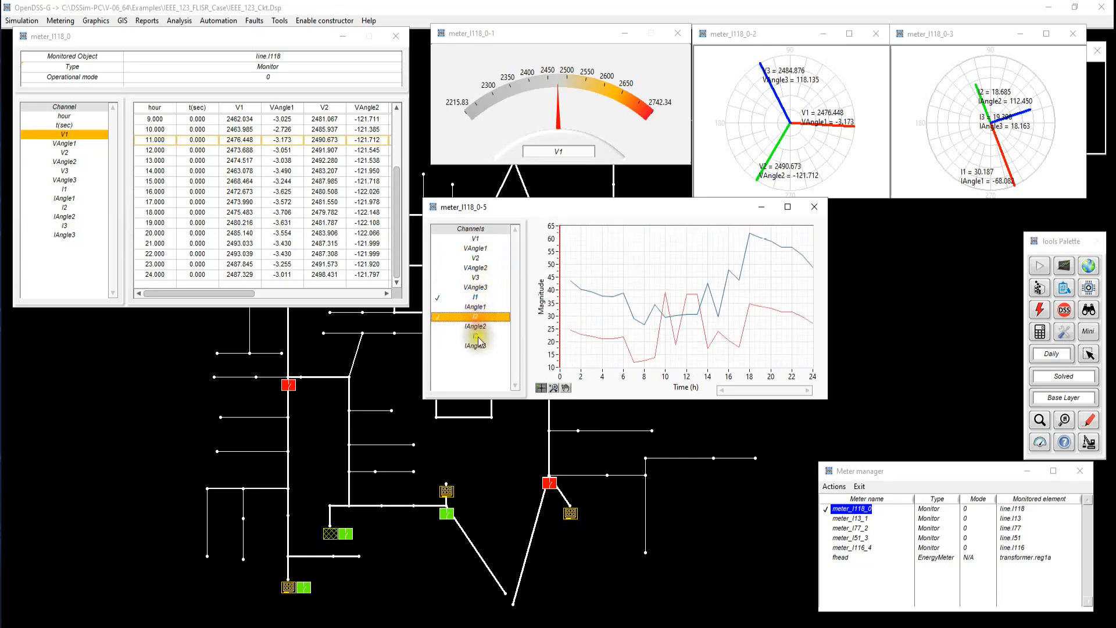
{"action": "double_click", "coordinate": [475, 336]}
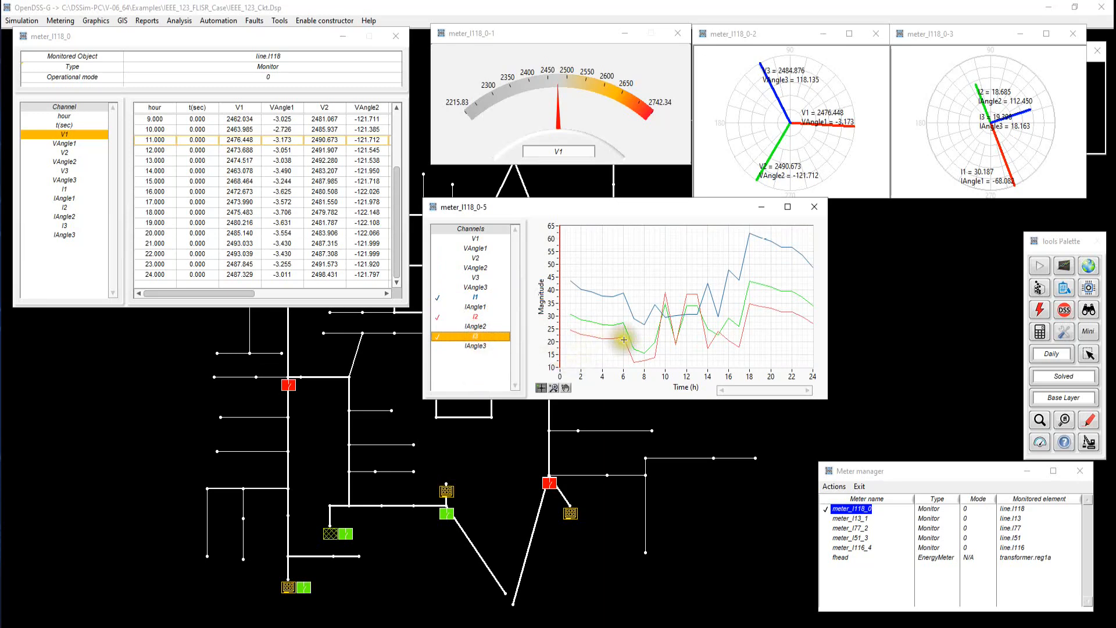
{"action": "left_click", "coordinate": [480, 317]}
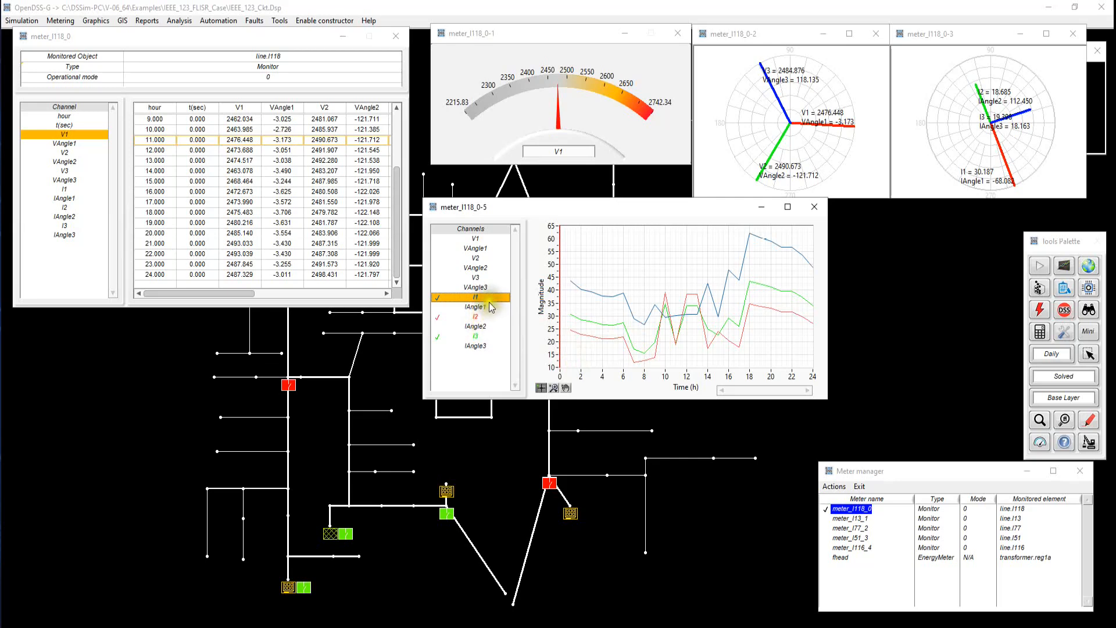
{"action": "left_click", "coordinate": [475, 277]}
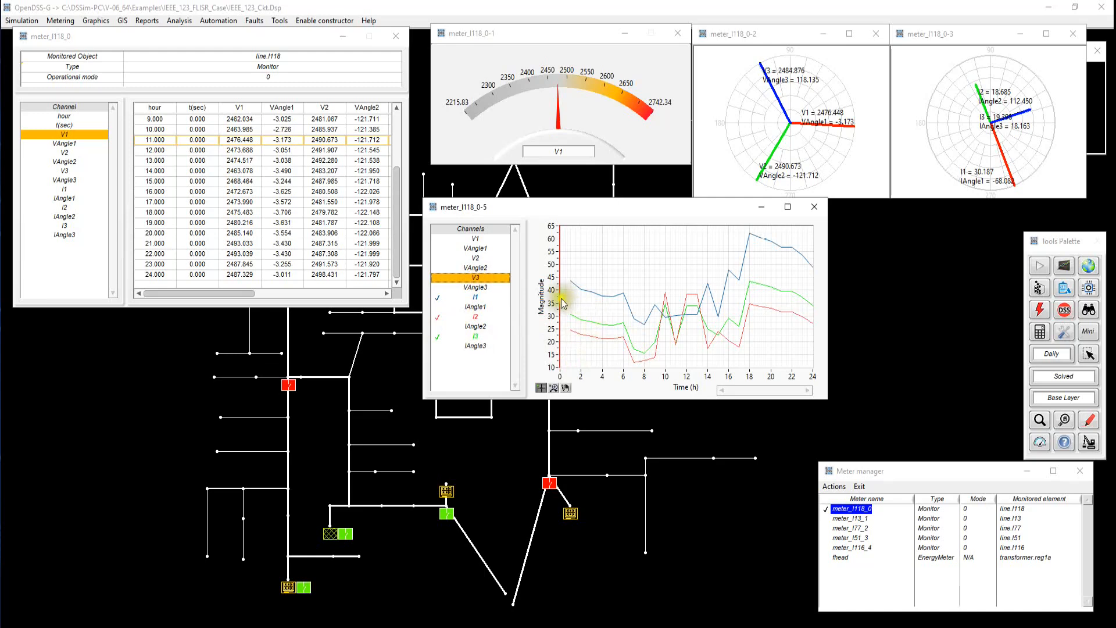
Step: Move through the hourly rows of meter_l118_0 to examine how the QSTS plot cursor follows the selected hour
{"action": "left_click", "coordinate": [215, 139]}
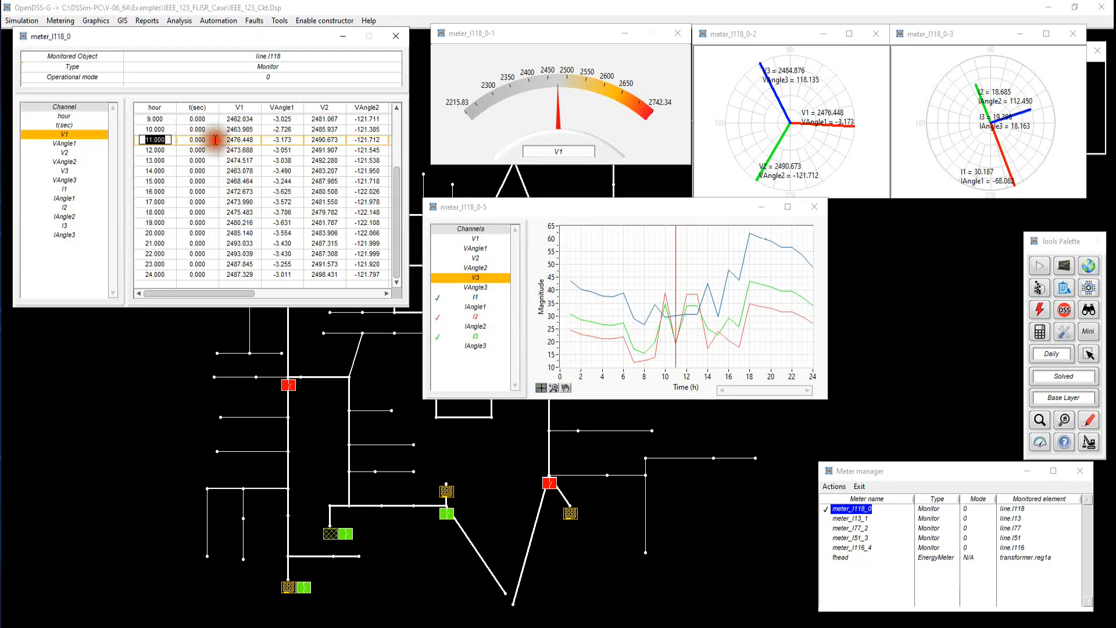
{"action": "scroll", "coordinate": [215, 140], "scroll_direction": "up", "scroll_amount": 4}
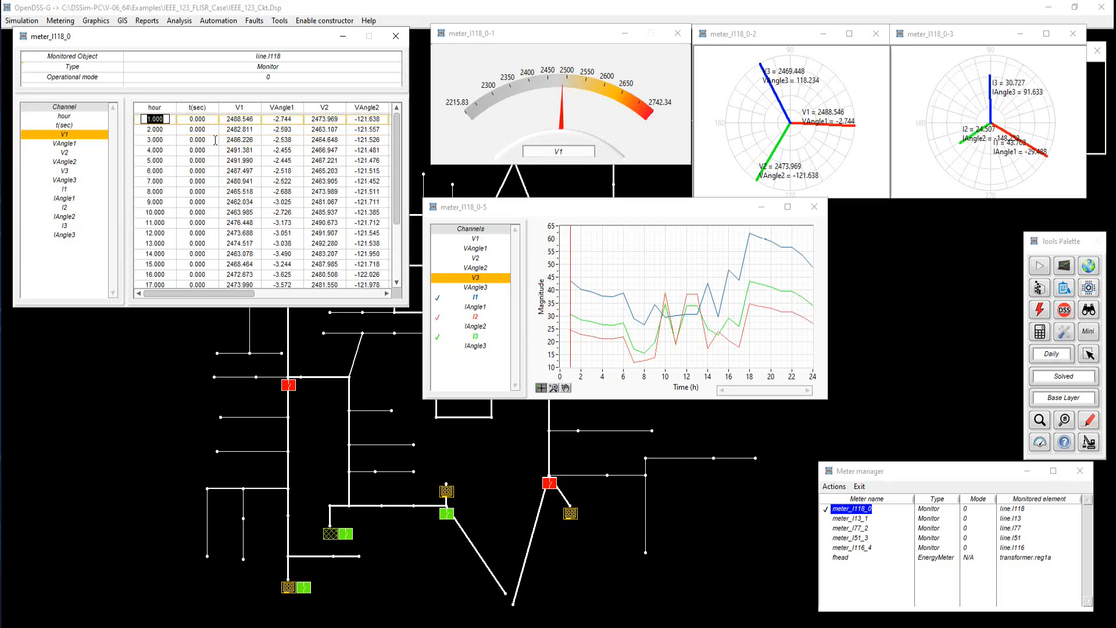
{"action": "scroll", "coordinate": [215, 140], "scroll_direction": "down", "scroll_amount": 10}
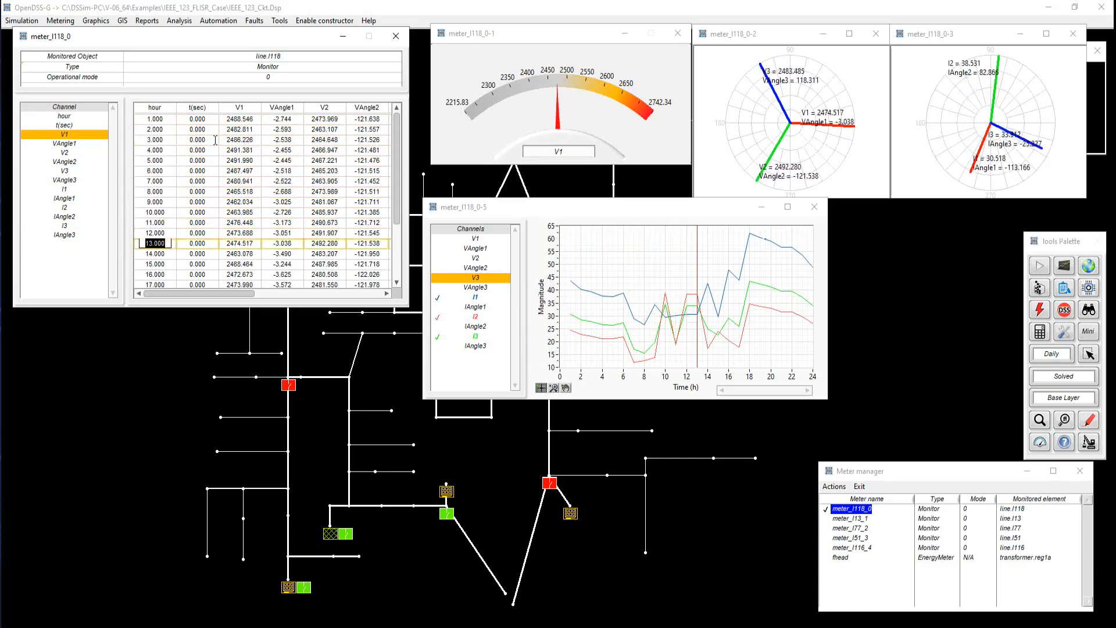
{"action": "scroll", "coordinate": [216, 139], "scroll_direction": "up", "scroll_amount": 4}
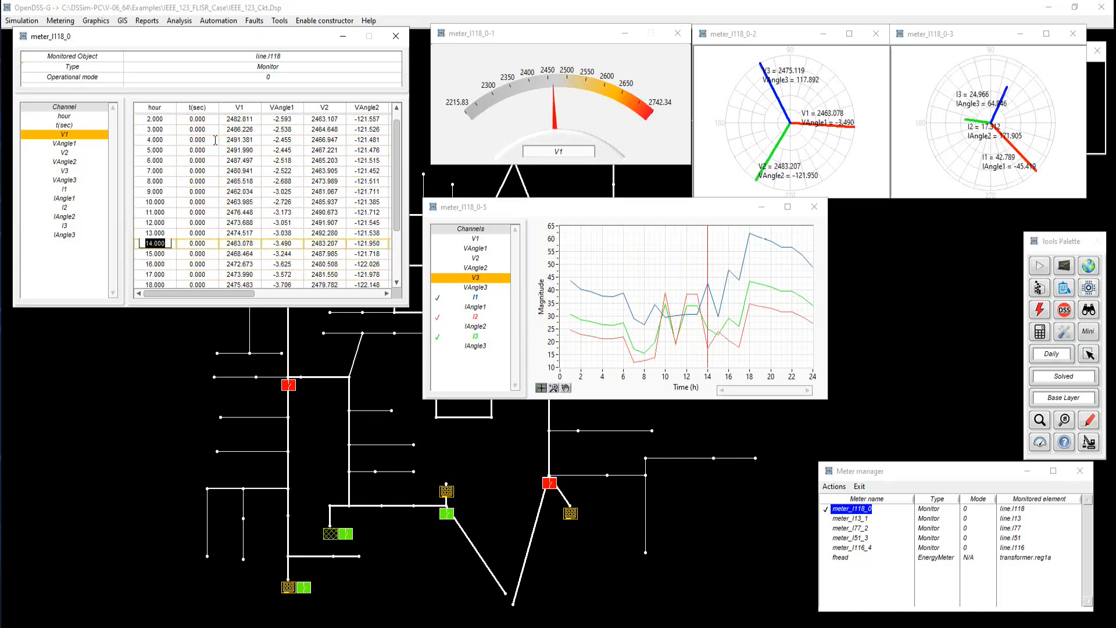
Step: Move the QSTS plot cursor to hour 18 and set the meter at the cursor
{"action": "left_click_drag", "start_coordinate": [698, 278], "coordinate": [751, 279]}
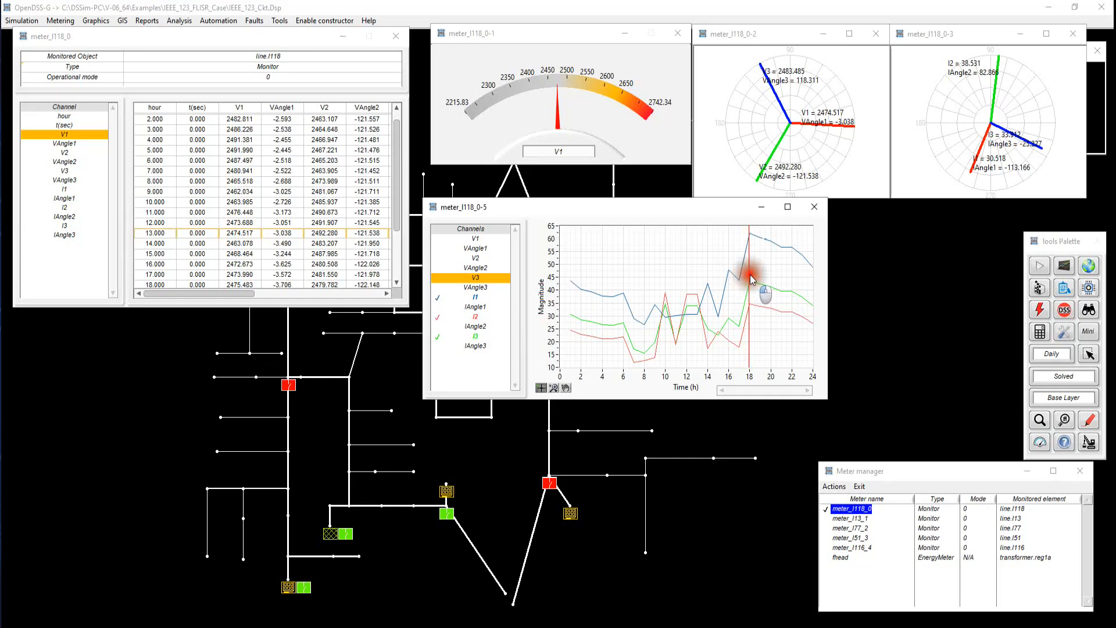
{"action": "right_click", "coordinate": [763, 269]}
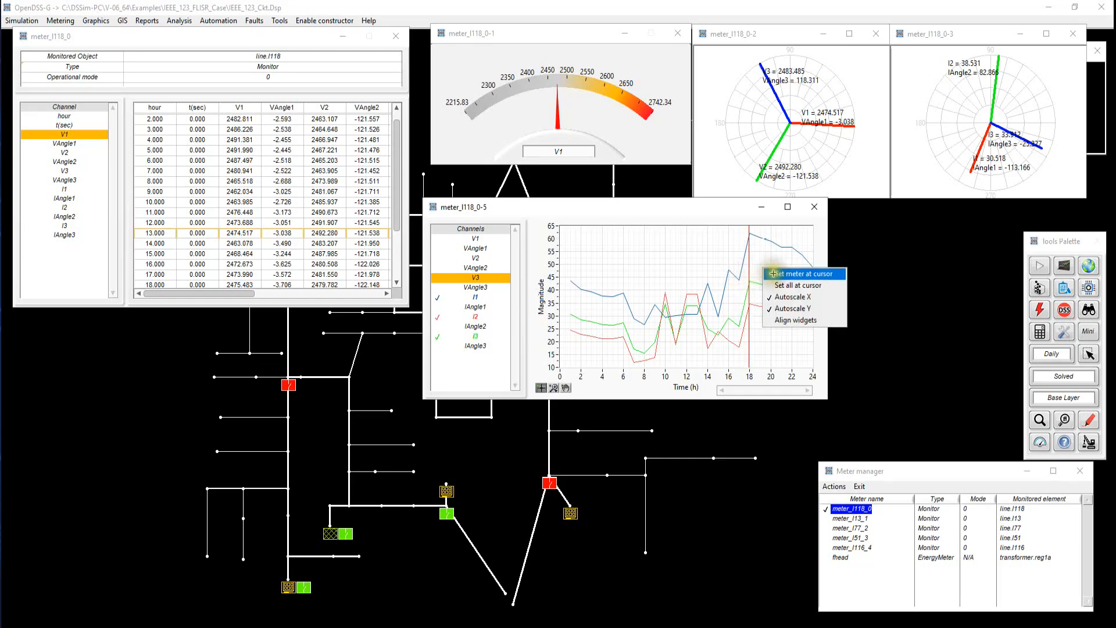
{"action": "left_click", "coordinate": [774, 274]}
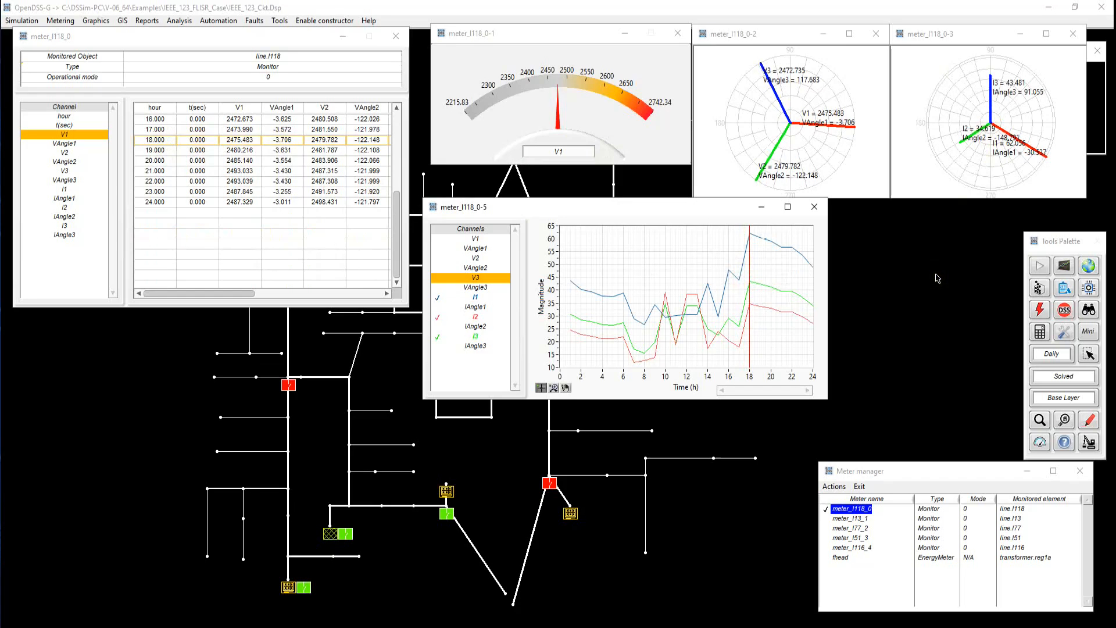
Step: Enlarge the QSTS window slightly and check the graph's zoom and cursor tools
{"action": "mouse_move", "coordinate": [831, 401]}
{"action": "left_mouse_down"}
{"action": "mouse_move", "coordinate": [1113, 625]}
{"action": "mouse_move", "coordinate": [1047, 622]}
{"action": "mouse_move", "coordinate": [805, 490]}
{"action": "mouse_move", "coordinate": [770, 430]}
{"action": "mouse_move", "coordinate": [854, 416]}
{"action": "mouse_move", "coordinate": [840, 414]}
{"action": "left_mouse_up"}
{"action": "left_click", "coordinate": [555, 406]}
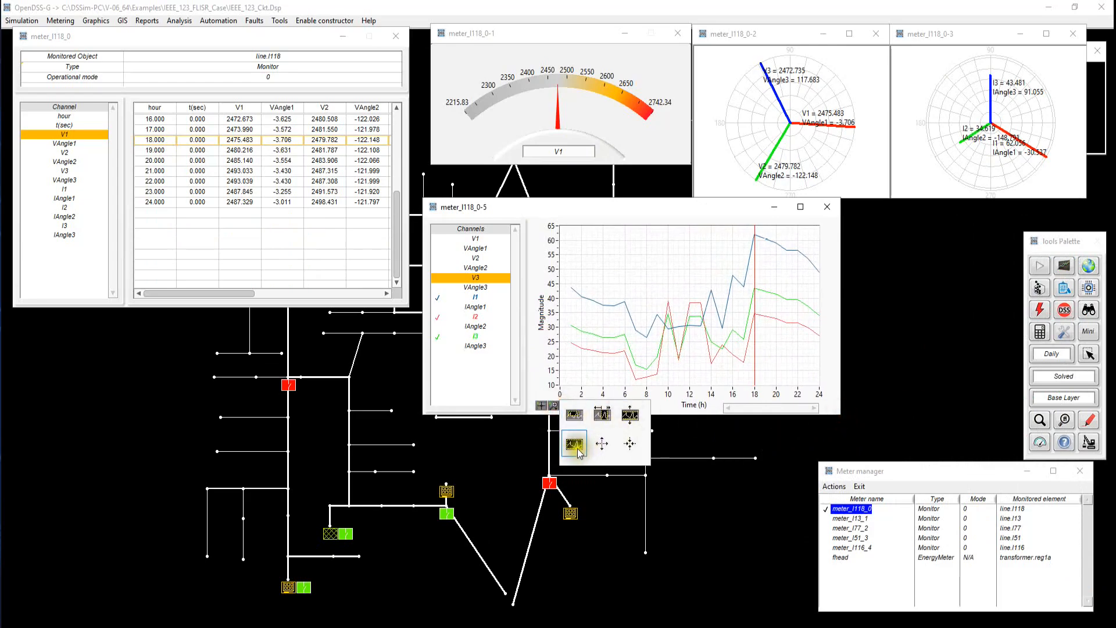
{"action": "left_click", "coordinate": [618, 266]}
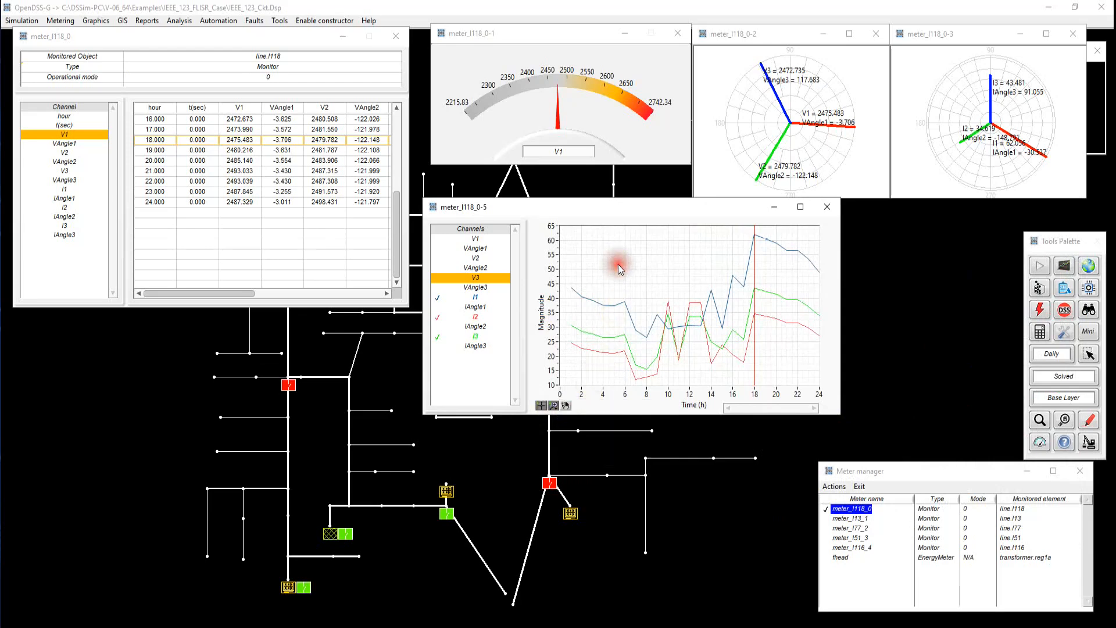
{"action": "left_click", "coordinate": [552, 407]}
{"action": "left_click", "coordinate": [541, 405]}
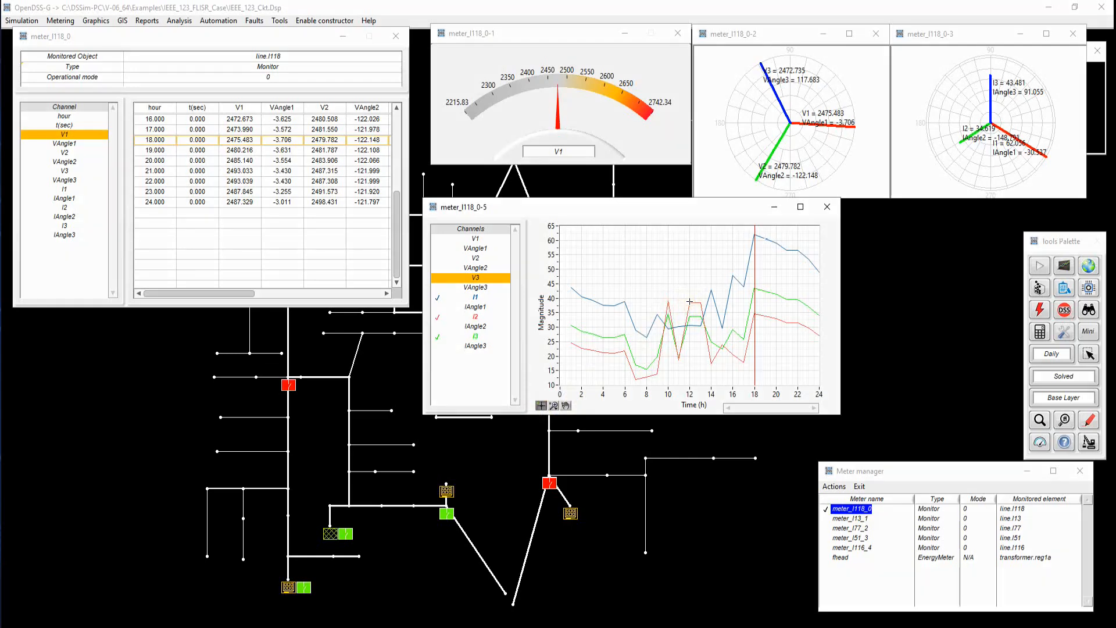
Step: Open the readings of meter_l13_1 from the meter manager
{"action": "double_click", "coordinate": [866, 519]}
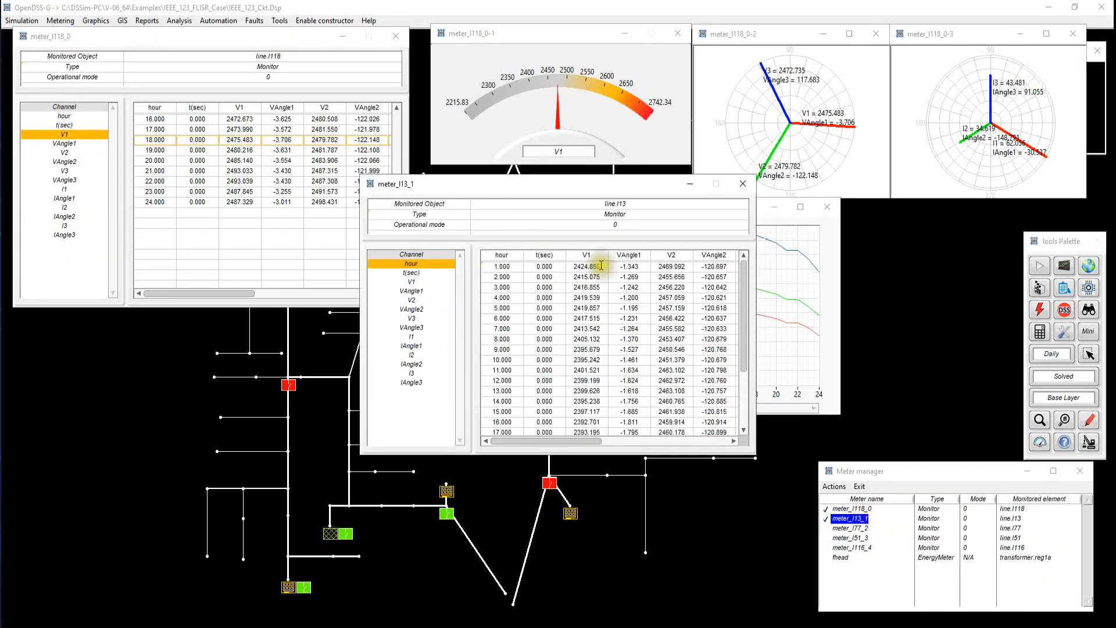
Step: Place the meter_l13_1 readings window directly below meter_l118_0 and open a QSTS widget for it
{"action": "left_click_drag", "start_coordinate": [610, 188], "coordinate": [261, 321]}
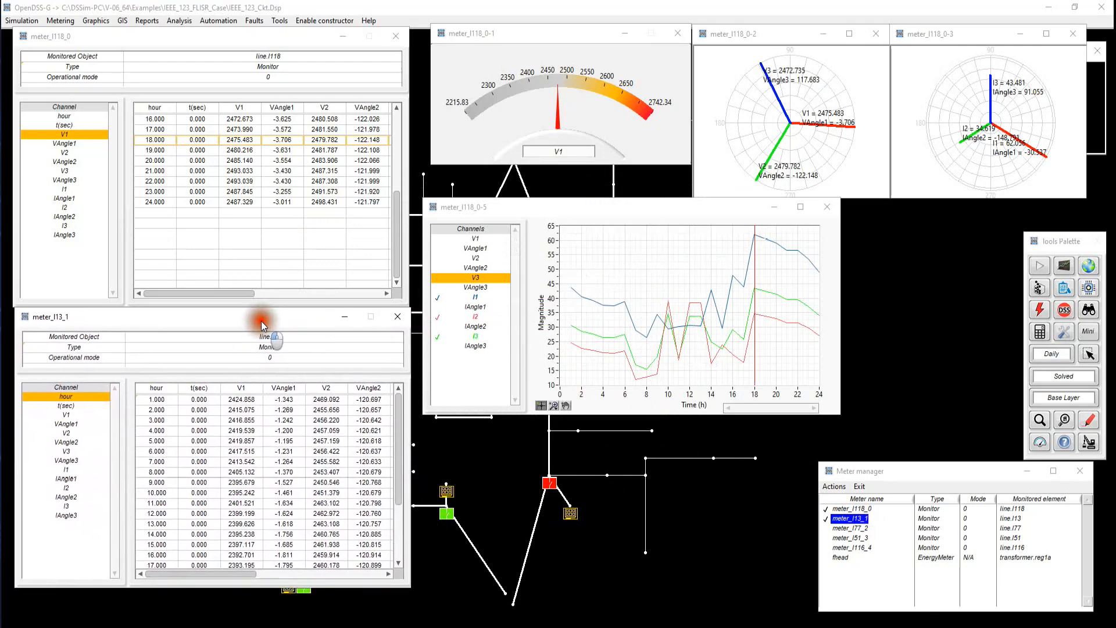
{"action": "right_click", "coordinate": [268, 414]}
{"action": "mouse_move", "coordinate": [312, 443]}
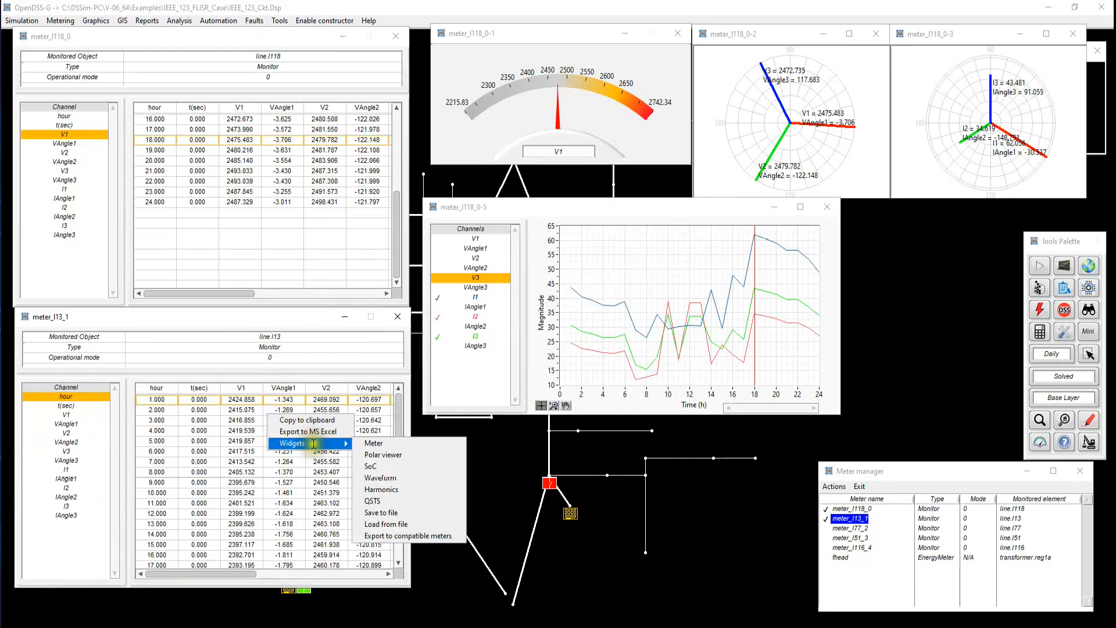
{"action": "left_click", "coordinate": [384, 491]}
Step: Deactivate all channels in the meter_l13_1 QSTS widget, and activate only the currents I1, I2 and I3
{"action": "right_click", "coordinate": [421, 281]}
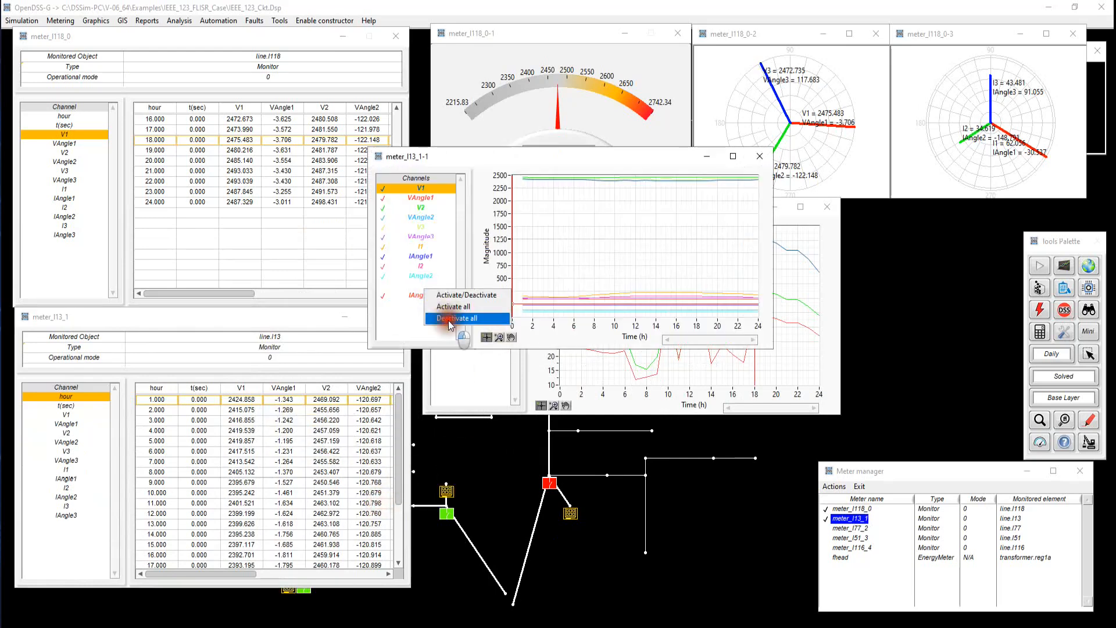
{"action": "left_click", "coordinate": [430, 316]}
{"action": "double_click", "coordinate": [422, 285]}
{"action": "double_click", "coordinate": [421, 265]}
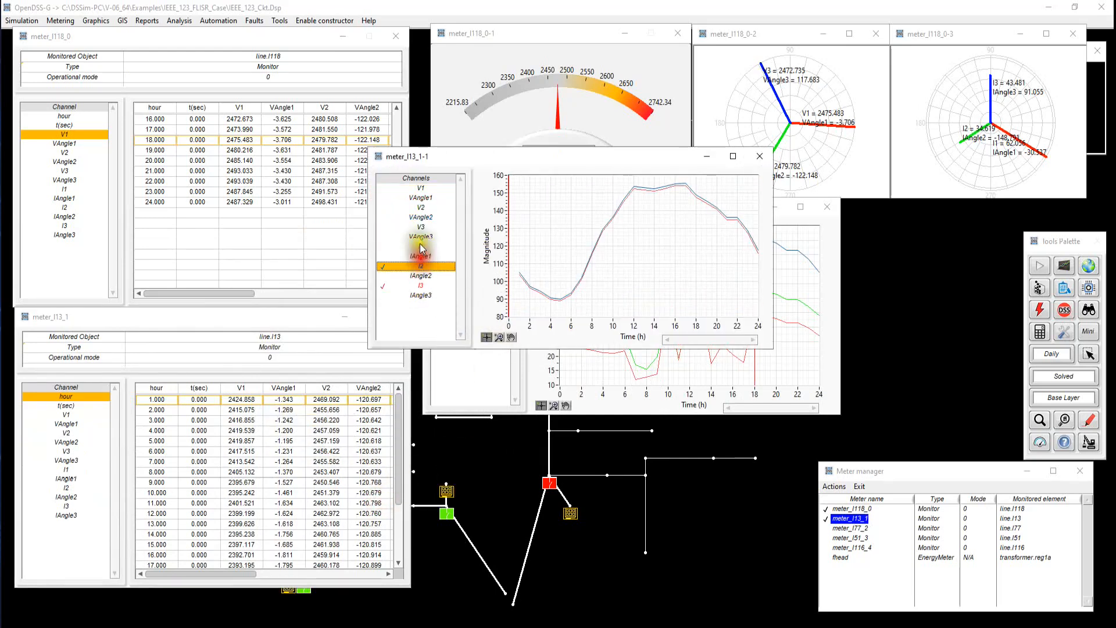
{"action": "double_click", "coordinate": [420, 247]}
Step: Fit the meter_l13_1 graph beneath the meter_l118_0 graph at matching width, and set all meters at the upper graph's cursor
{"action": "left_click_drag", "start_coordinate": [521, 163], "coordinate": [592, 422]}
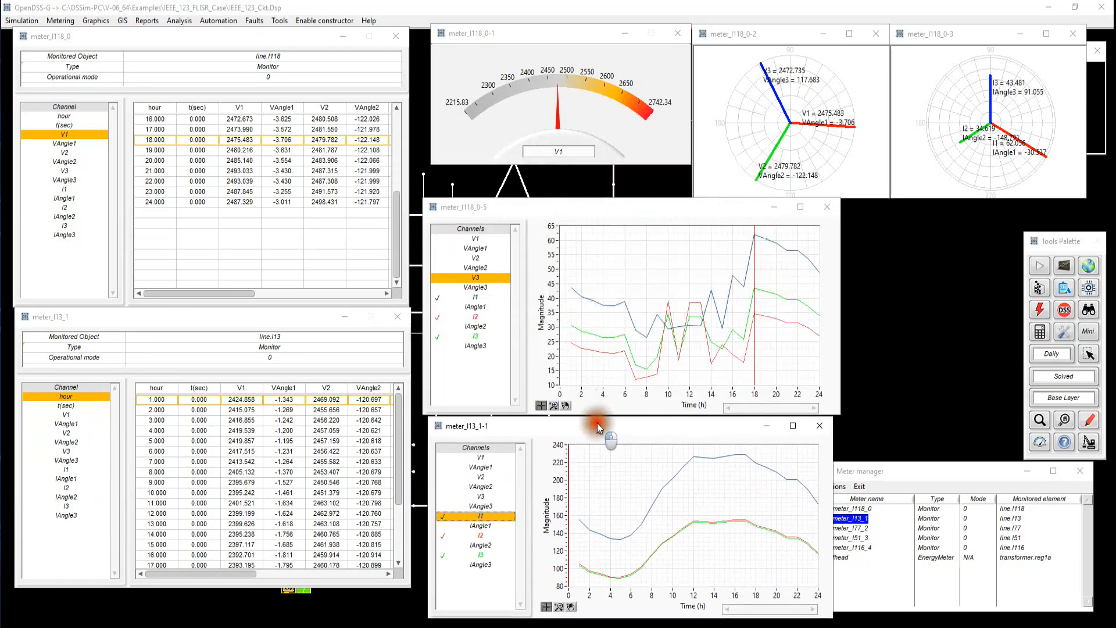
{"action": "left_click_drag", "start_coordinate": [828, 456], "coordinate": [841, 455]}
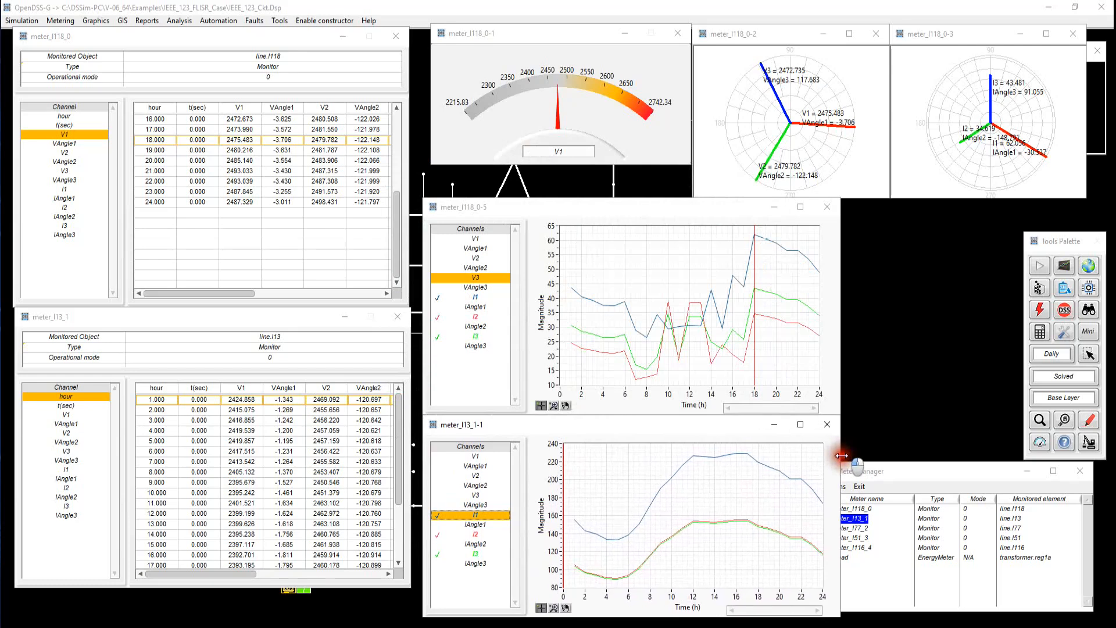
{"action": "right_click", "coordinate": [770, 280]}
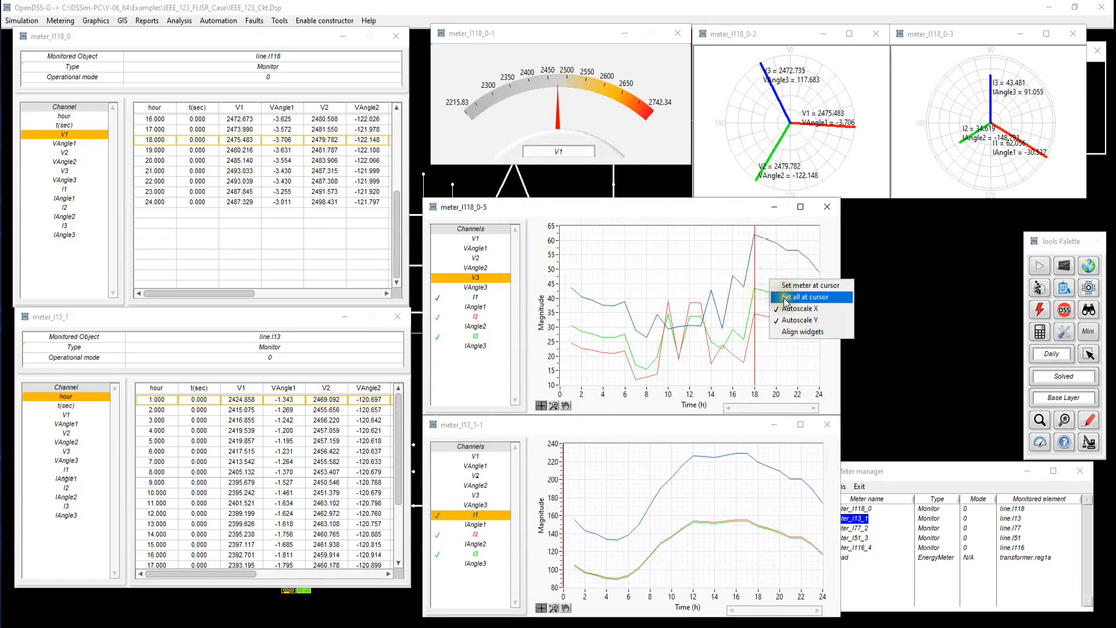
{"action": "left_click", "coordinate": [786, 298]}
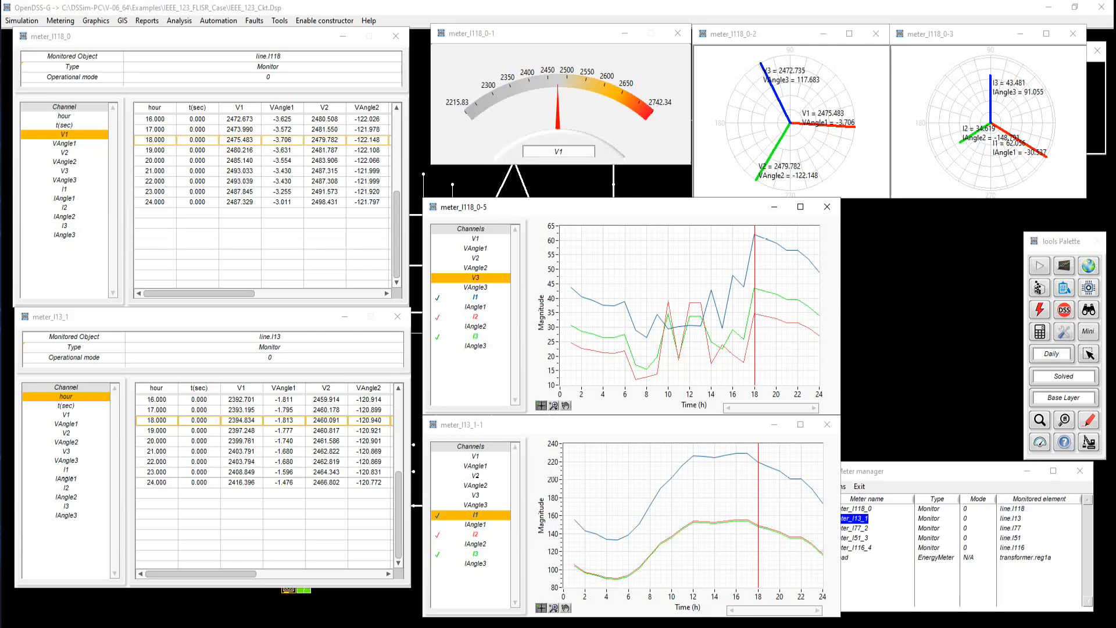
Step: Move the meter manager clear of the QSTS graphs and minimize all visible meters through its environment options
{"action": "left_click_drag", "start_coordinate": [907, 471], "coordinate": [930, 478]}
{"action": "right_click", "coordinate": [888, 586]}
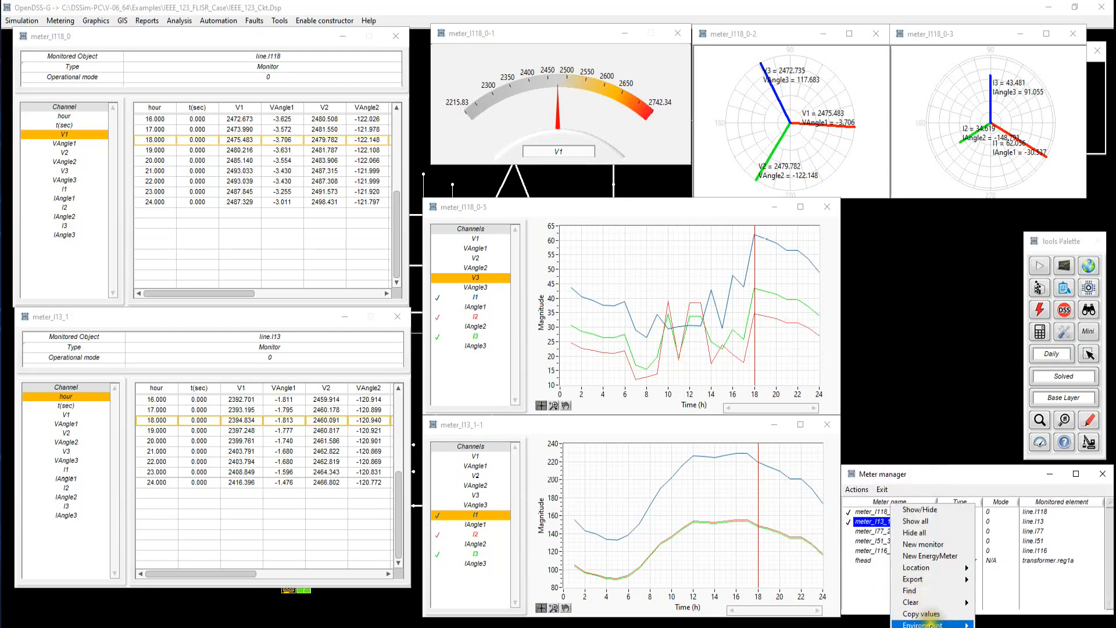
{"action": "mouse_move", "coordinate": [928, 625]}
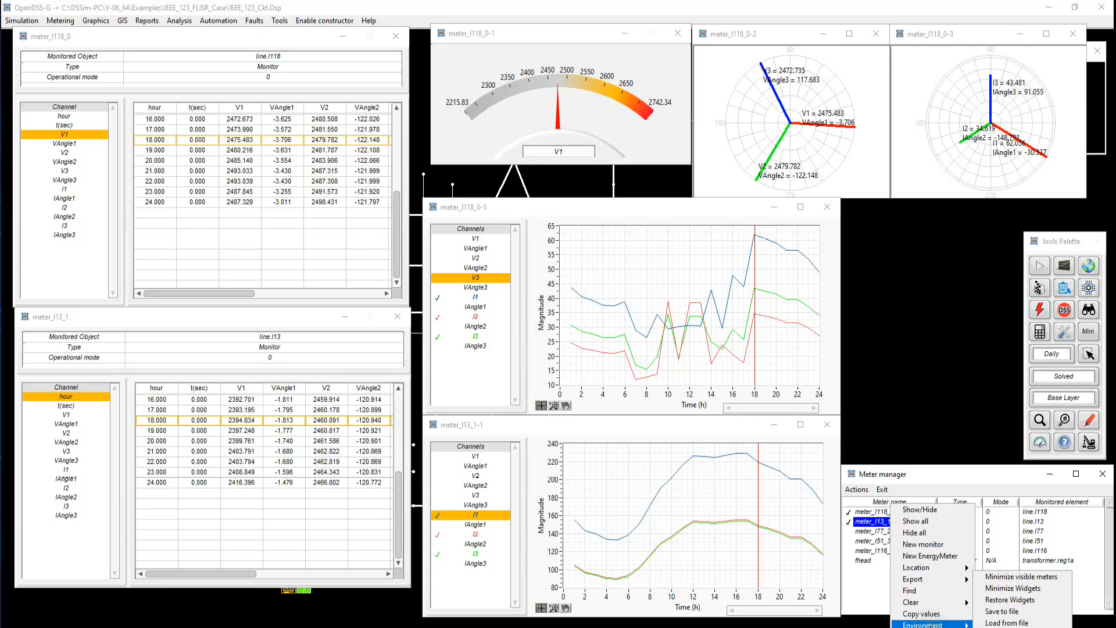
{"action": "left_click", "coordinate": [1012, 577]}
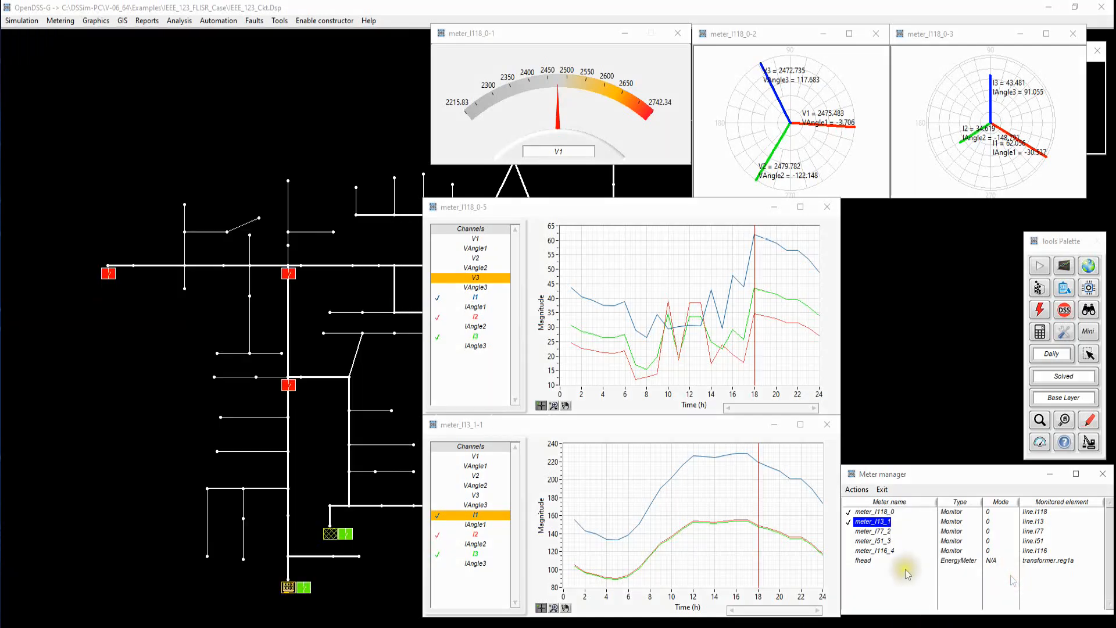
Step: Minimize all widgets through the meter manager's environment options and restore them
{"action": "right_click", "coordinate": [872, 581]}
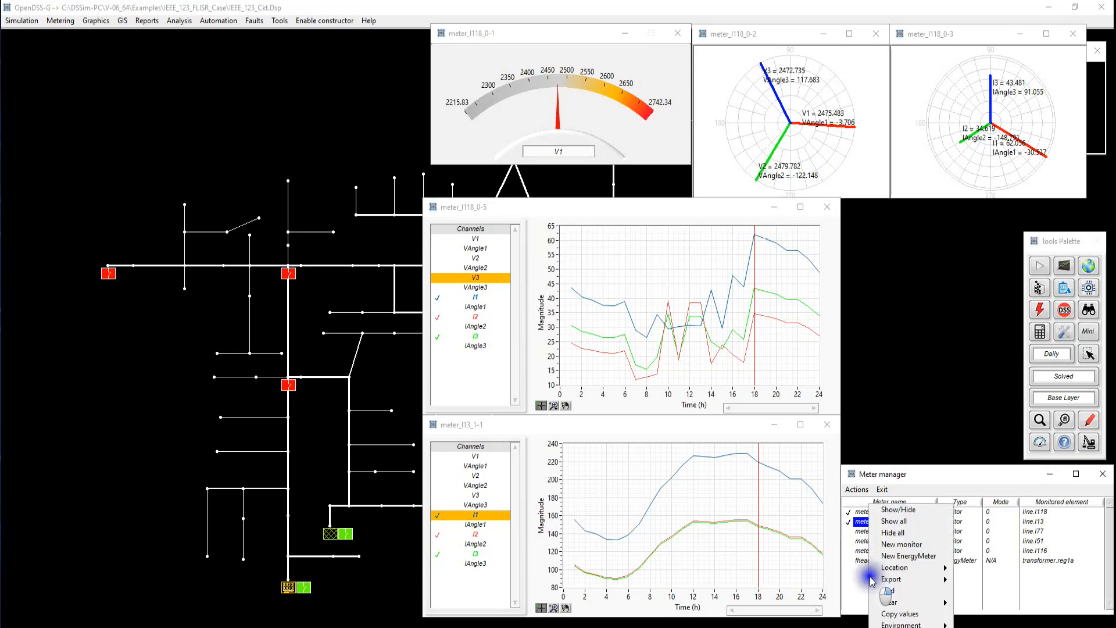
{"action": "mouse_move", "coordinate": [954, 625]}
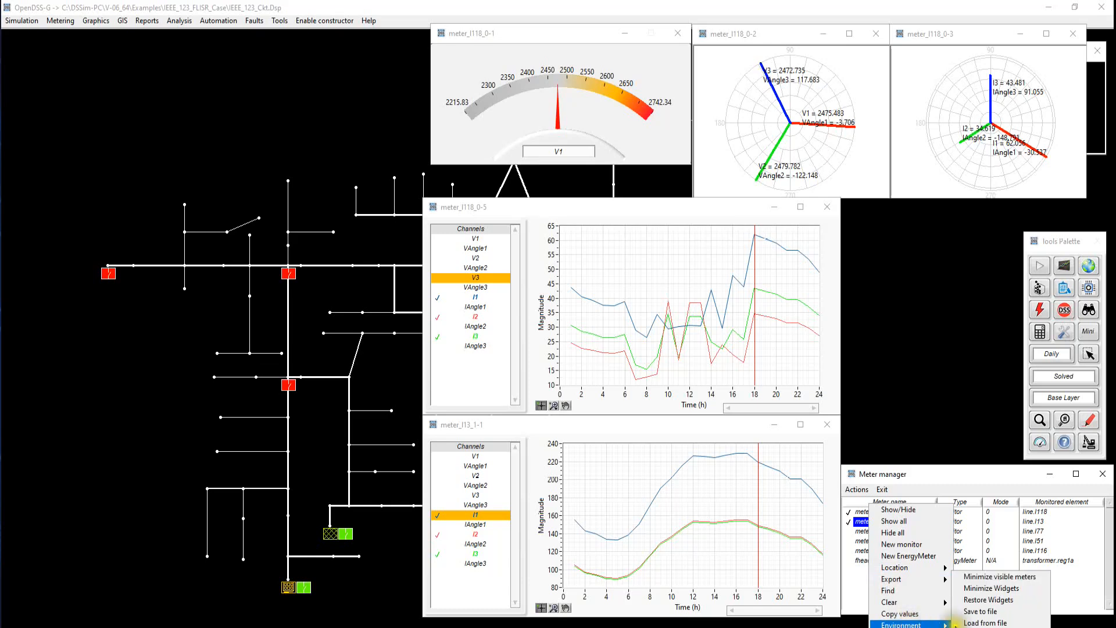
{"action": "left_click", "coordinate": [997, 579]}
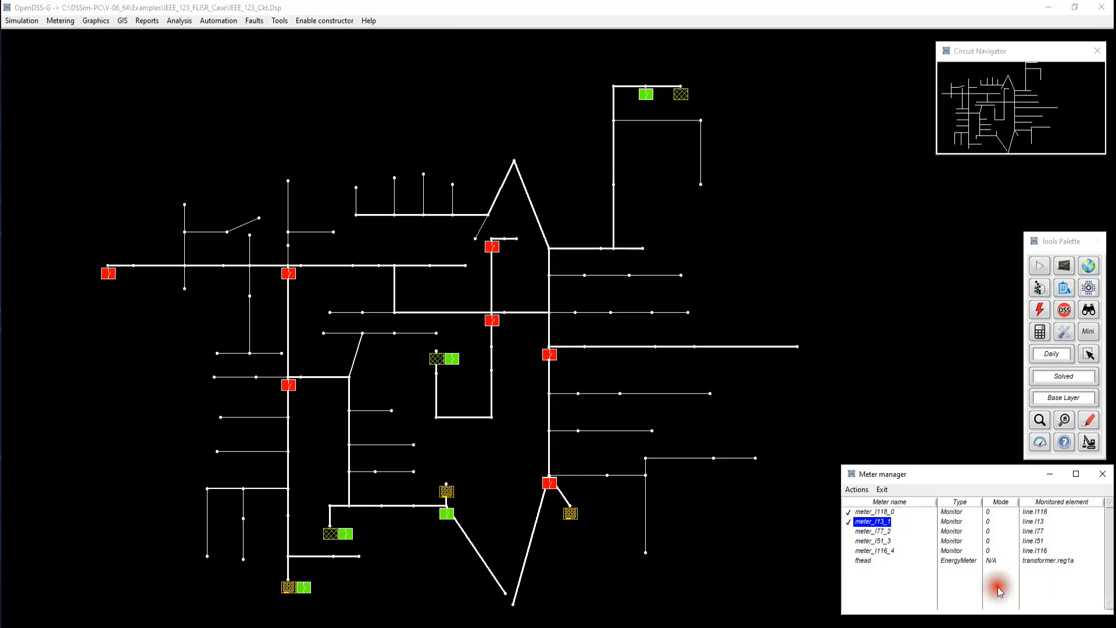
{"action": "right_click", "coordinate": [864, 602]}
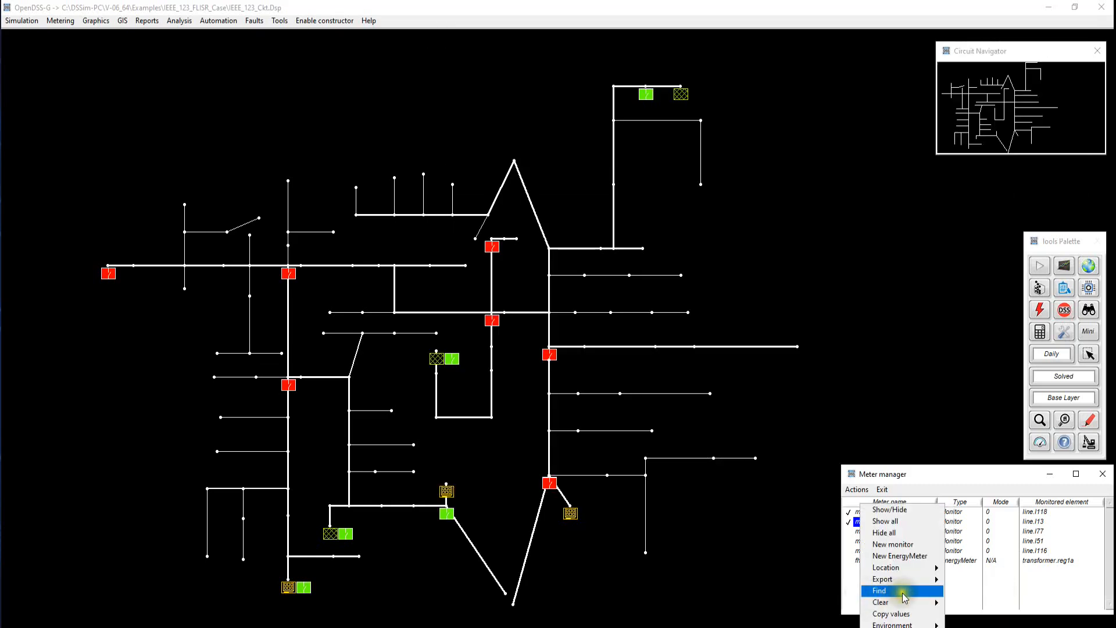
{"action": "mouse_move", "coordinate": [932, 624]}
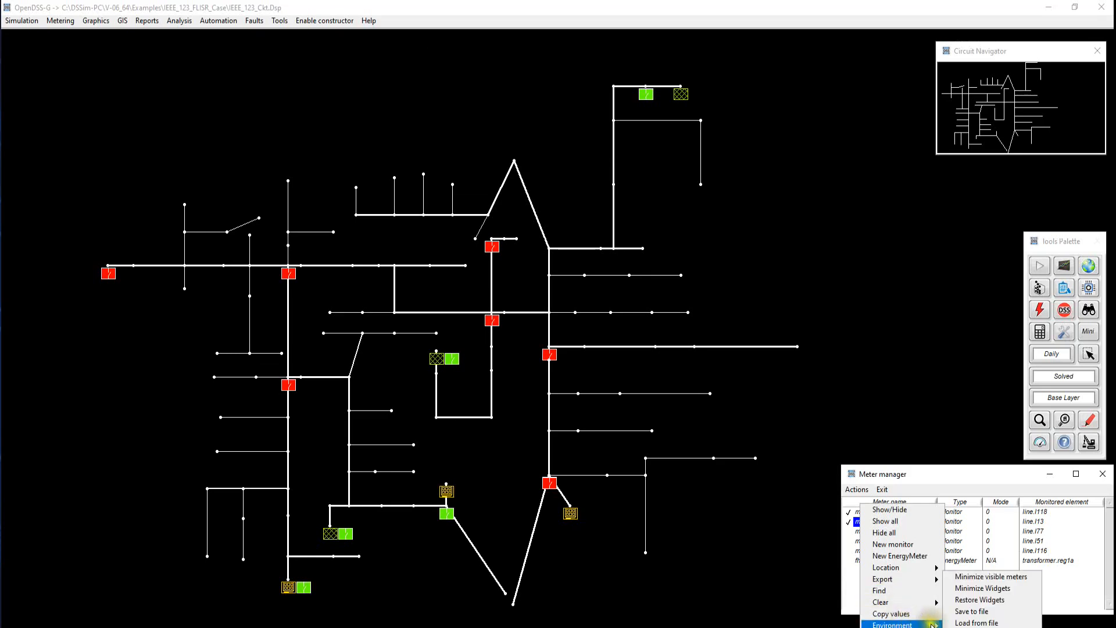
{"action": "left_click", "coordinate": [987, 601]}
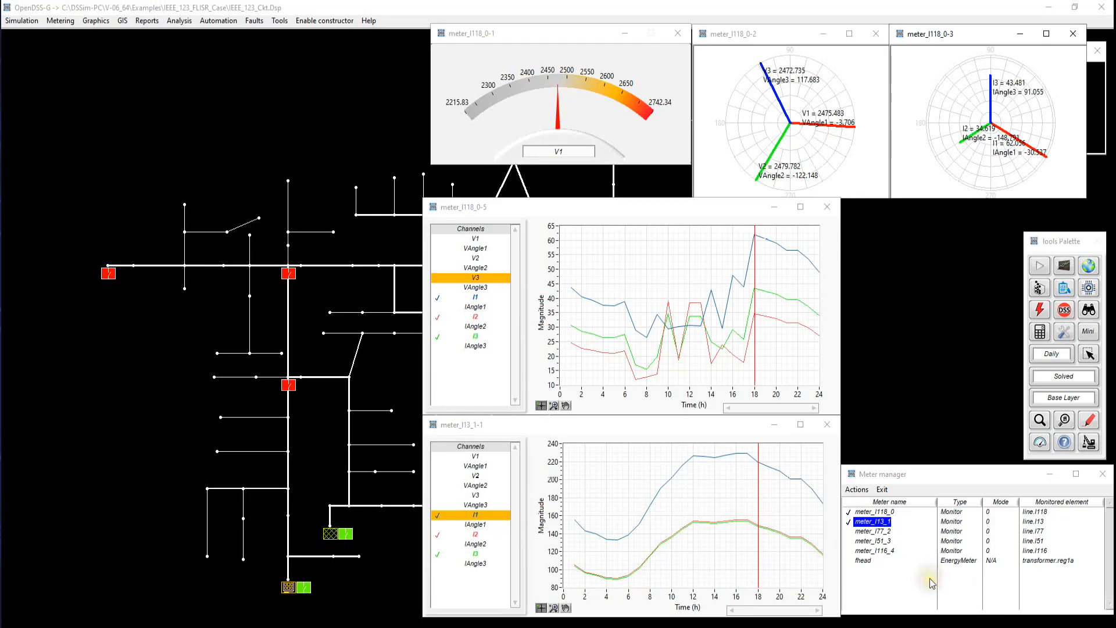
Step: Bring back the minimized readings windows of meter_l13_1 and meter_l118_0
{"action": "left_click", "coordinate": [637, 626]}
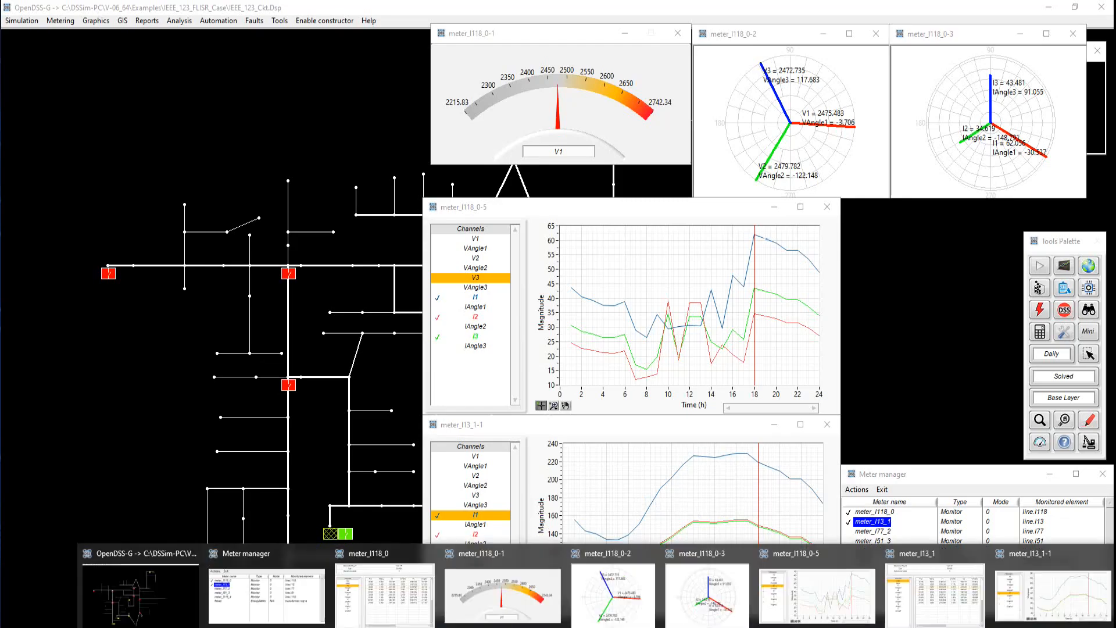
{"action": "left_click", "coordinate": [905, 605]}
{"action": "left_click", "coordinate": [637, 627]}
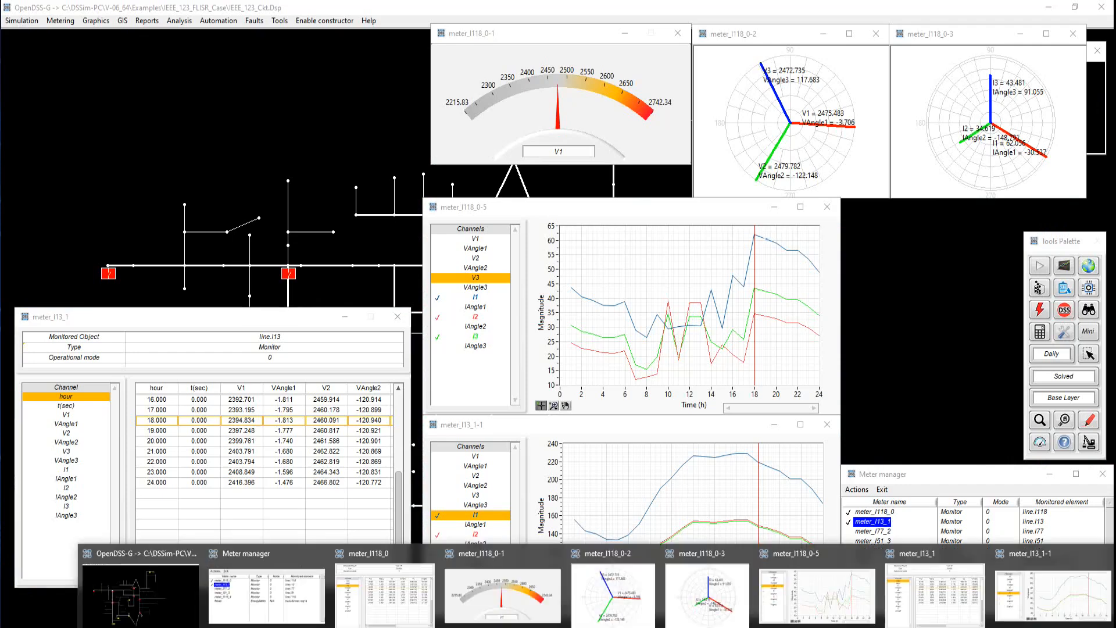
{"action": "left_click", "coordinate": [427, 598]}
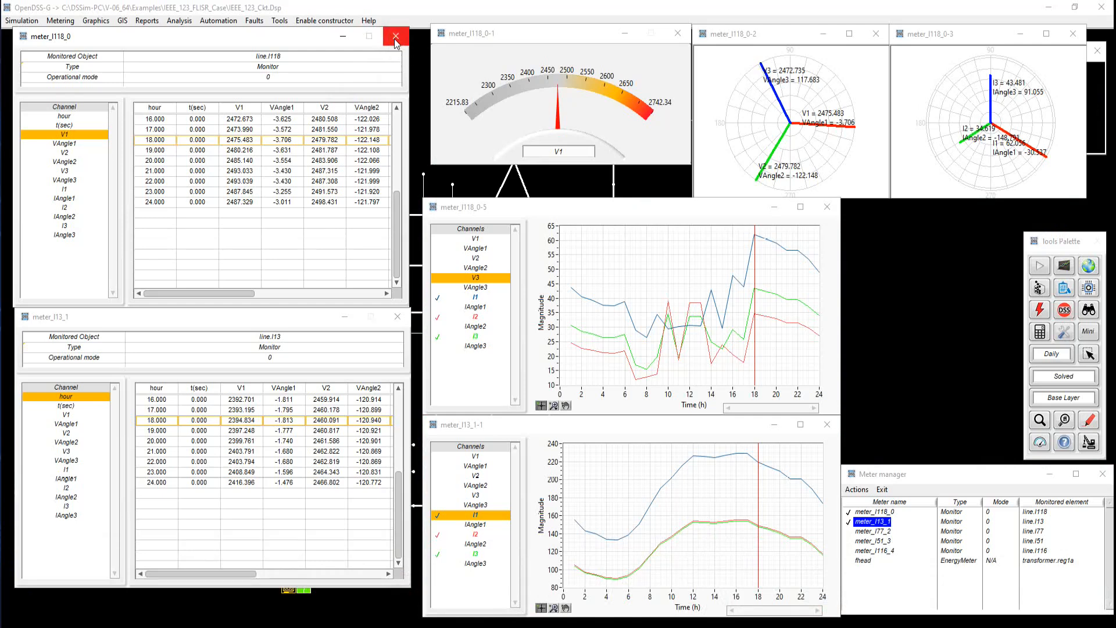
Step: Close the meter_l13_1 QSTS widget and save the meter_l118_0 widgets to the Downloads folder as myWidgets
{"action": "left_click", "coordinate": [827, 424]}
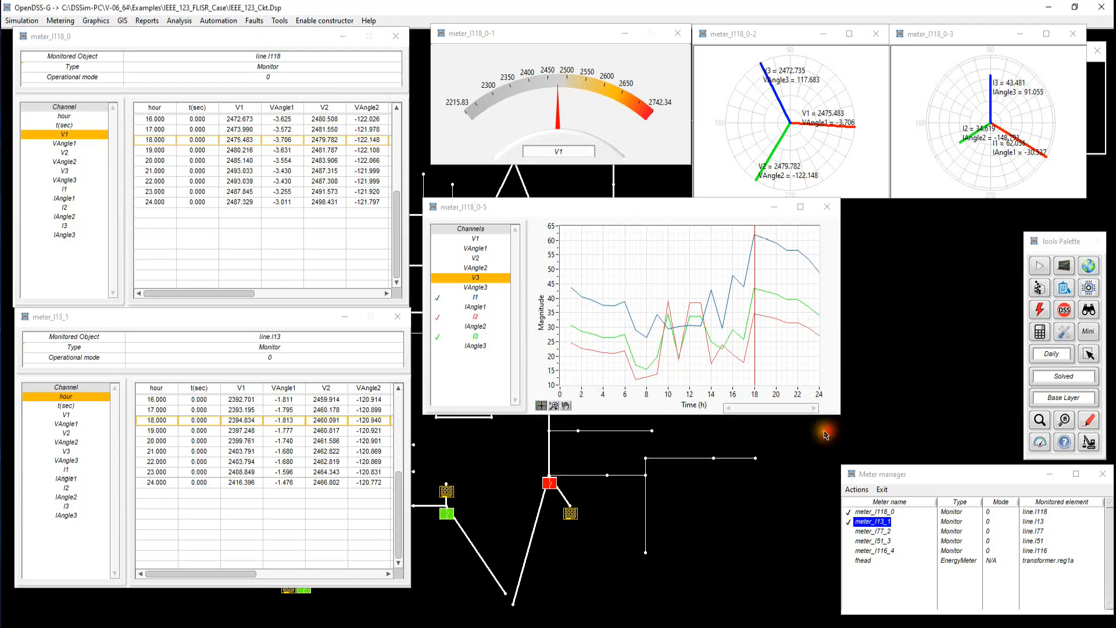
{"action": "right_click", "coordinate": [272, 152]}
{"action": "mouse_move", "coordinate": [314, 181]}
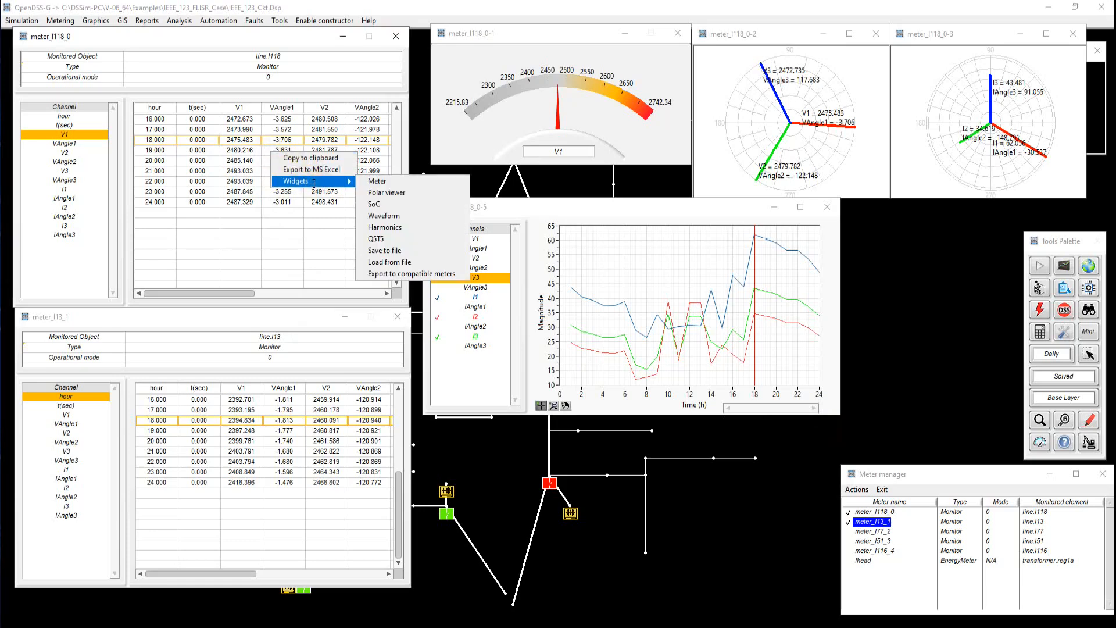
{"action": "left_click", "coordinate": [404, 251]}
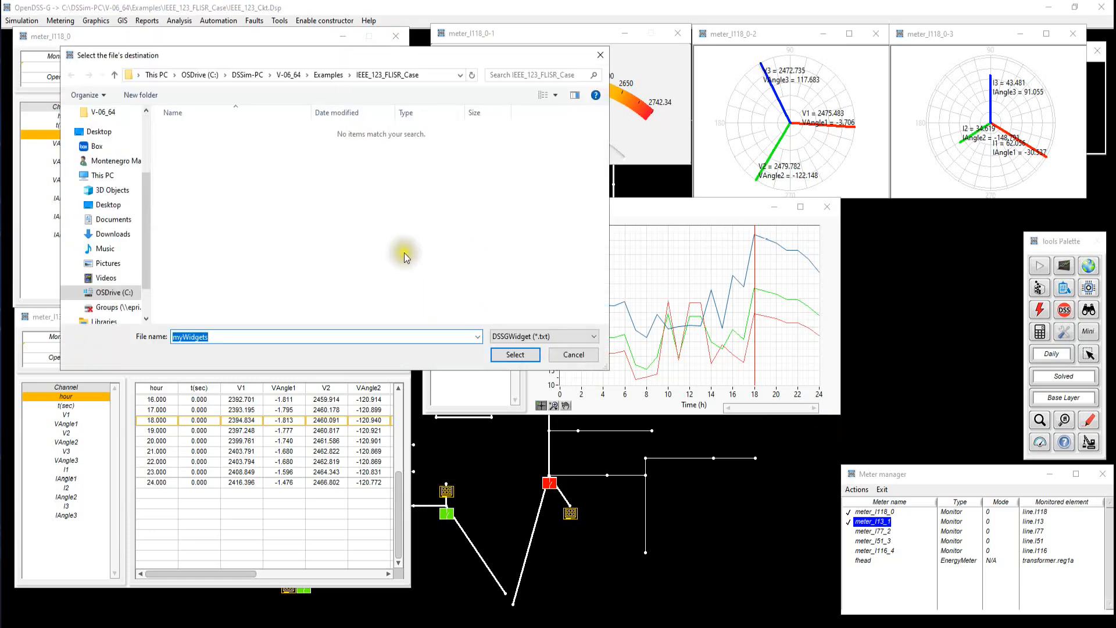
{"action": "left_click", "coordinate": [112, 234]}
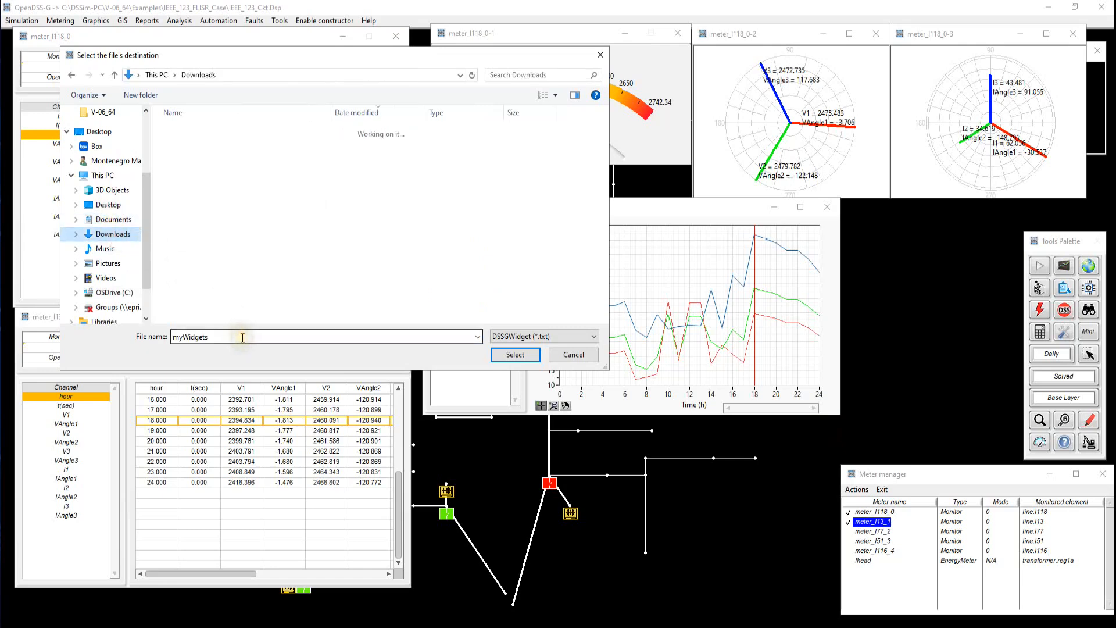
{"action": "left_click", "coordinate": [515, 354]}
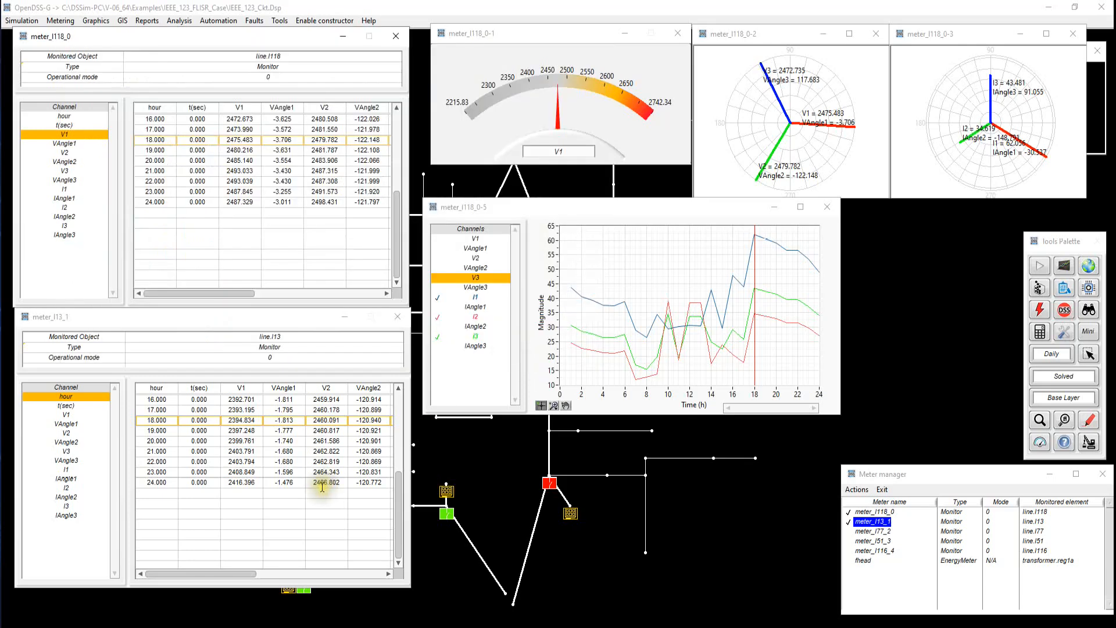
Step: Load the saved widget set myWidgets.txt from the Downloads folder into meter_l13_1
{"action": "right_click", "coordinate": [296, 417]}
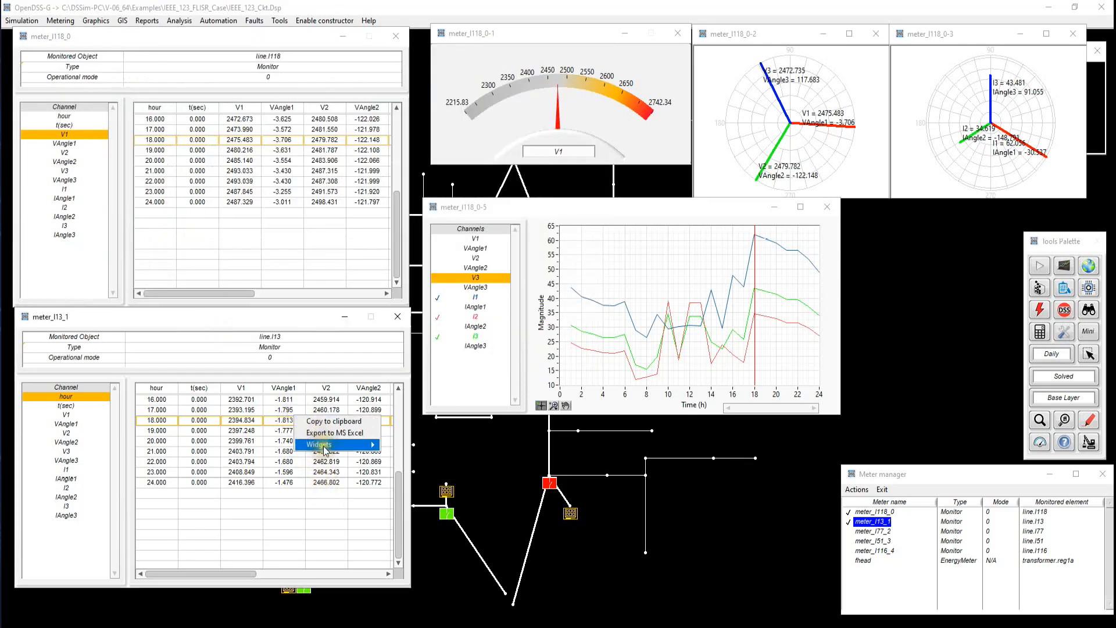
{"action": "mouse_move", "coordinate": [378, 449]}
{"action": "left_click", "coordinate": [406, 525]}
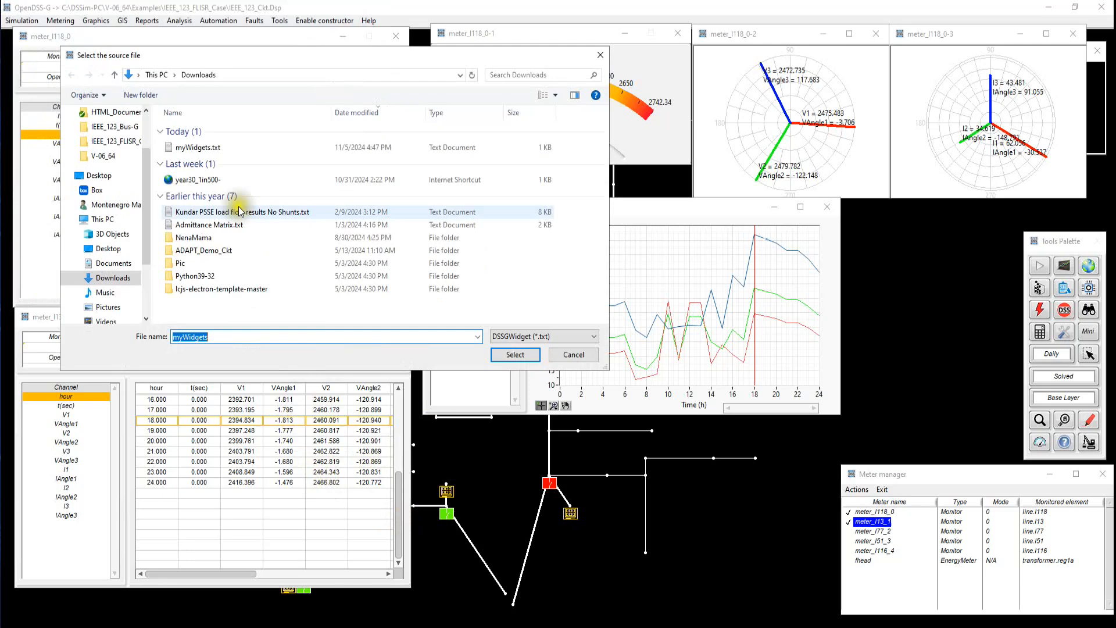
{"action": "double_click", "coordinate": [198, 147]}
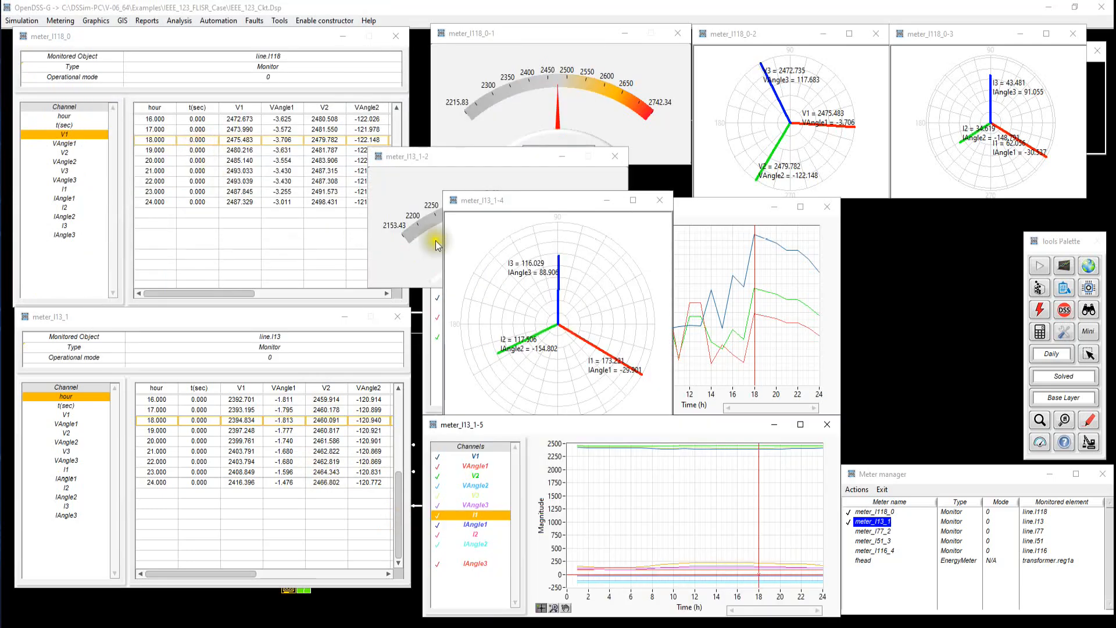
Step: Move the two meter_l13_1 polar viewers below those of meter_l118_0, shrink the voltage viewer and align the widgets
{"action": "left_click_drag", "start_coordinate": [538, 200], "coordinate": [940, 212]}
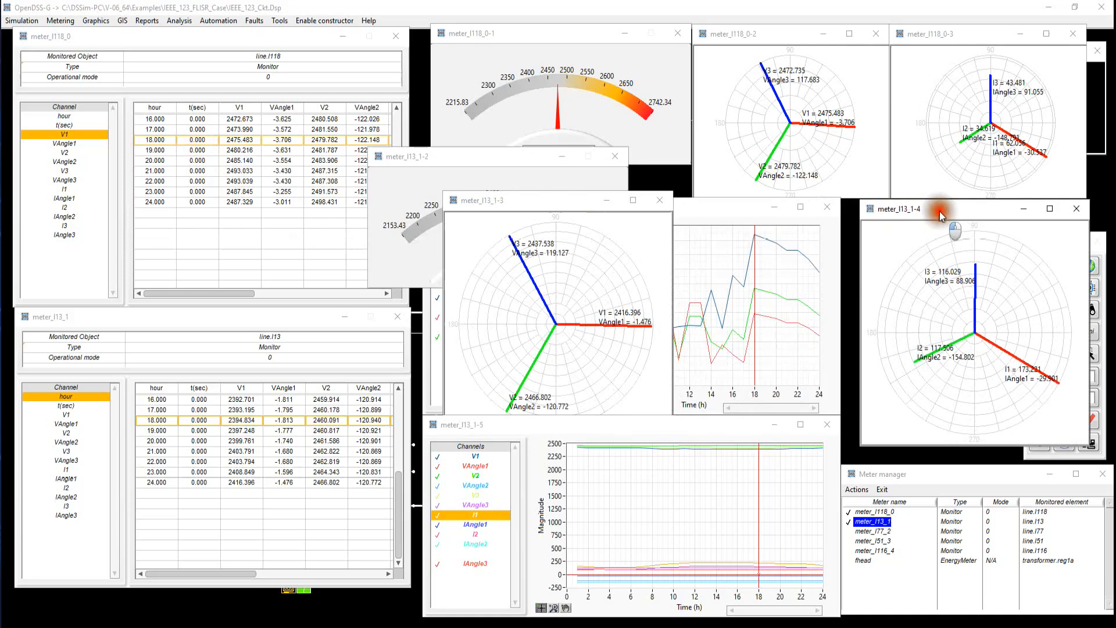
{"action": "left_click_drag", "start_coordinate": [539, 205], "coordinate": [786, 210]}
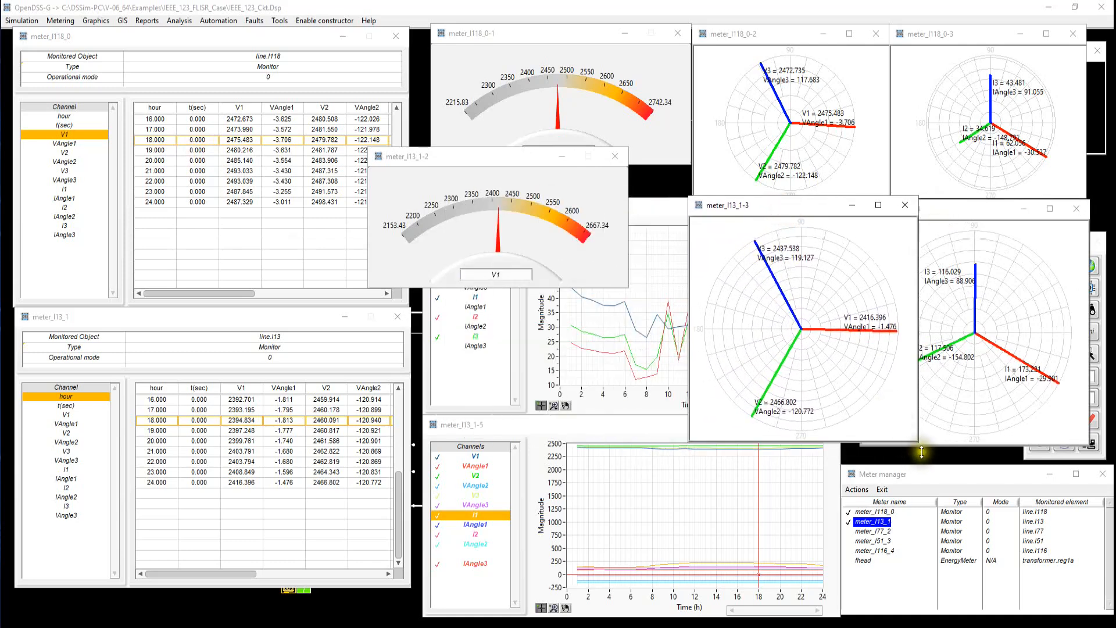
{"action": "left_click_drag", "start_coordinate": [922, 446], "coordinate": [837, 354]}
{"action": "right_click", "coordinate": [773, 267]}
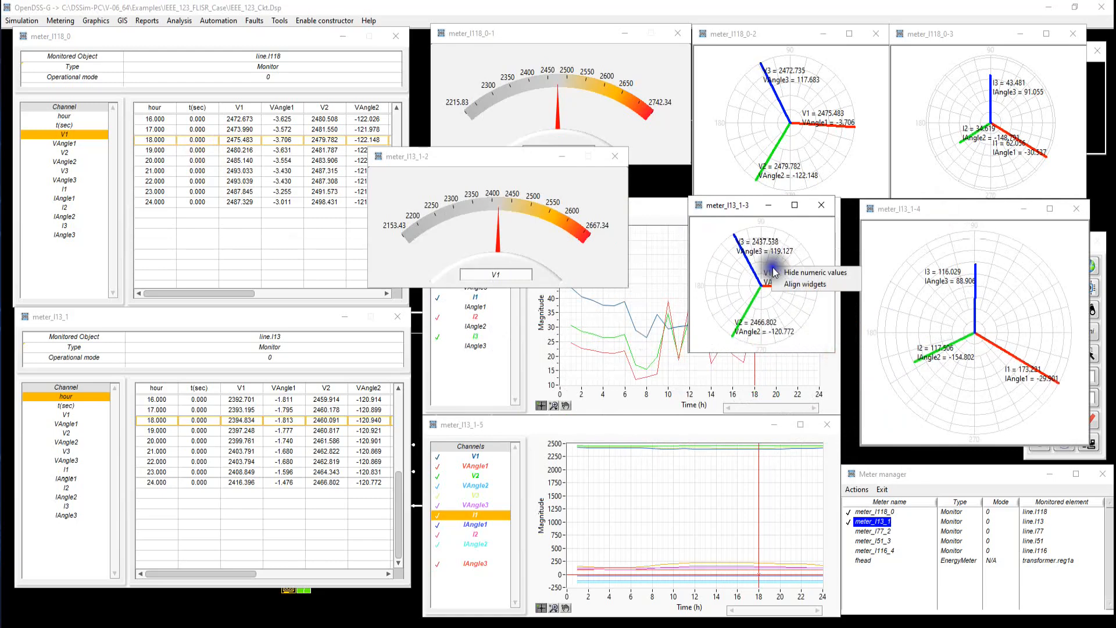
{"action": "left_click", "coordinate": [814, 284]}
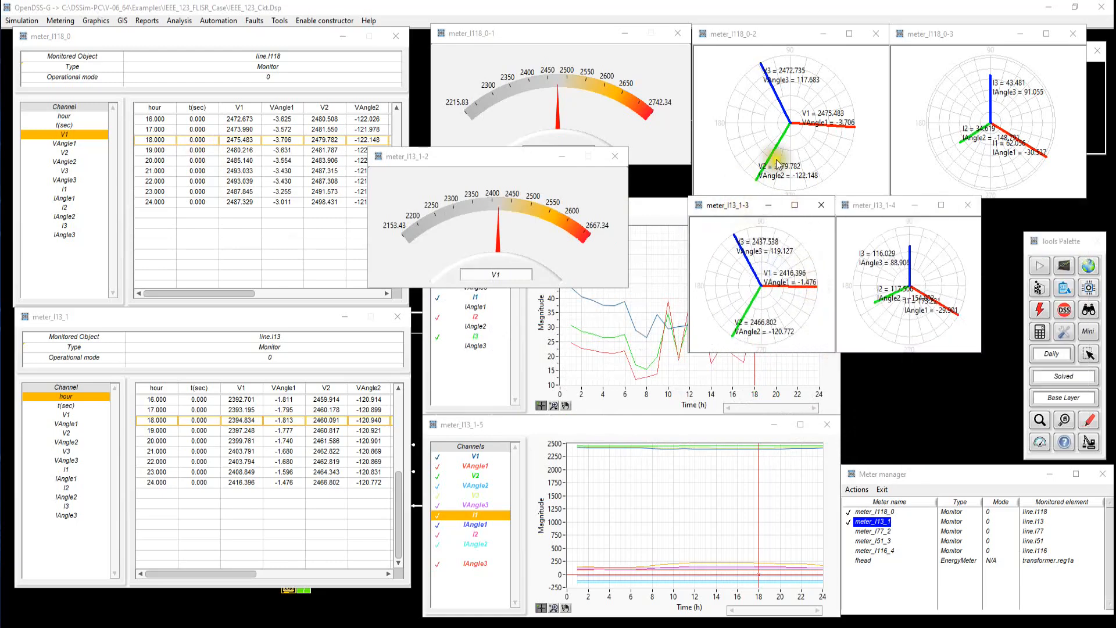
{"action": "left_click_drag", "start_coordinate": [889, 197], "coordinate": [834, 164]}
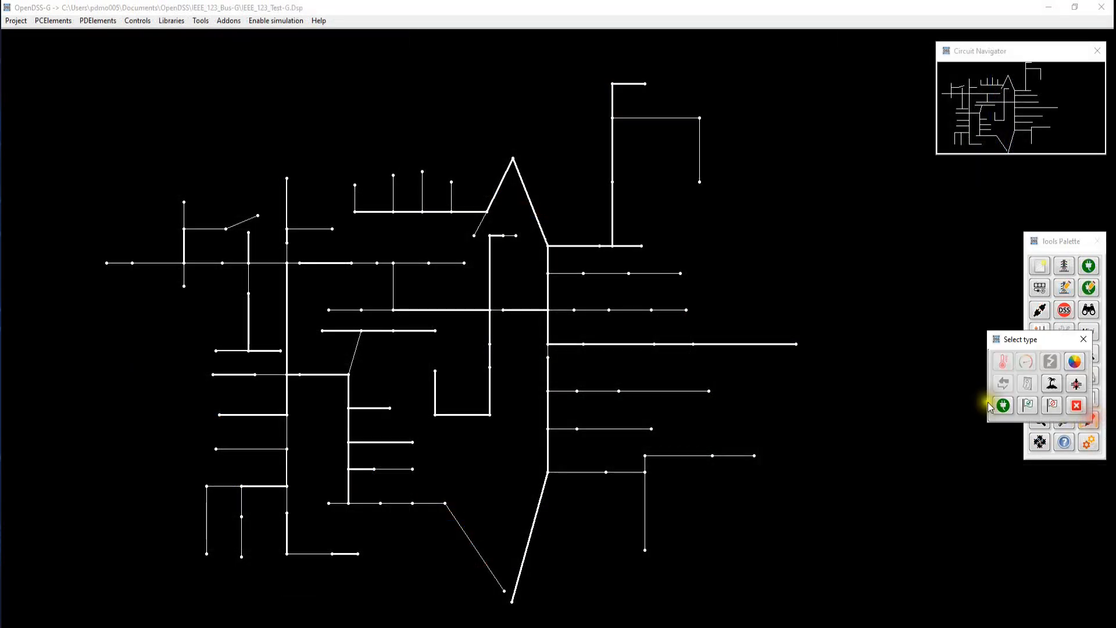
Step: Clear the displayed element types and show only the VSource elements on the circuit
{"action": "left_click", "coordinate": [1007, 412]}
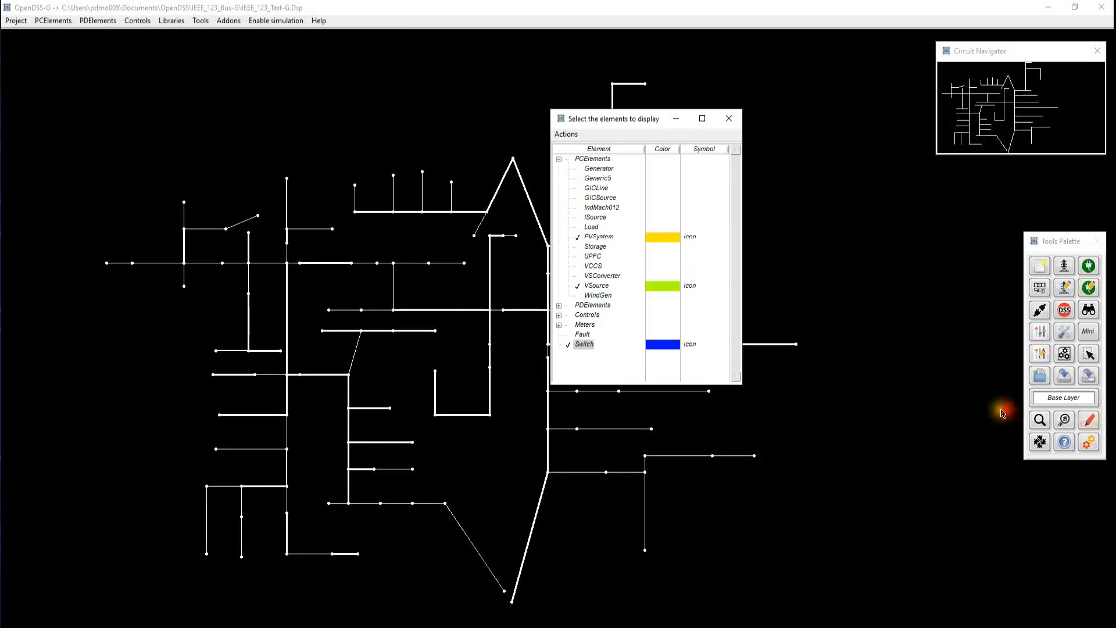
{"action": "left_click", "coordinate": [598, 285]}
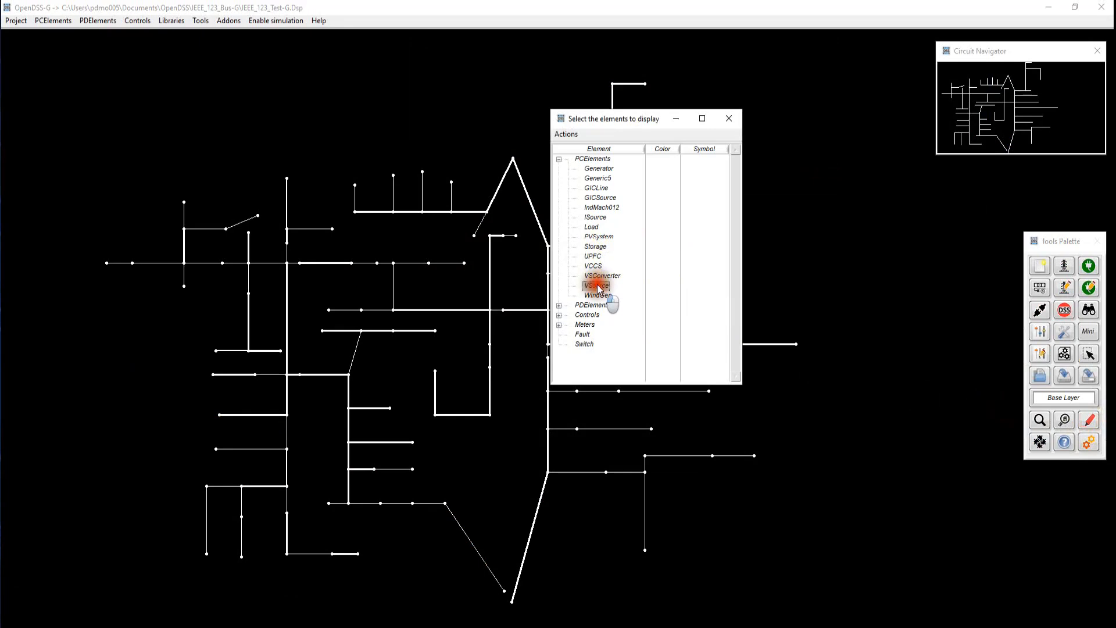
{"action": "left_click", "coordinate": [728, 118]}
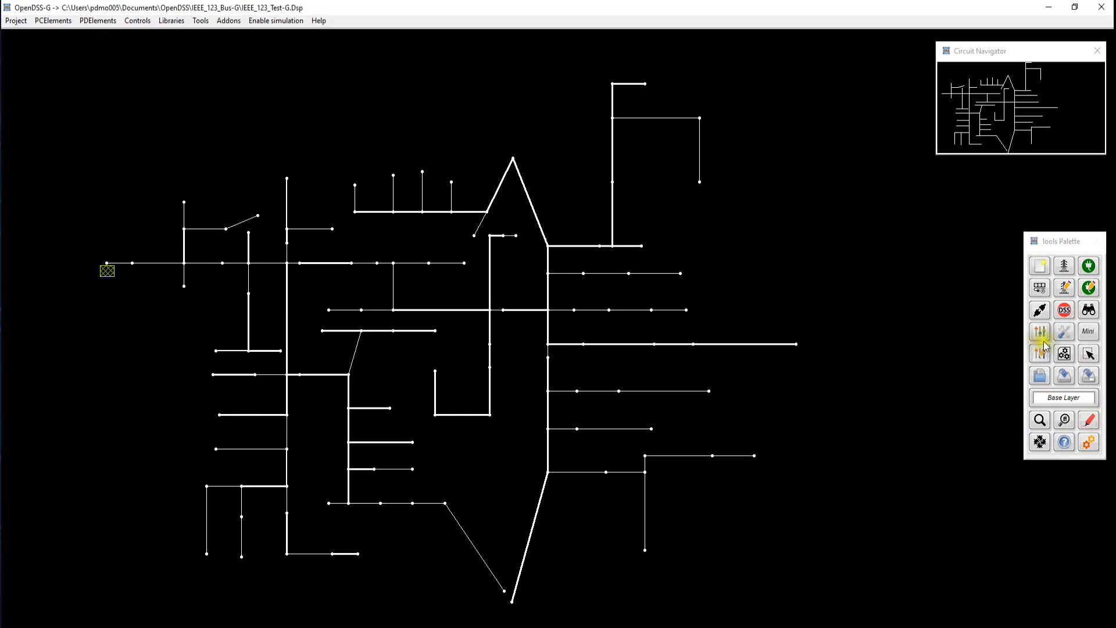
Step: Open the OpenDSS console beside the circuit view, recentre the diagram and move the tools palette over the console
{"action": "left_click", "coordinate": [1065, 310]}
{"action": "left_click", "coordinate": [456, 128]}
{"action": "right_click", "coordinate": [692, 363]}
{"action": "left_click", "coordinate": [722, 400]}
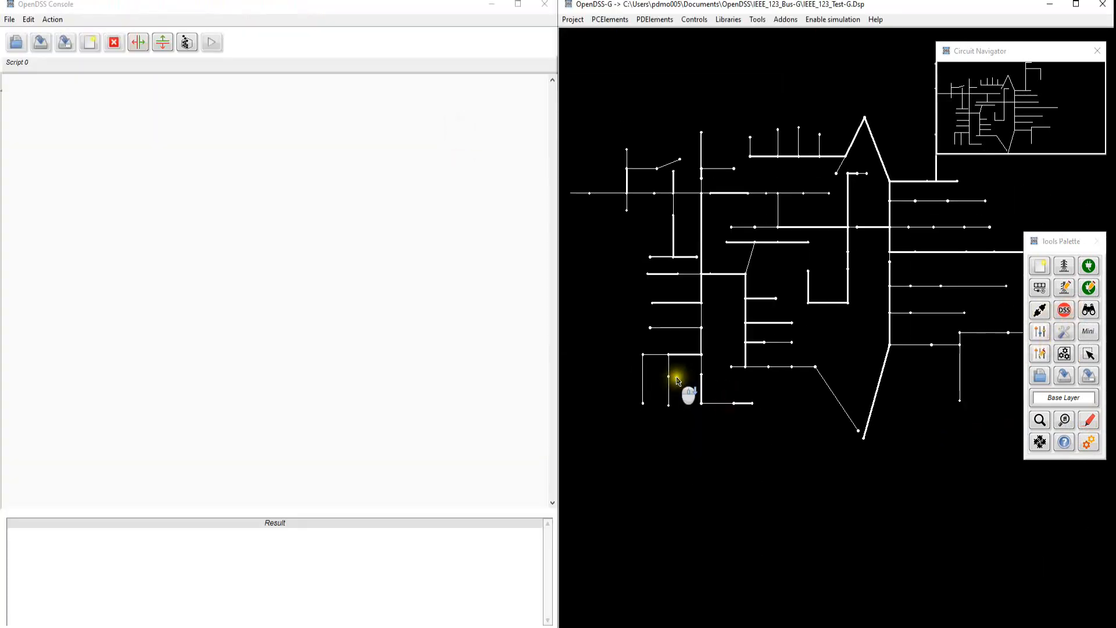
{"action": "left_click_drag", "start_coordinate": [839, 332], "coordinate": [865, 473]}
{"action": "left_click_drag", "start_coordinate": [1065, 241], "coordinate": [505, 293]}
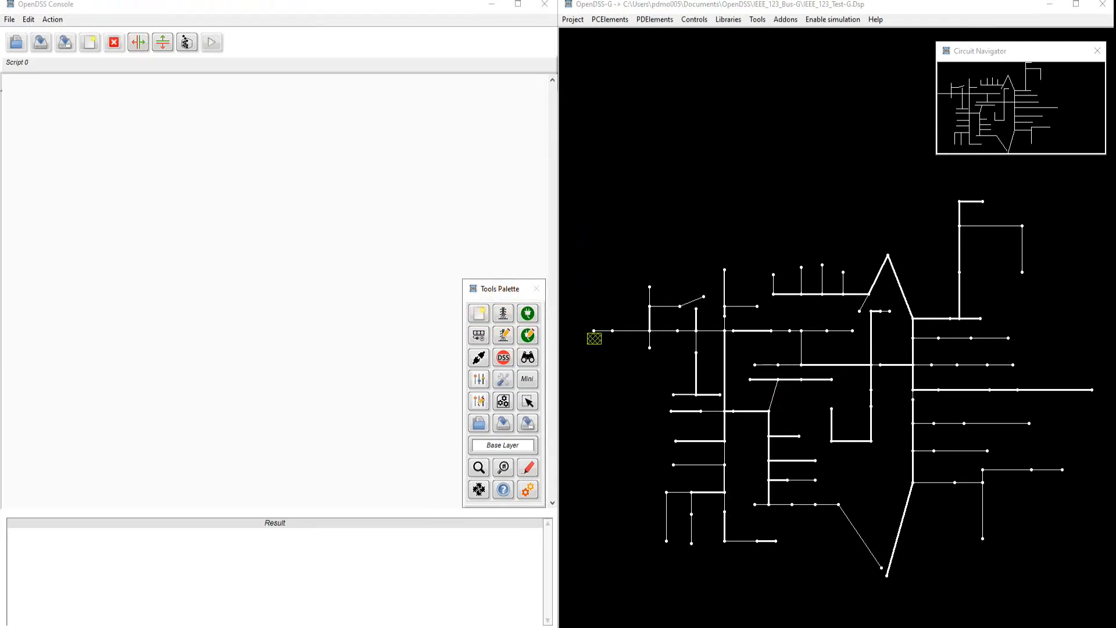
Step: Paste the microgrid dynamics script into the console and comment out its New EnergyMeter.Feeder Line.L115 line
{"action": "left_click", "coordinate": [312, 152]}
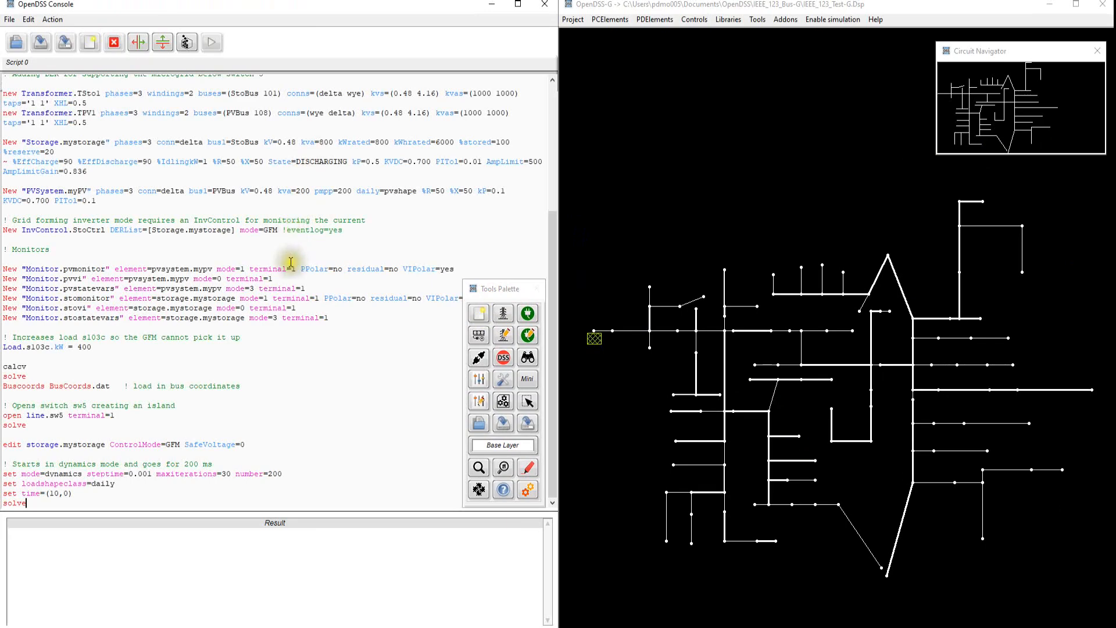
{"action": "scroll", "coordinate": [280, 250], "scroll_direction": "up", "scroll_amount": 6}
{"action": "left_click", "coordinate": [3, 236]}
{"action": "type", "text": "!"}
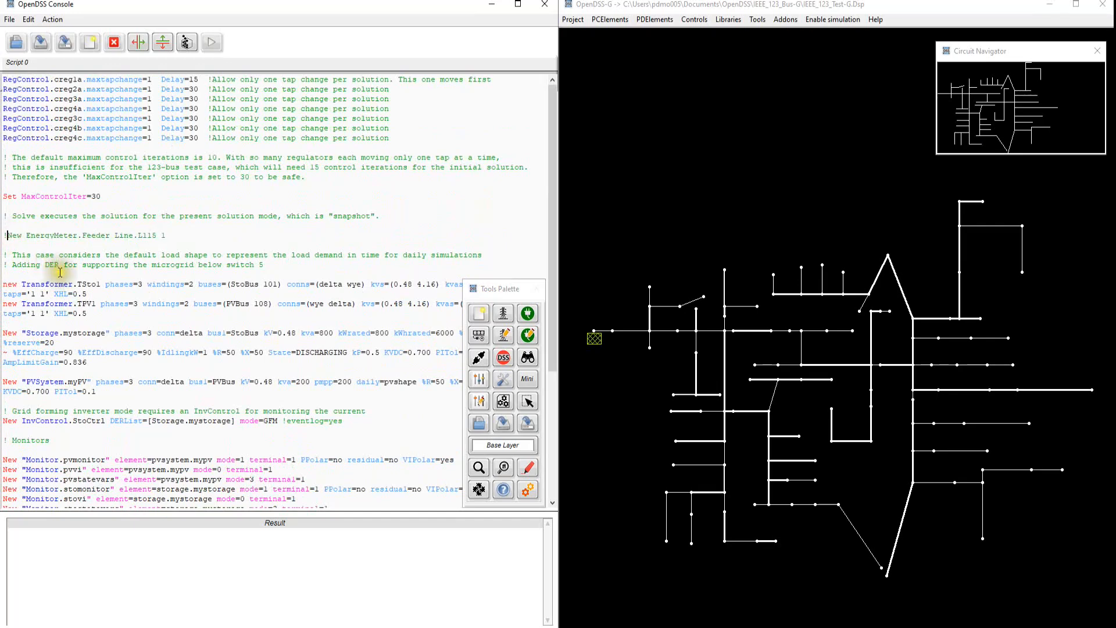
Step: Remove daily=pvshape from the PVSystem.myPV definition and comment out the Load.s103c.kW = 400 line
{"action": "scroll", "coordinate": [51, 263], "scroll_direction": "down", "scroll_amount": 4}
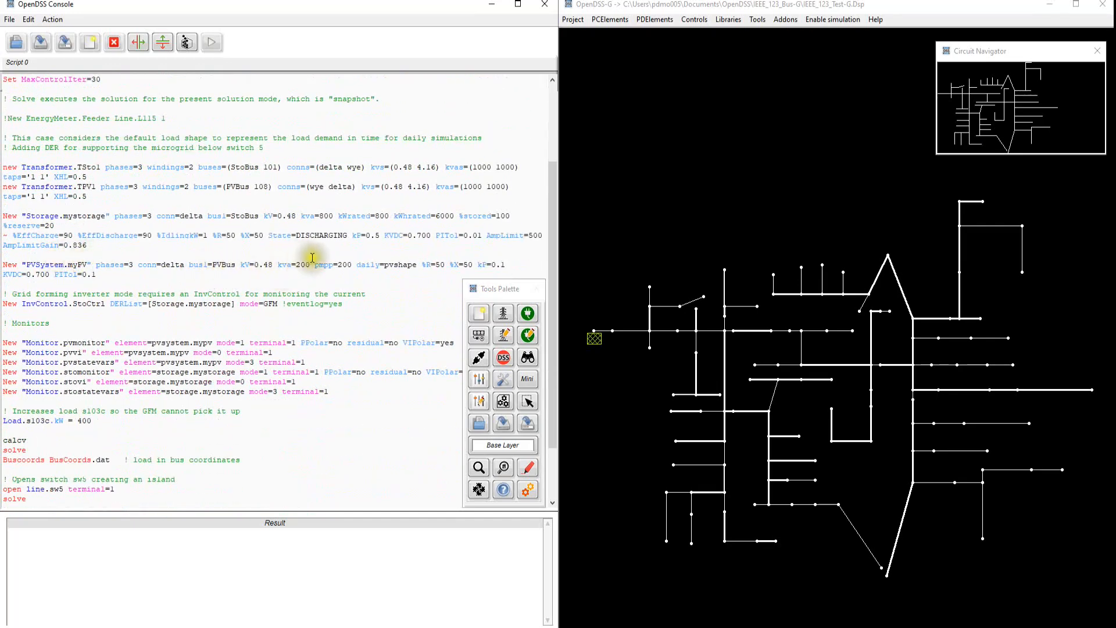
{"action": "left_click_drag", "start_coordinate": [359, 265], "coordinate": [417, 264]}
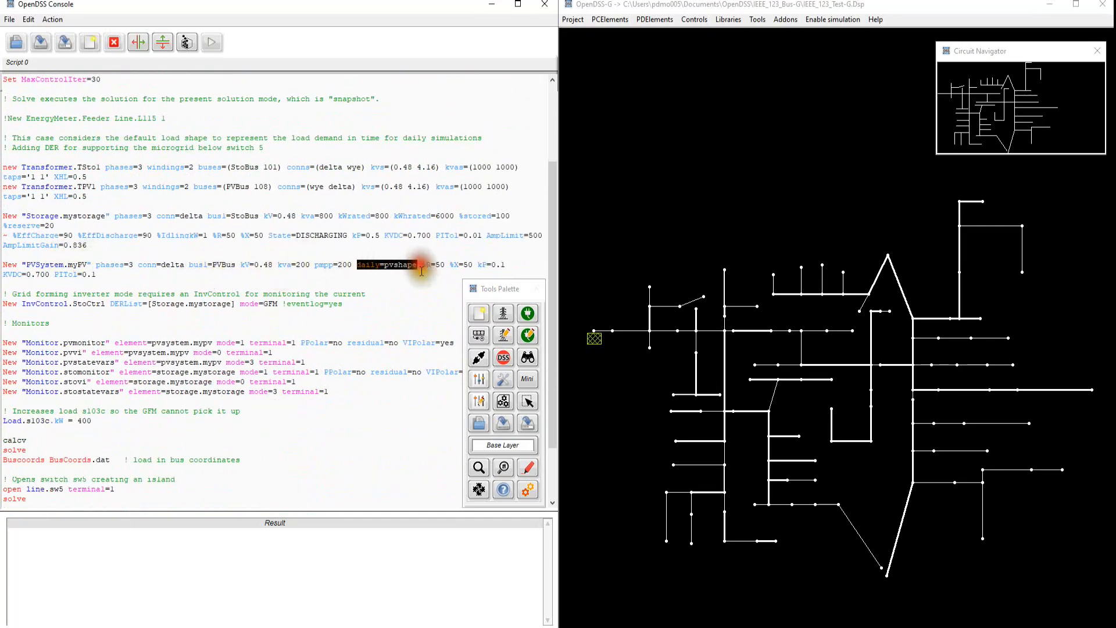
{"action": "key", "text": "Delete"}
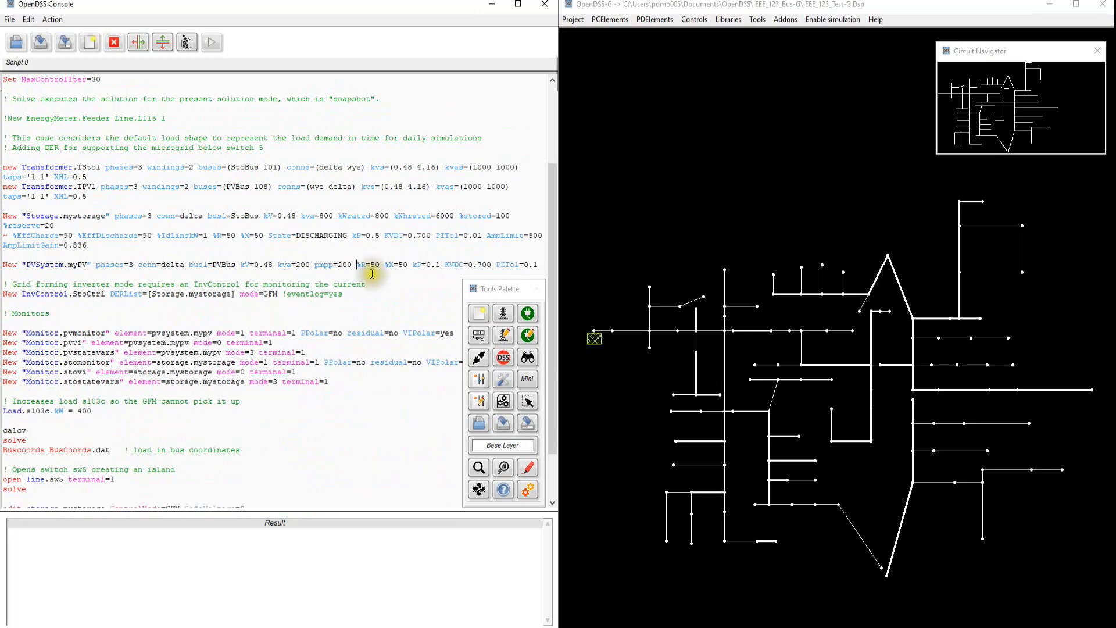
{"action": "left_click", "coordinate": [5, 410]}
{"action": "type", "text": "!"}
Step: Complete the calcv command as calcvoltagebases and comment out the Buscoords BusCoords.dat line
{"action": "left_click", "coordinate": [32, 430]}
{"action": "type", "text": "oltagebases"}
{"action": "key", "text": "Return"}
{"action": "scroll", "coordinate": [149, 431], "scroll_direction": "down", "scroll_amount": 2}
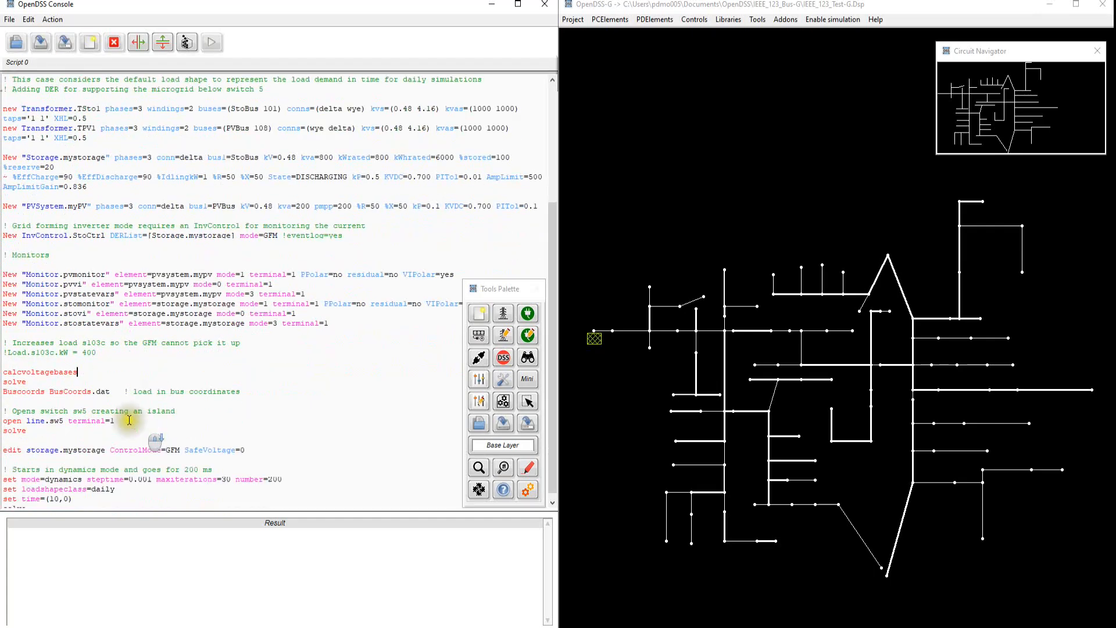
{"action": "left_click", "coordinate": [5, 385]}
{"action": "type", "text": "!"}
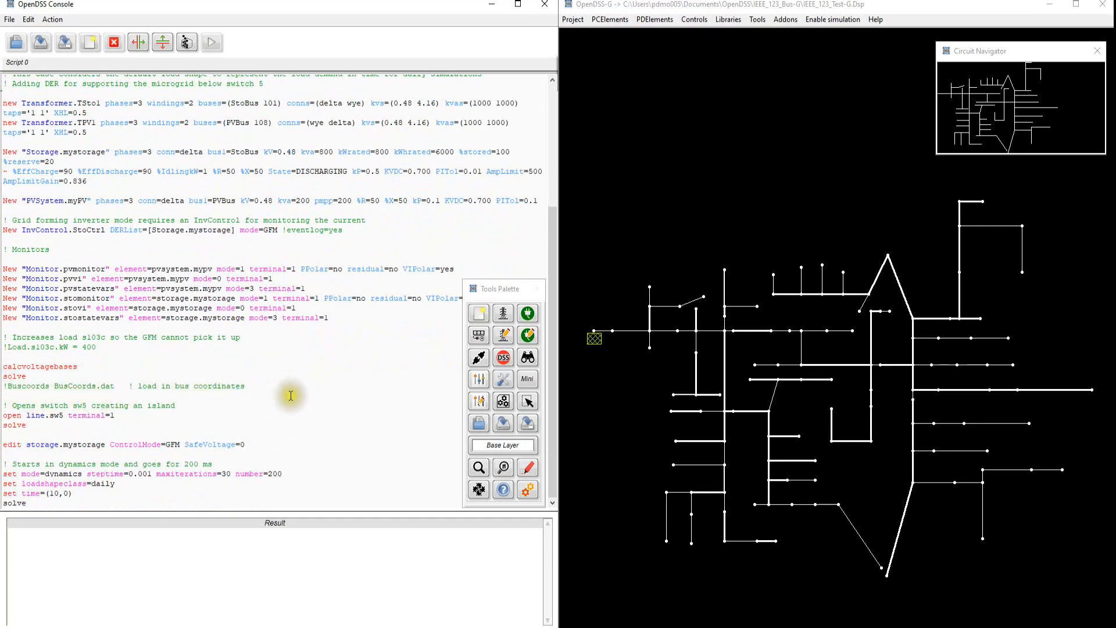
Step: Enable simulation mode and execute the entire console script
{"action": "left_click_drag", "start_coordinate": [293, 397], "coordinate": [290, 401]}
{"action": "left_click", "coordinate": [239, 410]}
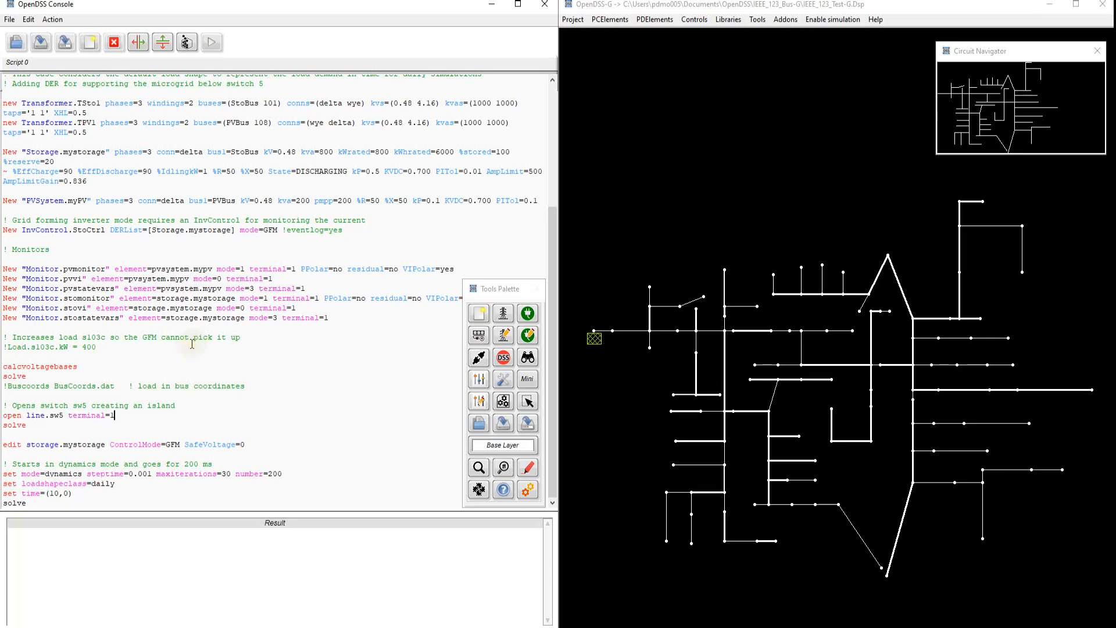
{"action": "scroll", "coordinate": [192, 343], "scroll_direction": "up", "scroll_amount": 1}
{"action": "scroll", "coordinate": [191, 344], "scroll_direction": "up", "scroll_amount": 4}
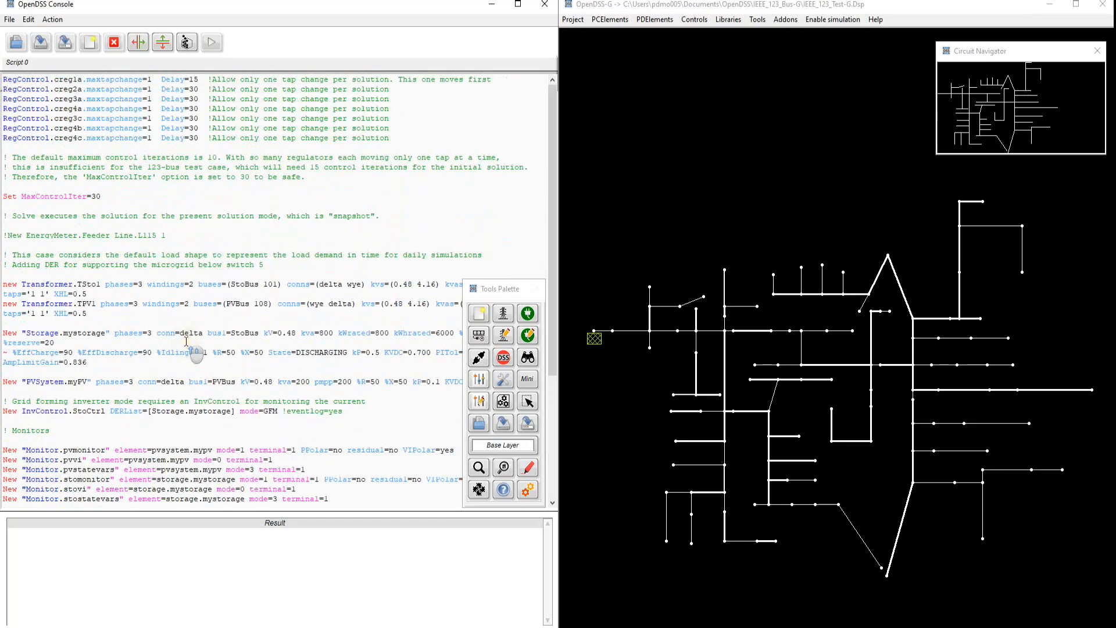
{"action": "left_click", "coordinate": [211, 167]}
{"action": "key", "text": "ctrl+a"}
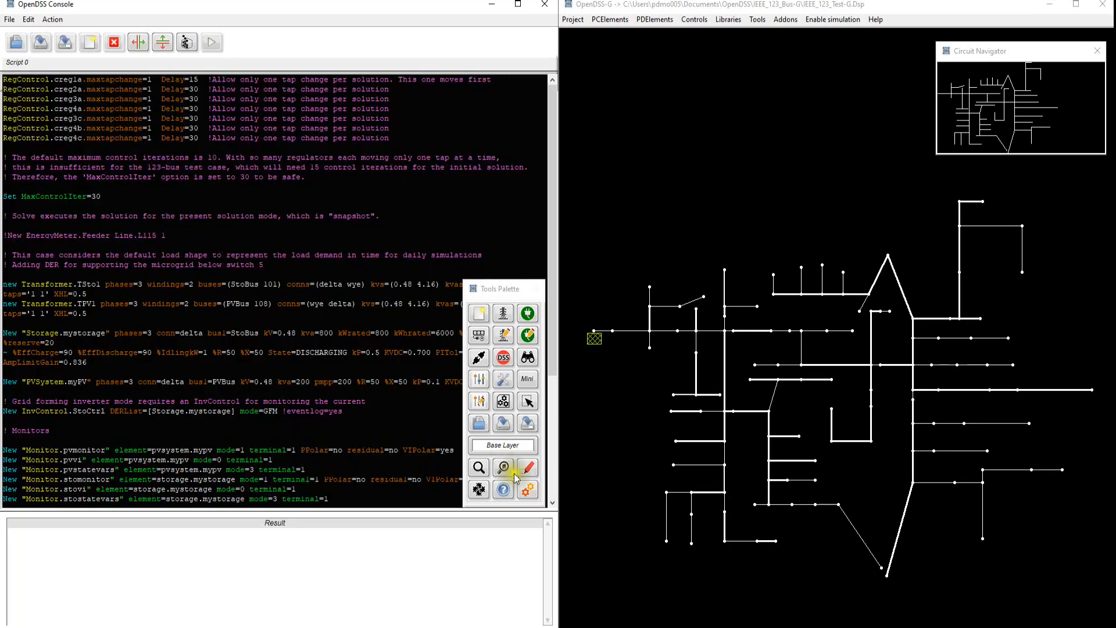
{"action": "left_click", "coordinate": [282, 254]}
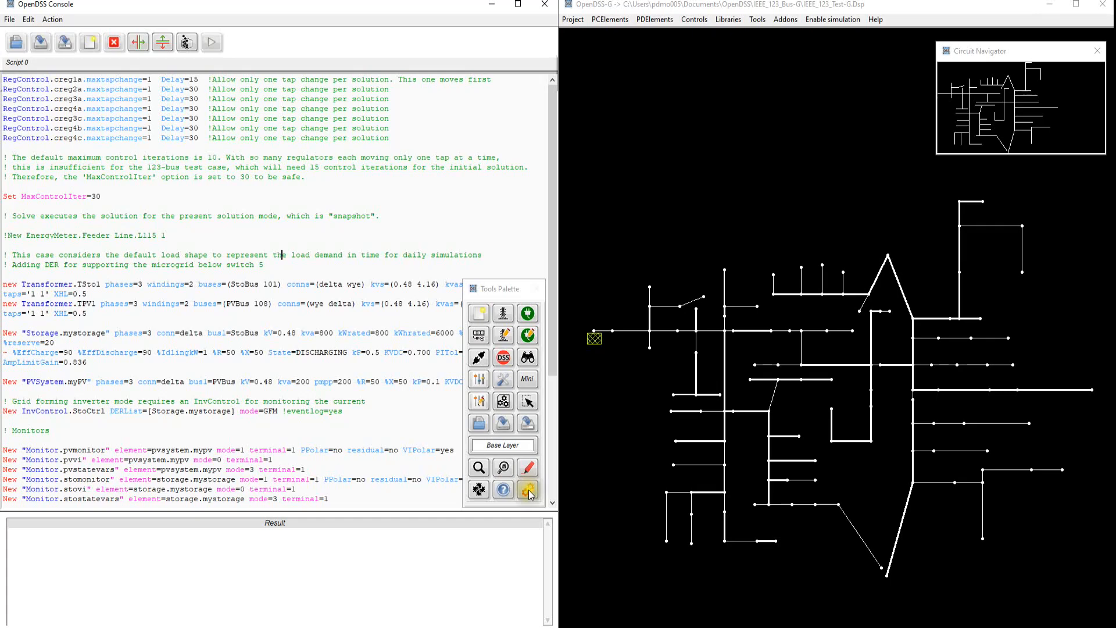
{"action": "left_click", "coordinate": [528, 490]}
{"action": "left_click", "coordinate": [234, 206]}
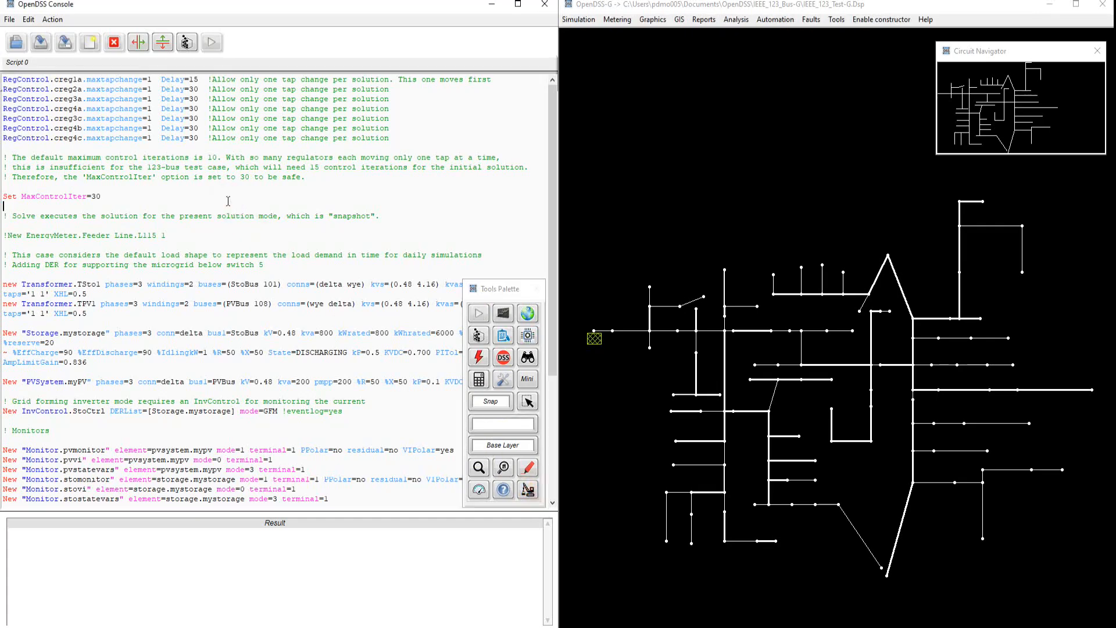
{"action": "key", "text": "ctrl+a"}
{"action": "key", "text": "ctrl+d"}
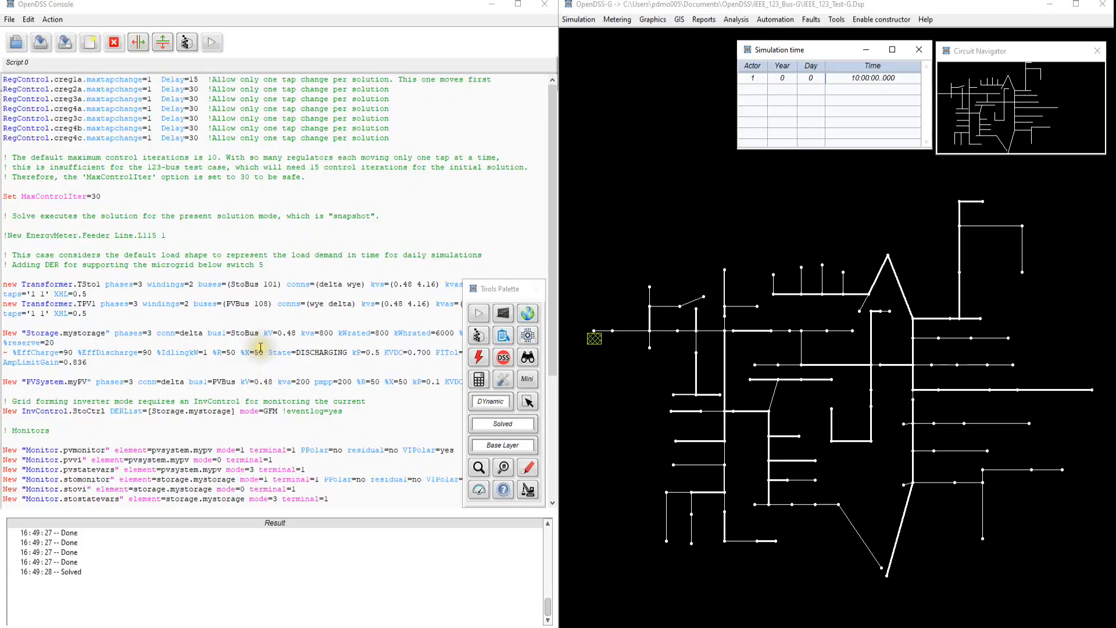
Step: Add the Switch elements to those displayed on the circuit
{"action": "scroll", "coordinate": [260, 347], "scroll_direction": "down", "scroll_amount": 2}
{"action": "scroll", "coordinate": [268, 352], "scroll_direction": "down", "scroll_amount": 1}
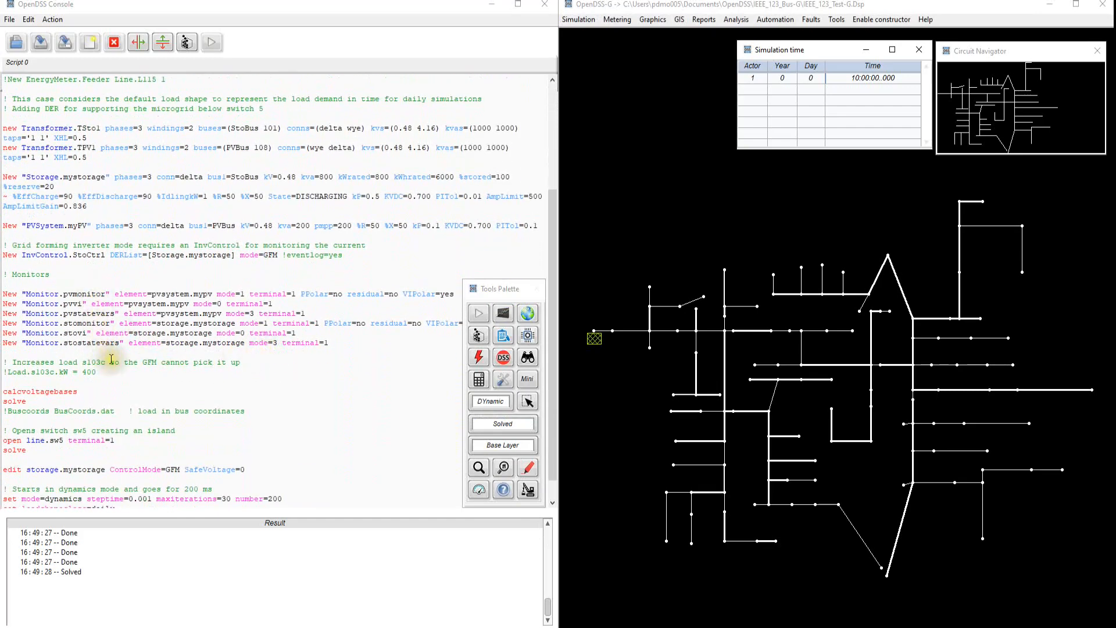
{"action": "scroll", "coordinate": [111, 359], "scroll_direction": "down", "scroll_amount": 1}
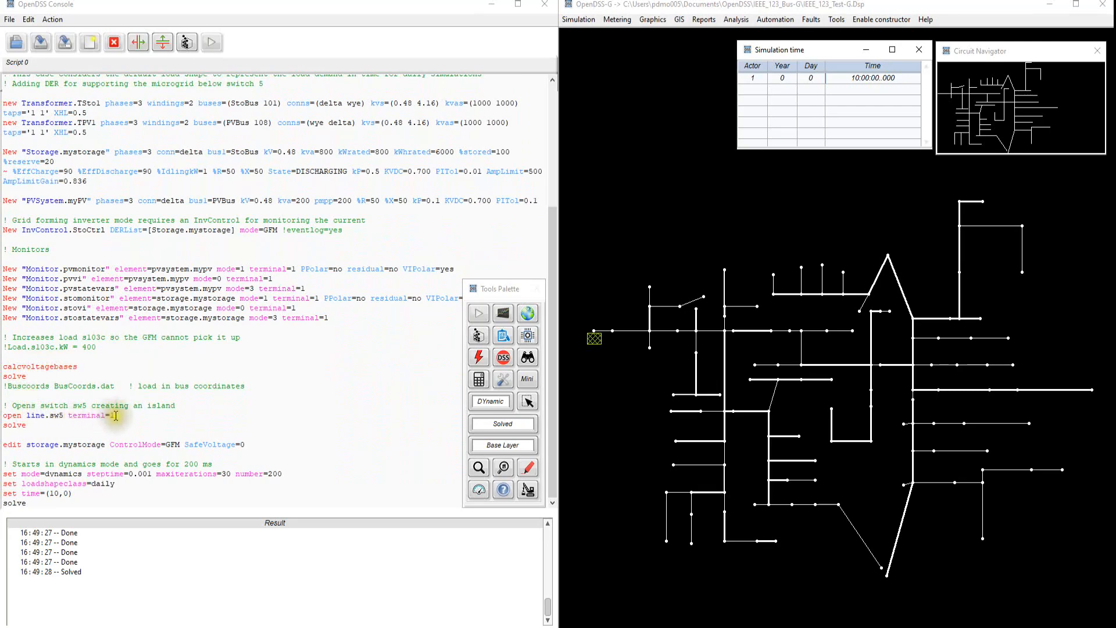
{"action": "left_click", "coordinate": [527, 468]}
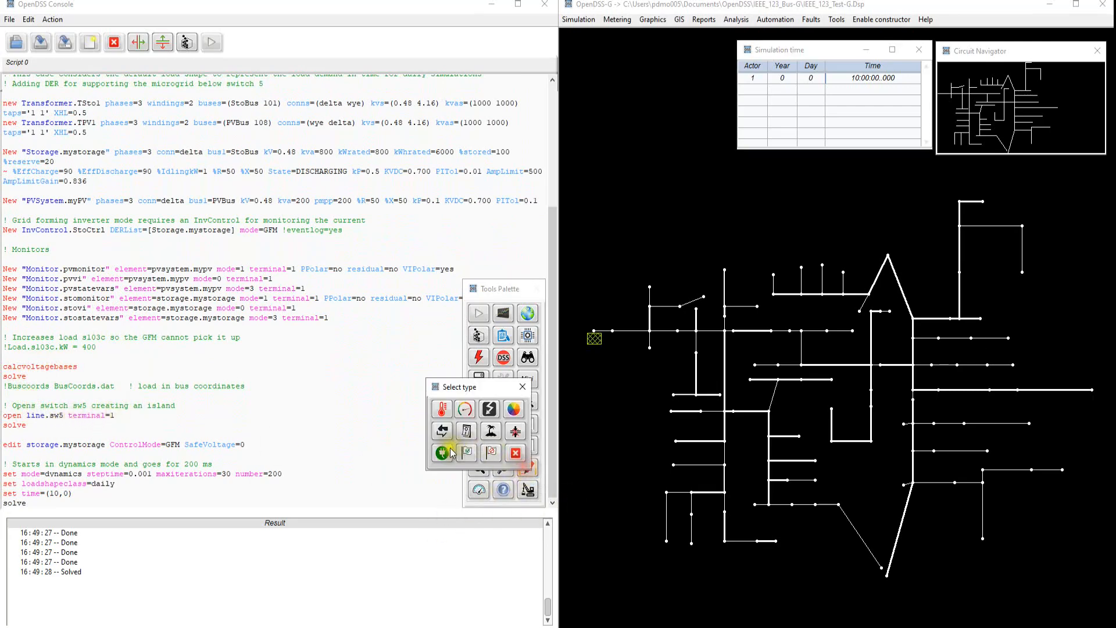
{"action": "left_click", "coordinate": [459, 451]}
{"action": "left_click", "coordinate": [584, 344]}
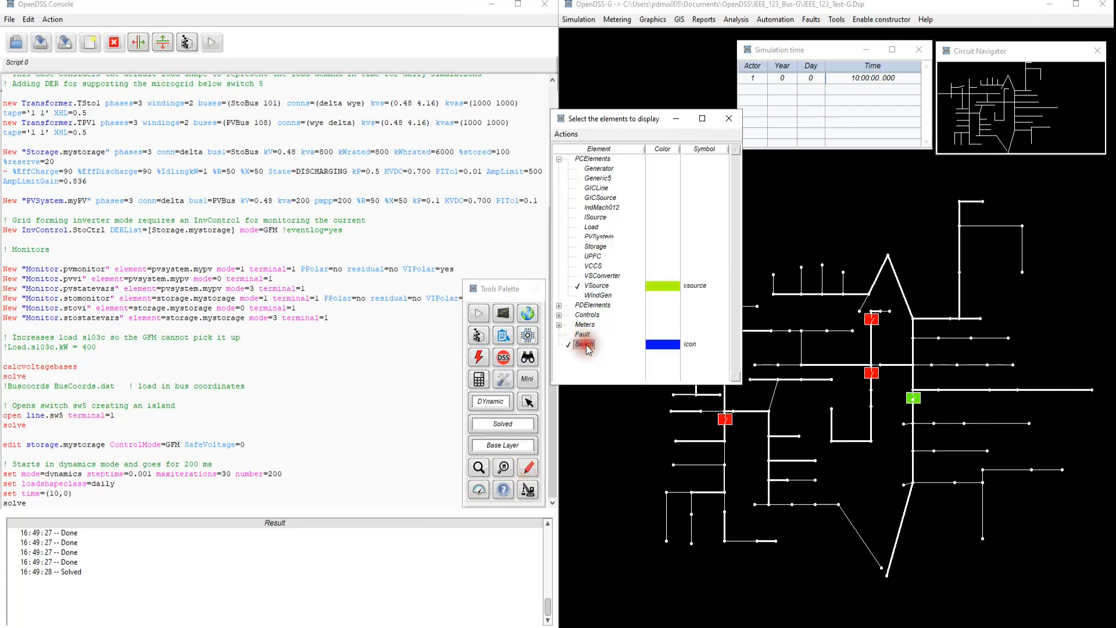
{"action": "left_click", "coordinate": [729, 118]}
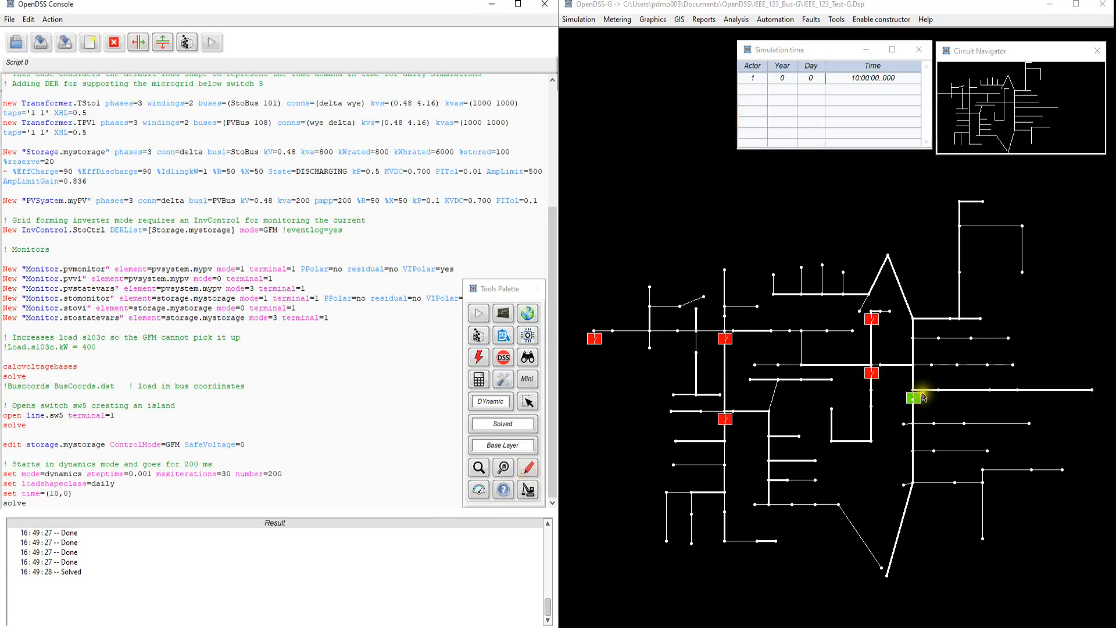
Step: Display the Storage and PVSystem elements on the circuit, leaving Load hidden
{"action": "left_click", "coordinate": [529, 470]}
{"action": "left_click", "coordinate": [445, 453]}
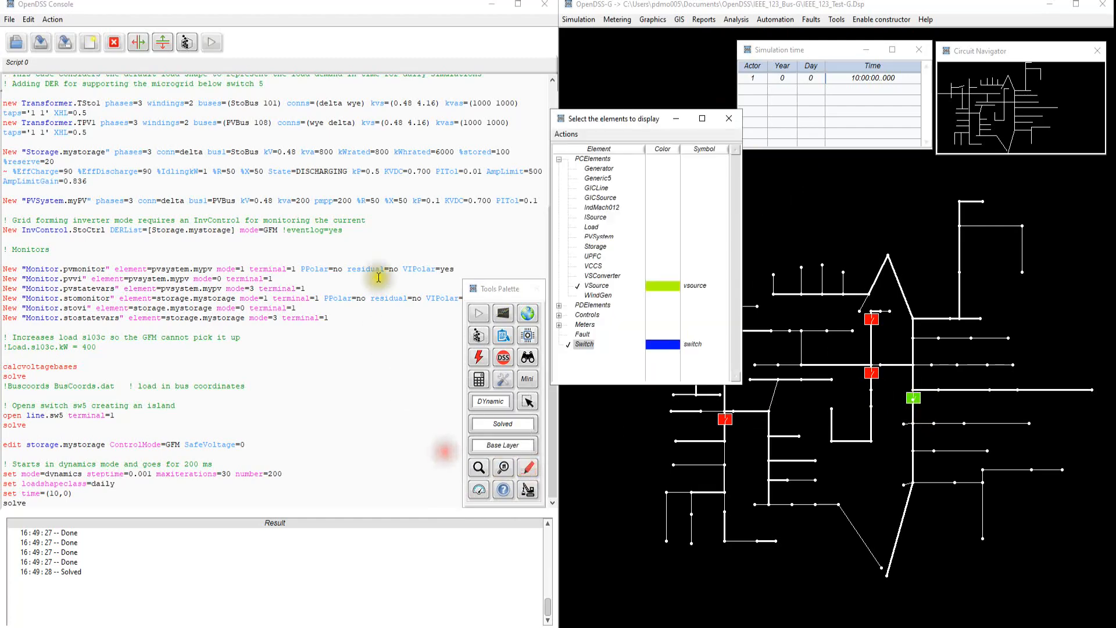
{"action": "left_click", "coordinate": [595, 246]}
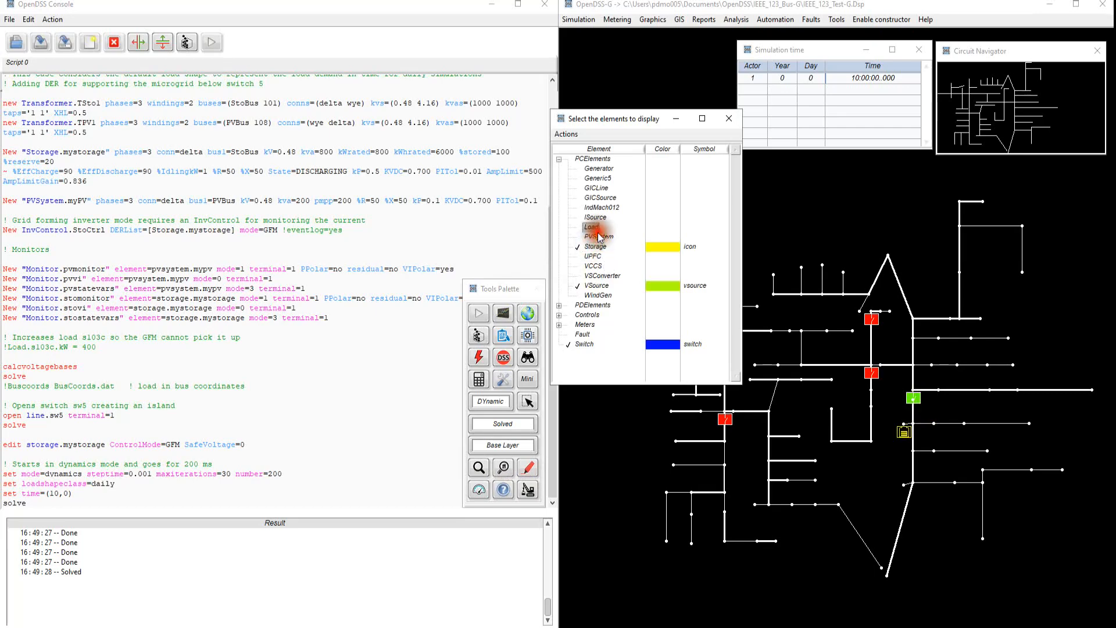
{"action": "left_click", "coordinate": [591, 227]}
{"action": "left_click", "coordinate": [599, 237]}
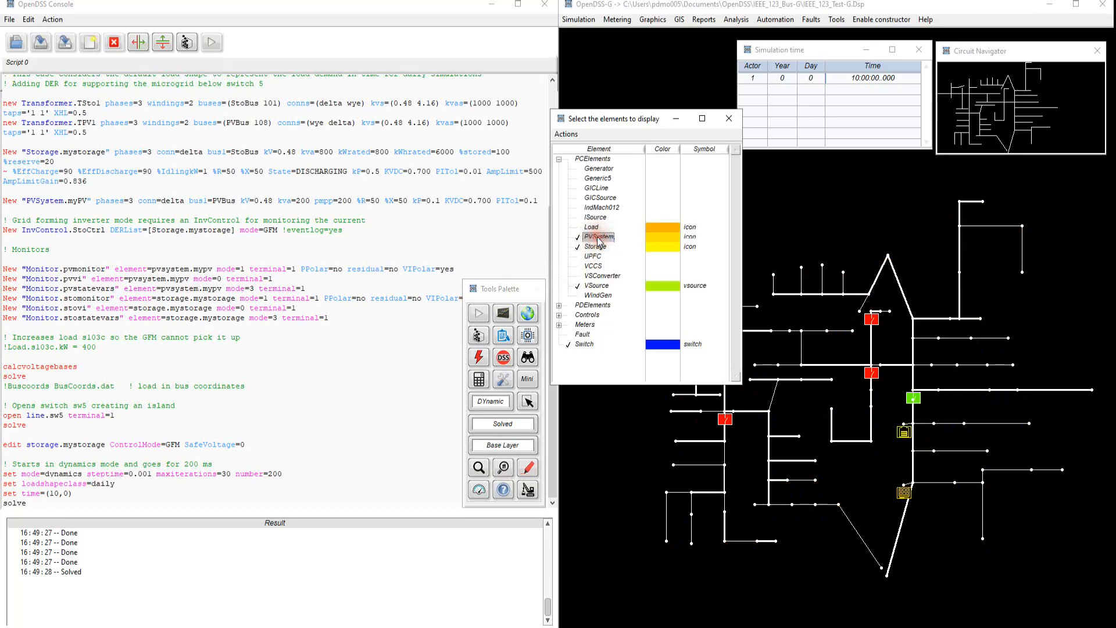
{"action": "left_click", "coordinate": [730, 120]}
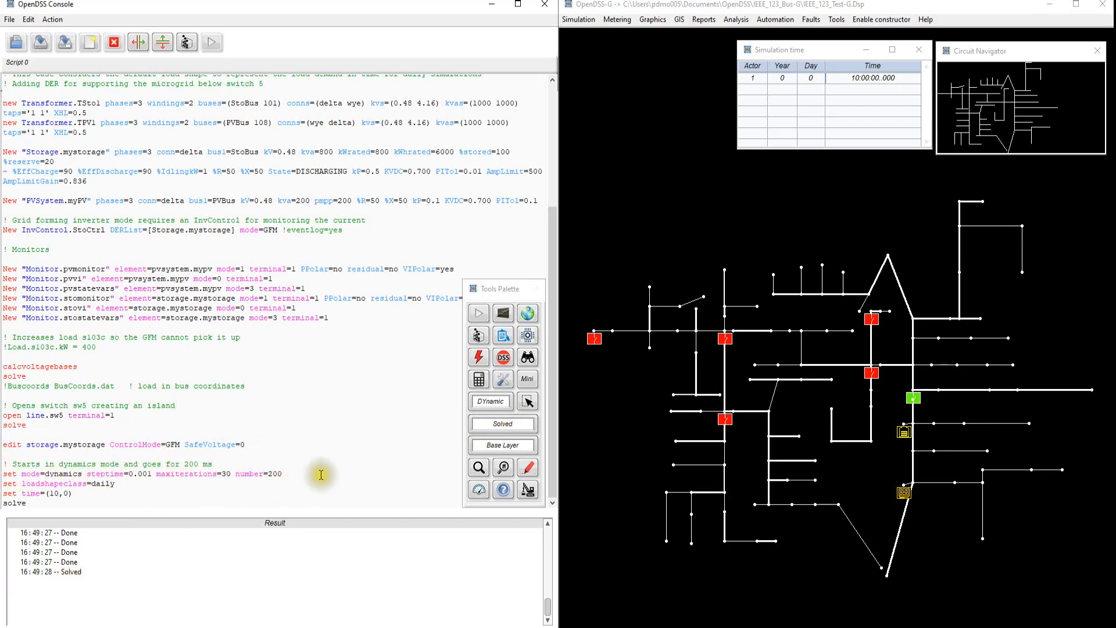
Step: Open the stomonitor readings from the meter manager and place their window over the console's upper part
{"action": "left_click", "coordinate": [479, 490]}
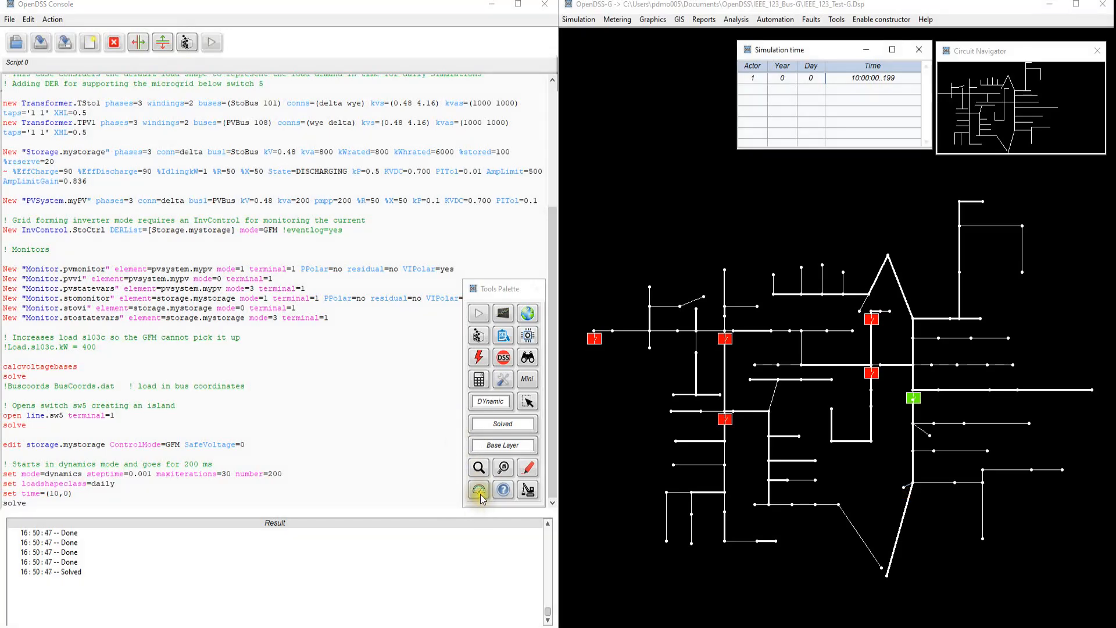
{"action": "left_click", "coordinate": [861, 557]}
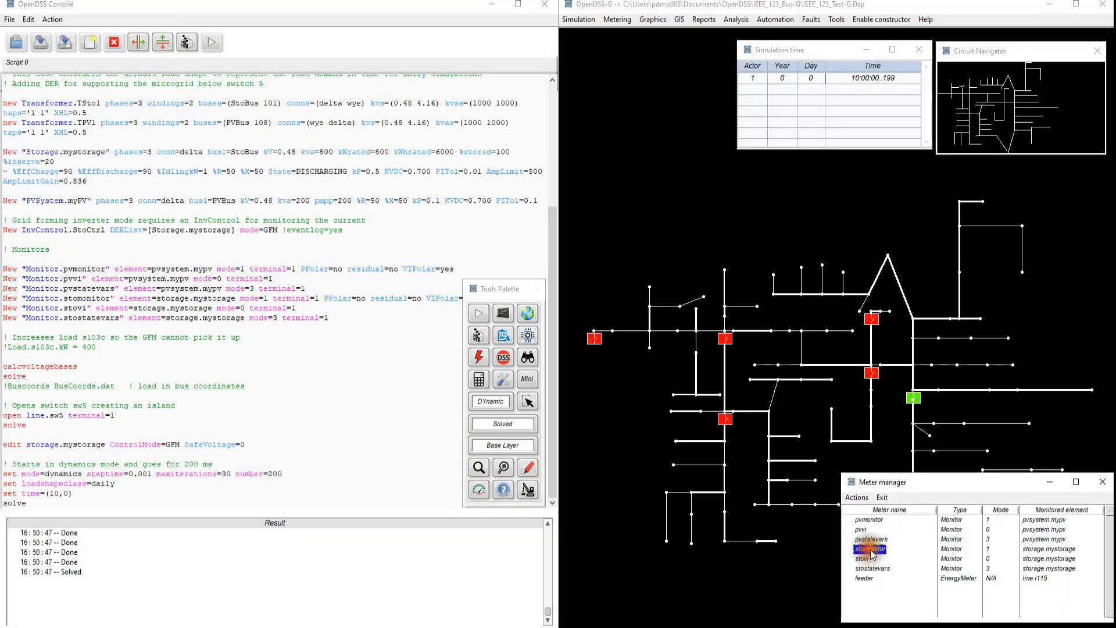
{"action": "double_click", "coordinate": [872, 551]}
{"action": "left_click_drag", "start_coordinate": [588, 187], "coordinate": [232, 21]}
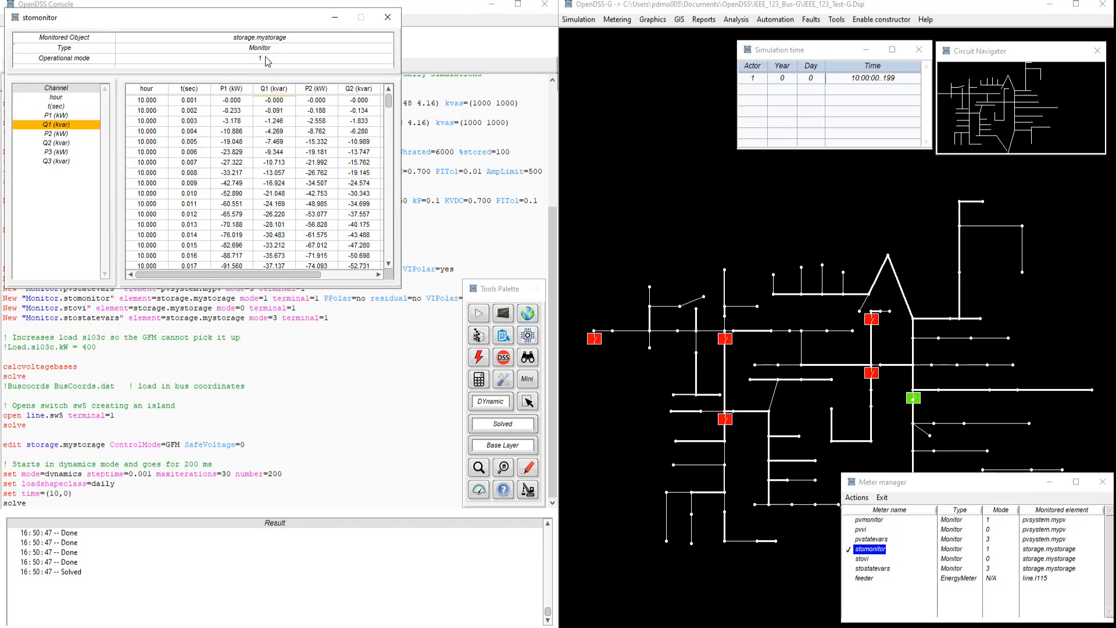
Step: Add a Waveform widget to stomonitor and place it beside the readings window
{"action": "right_click", "coordinate": [251, 131]}
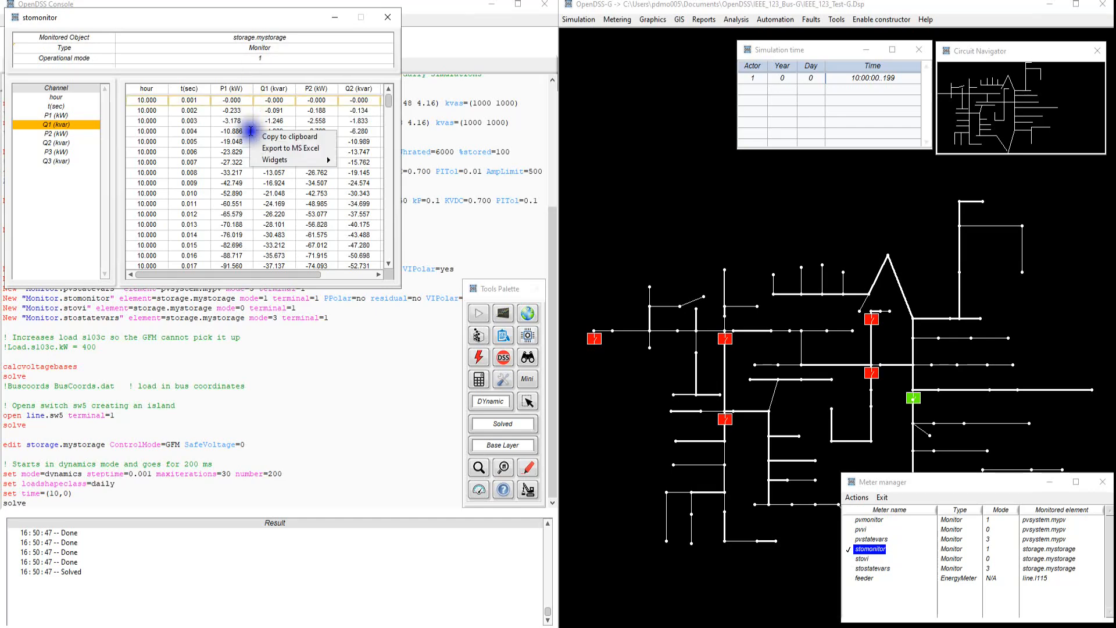
{"action": "mouse_move", "coordinate": [303, 161]}
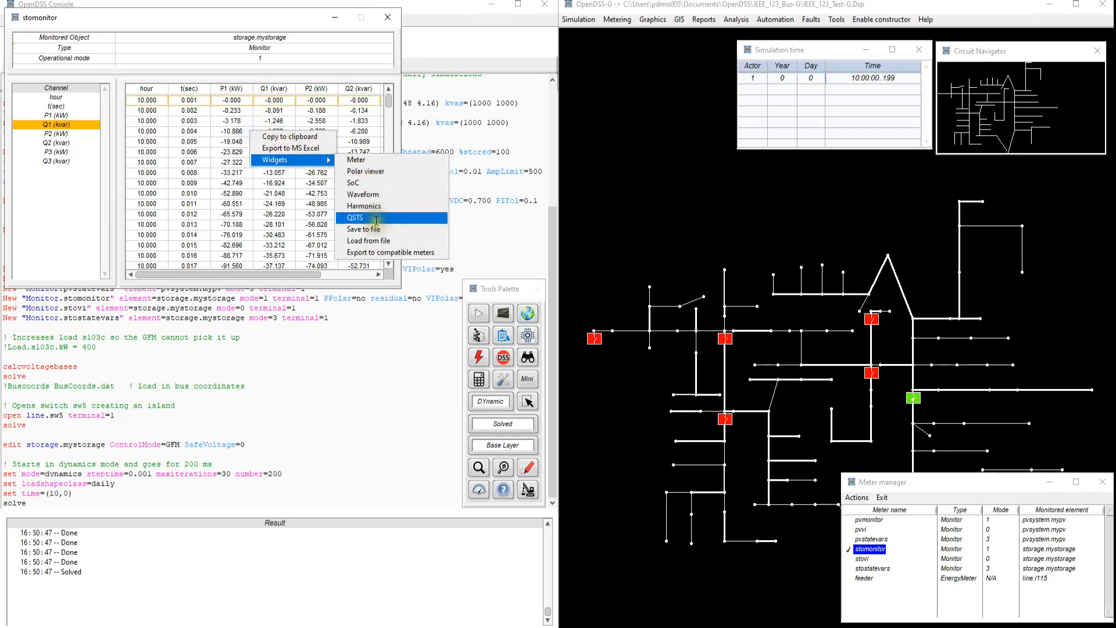
{"action": "left_click", "coordinate": [363, 194]}
{"action": "left_click_drag", "start_coordinate": [636, 430], "coordinate": [637, 31]}
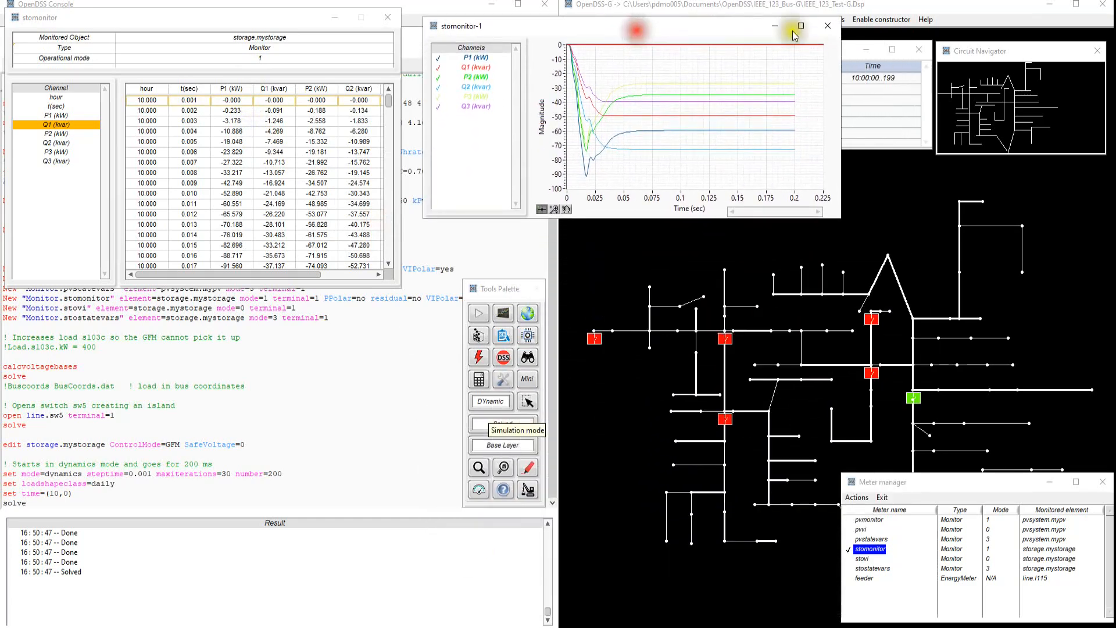
Step: Close the simulation time window and hide all channels in the stomonitor waveform widget
{"action": "left_click", "coordinate": [919, 49]}
{"action": "right_click", "coordinate": [472, 107]}
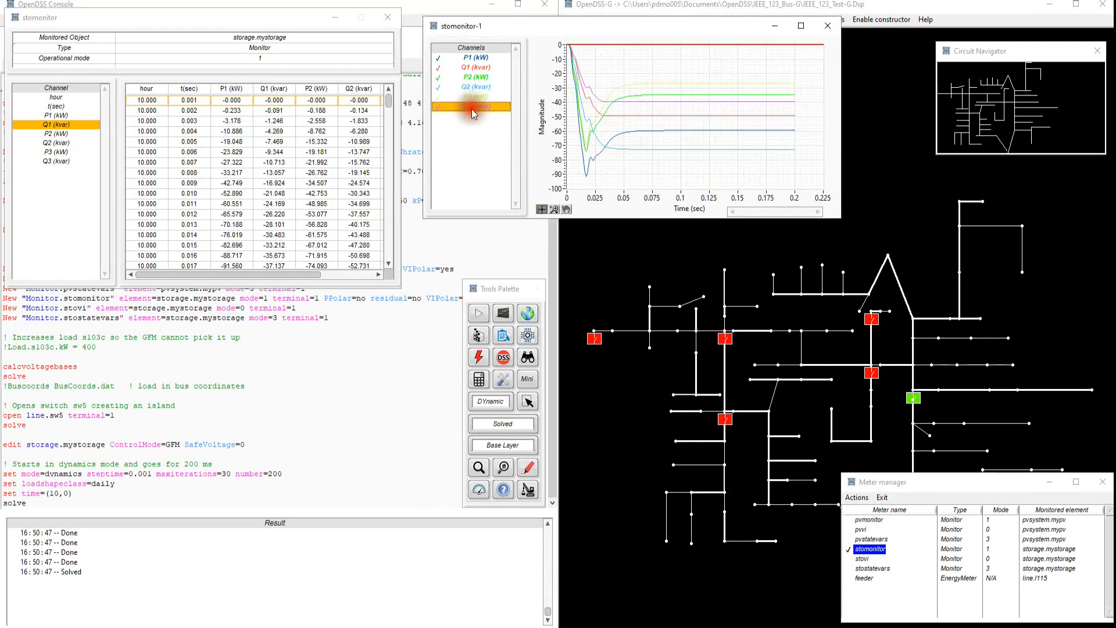
{"action": "left_click", "coordinate": [492, 136]}
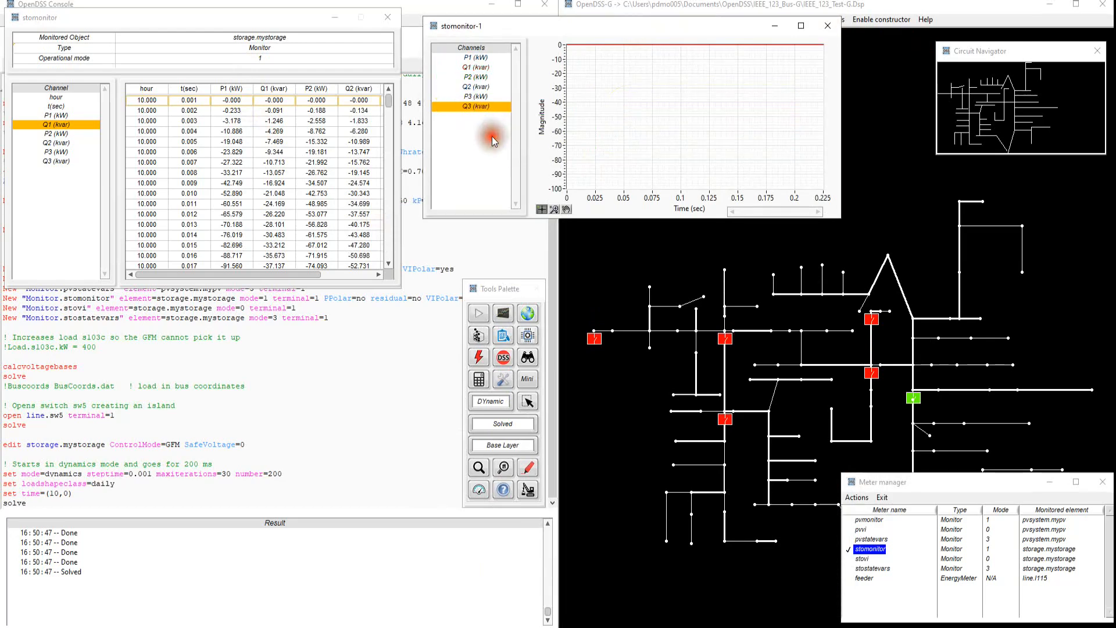
Step: Show only the P1 (kW), P2 (kW) and P3 (kW) channels in the stomonitor waveform widget
{"action": "left_click", "coordinate": [482, 57]}
{"action": "left_click", "coordinate": [478, 77]}
{"action": "left_click", "coordinate": [484, 96]}
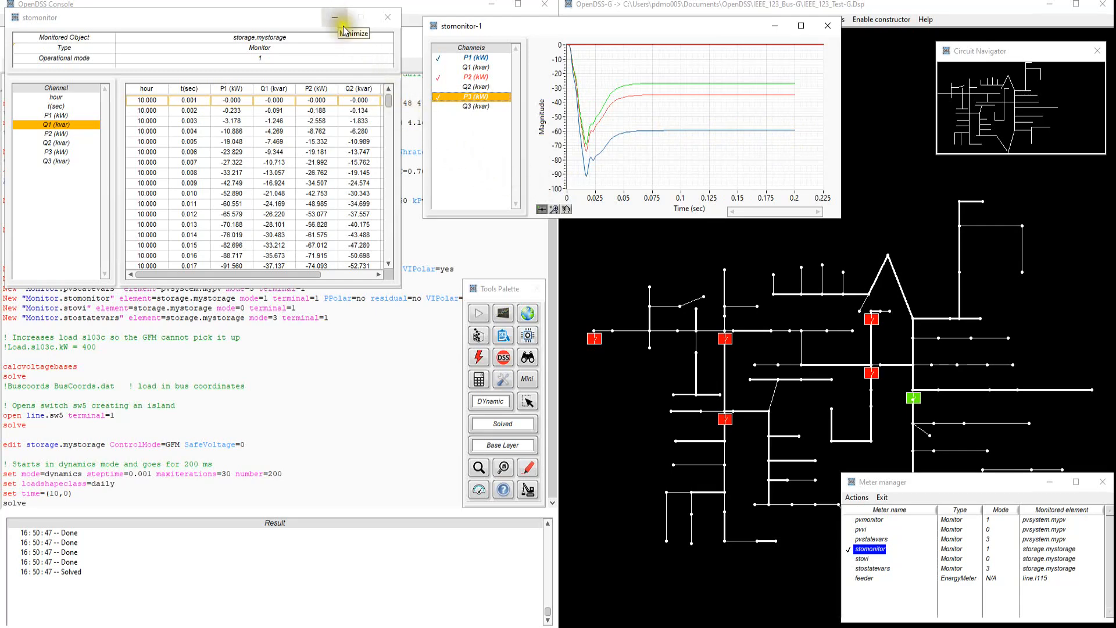
Step: Open the stovi readings below the stomonitor readings and add a Waveform widget of V1, V2 and V3 beneath the power waveform
{"action": "double_click", "coordinate": [863, 559]}
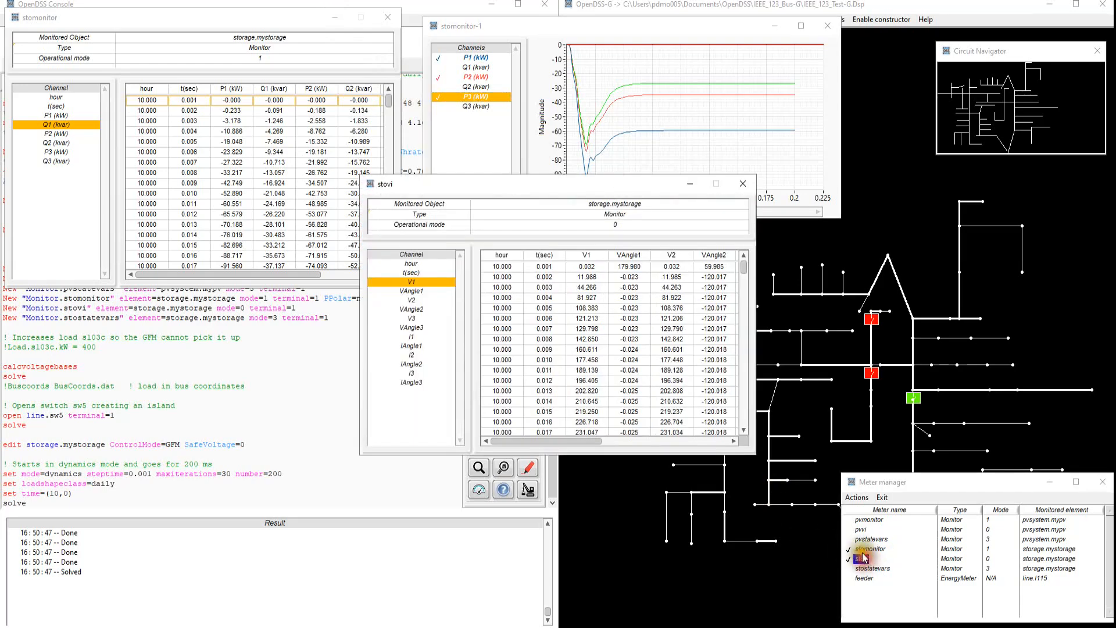
{"action": "left_click_drag", "start_coordinate": [567, 189], "coordinate": [213, 301]}
{"action": "right_click", "coordinate": [231, 411]}
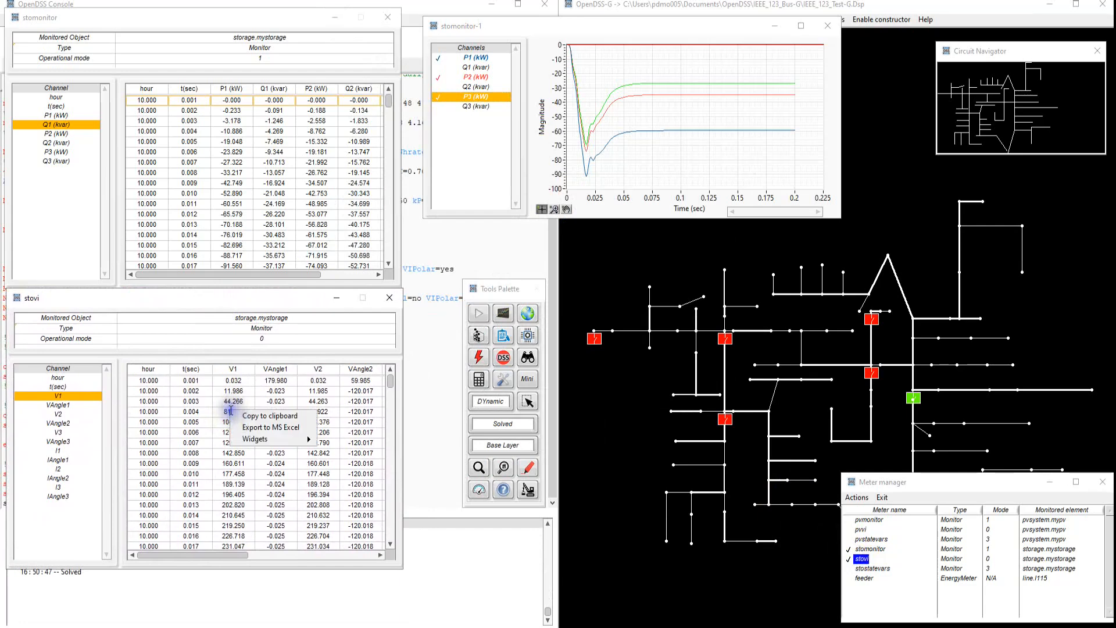
{"action": "mouse_move", "coordinate": [263, 439]}
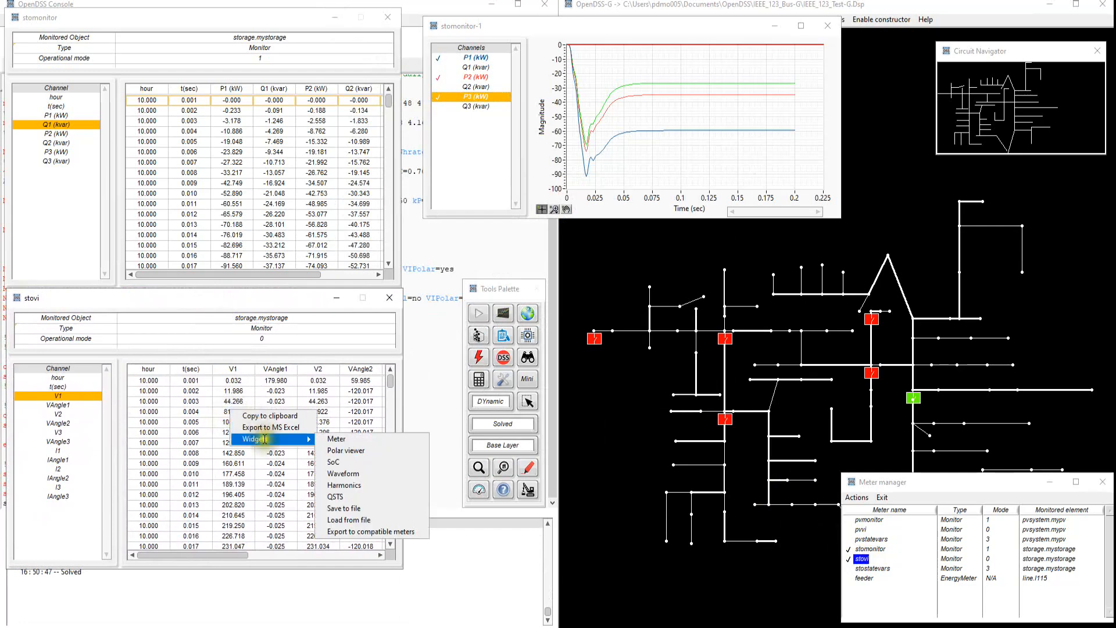
{"action": "left_click", "coordinate": [349, 474]}
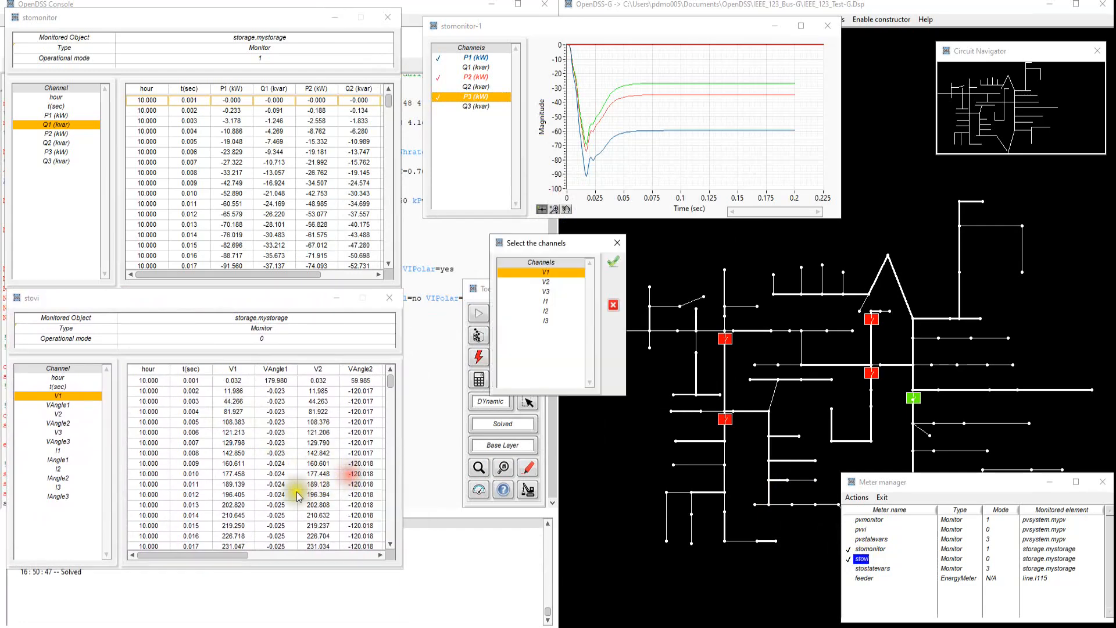
{"action": "left_click", "coordinate": [552, 281]}
{"action": "left_click", "coordinate": [554, 292]}
{"action": "left_click", "coordinate": [613, 261]}
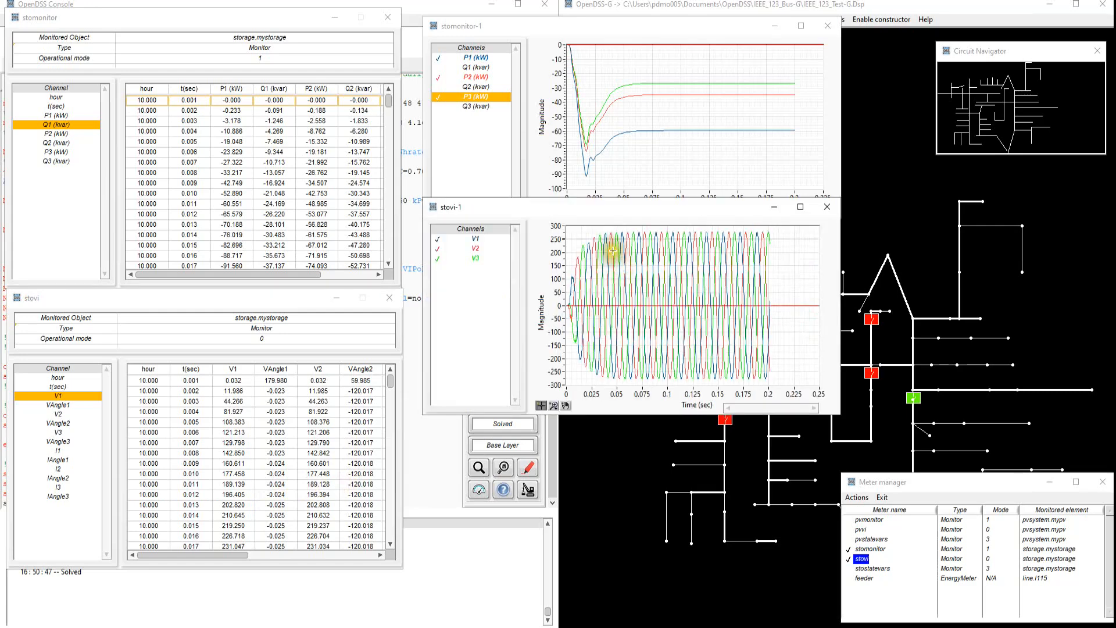
{"action": "left_click_drag", "start_coordinate": [612, 207], "coordinate": [612, 229]}
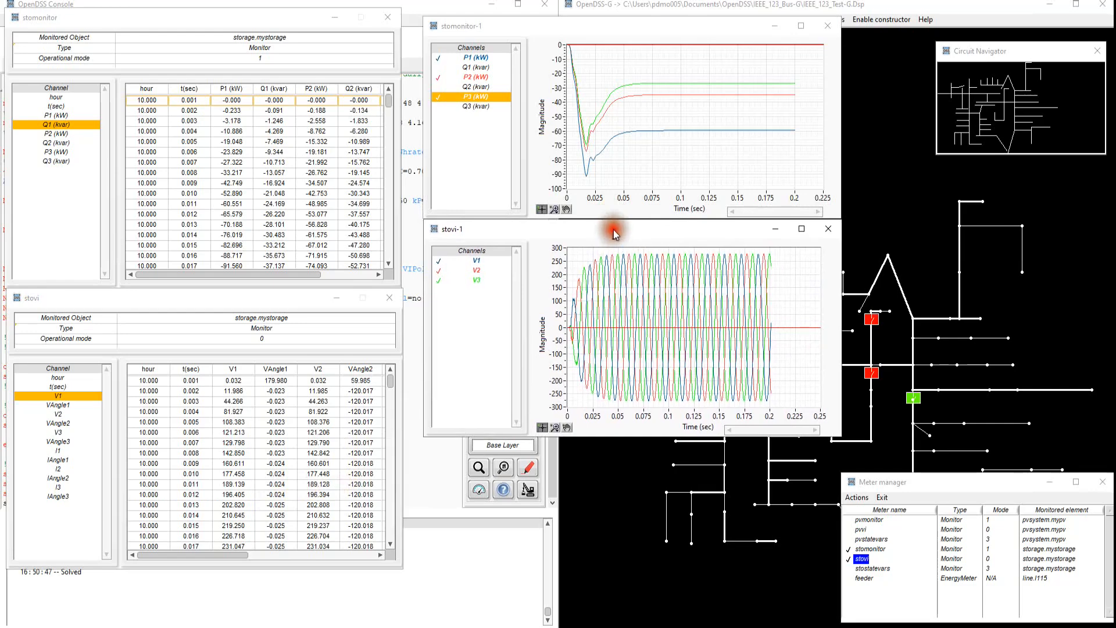
Step: Set the upper limit of the time axis to 0.2 s in both the power and voltage waveform widgets
{"action": "left_click", "coordinate": [823, 198]}
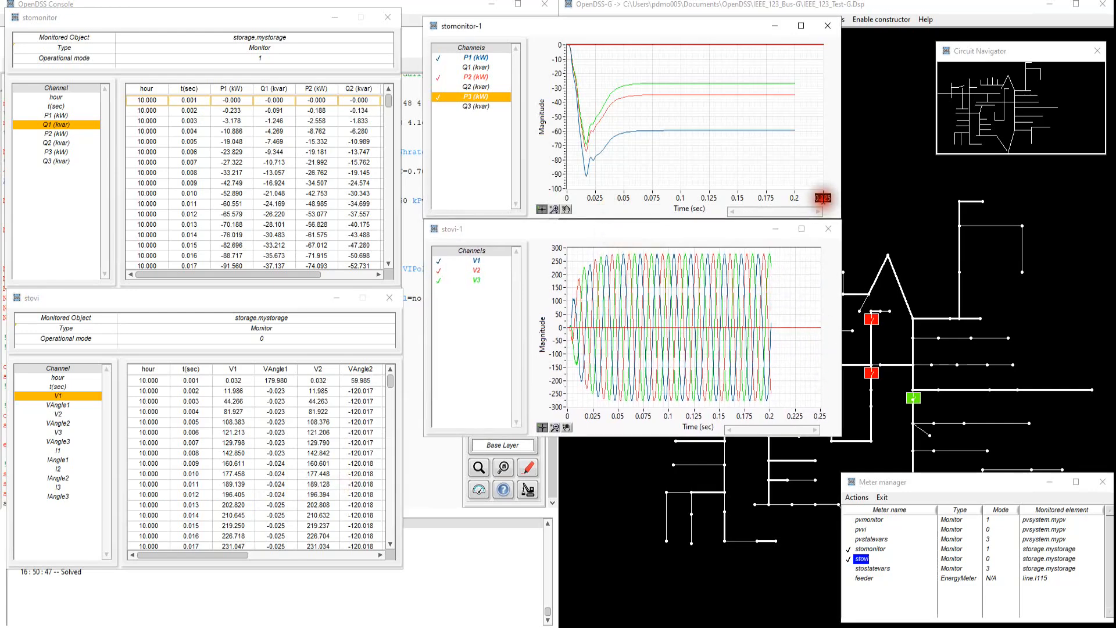
{"action": "type", "text": "0.2"}
{"action": "key", "text": "Return"}
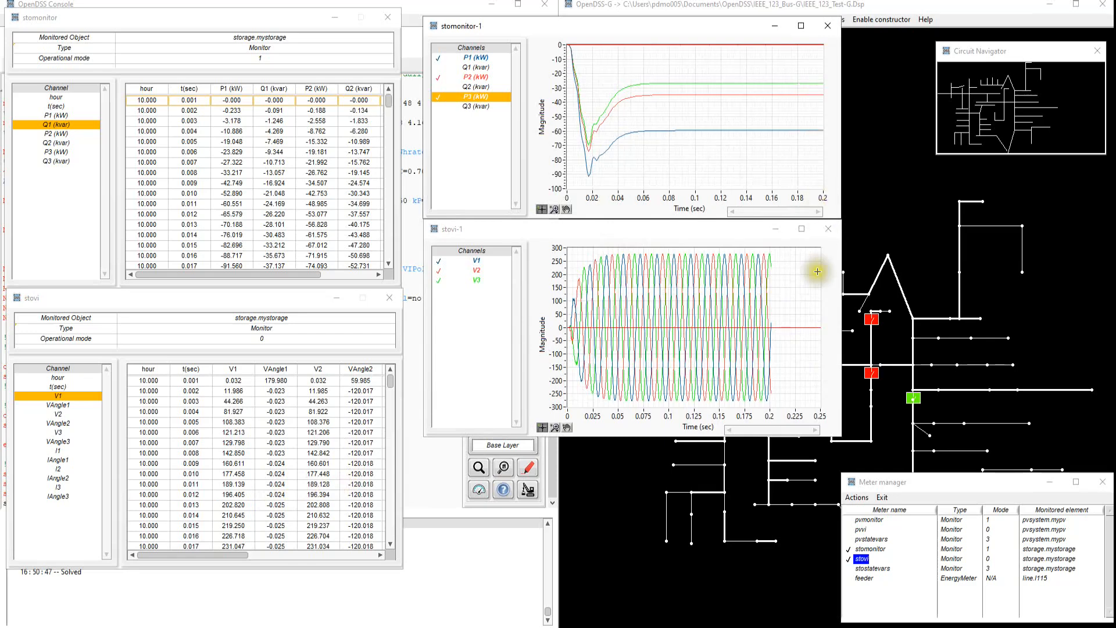
{"action": "left_click", "coordinate": [820, 416]}
{"action": "type", "text": "0.2"}
{"action": "key", "text": "Return"}
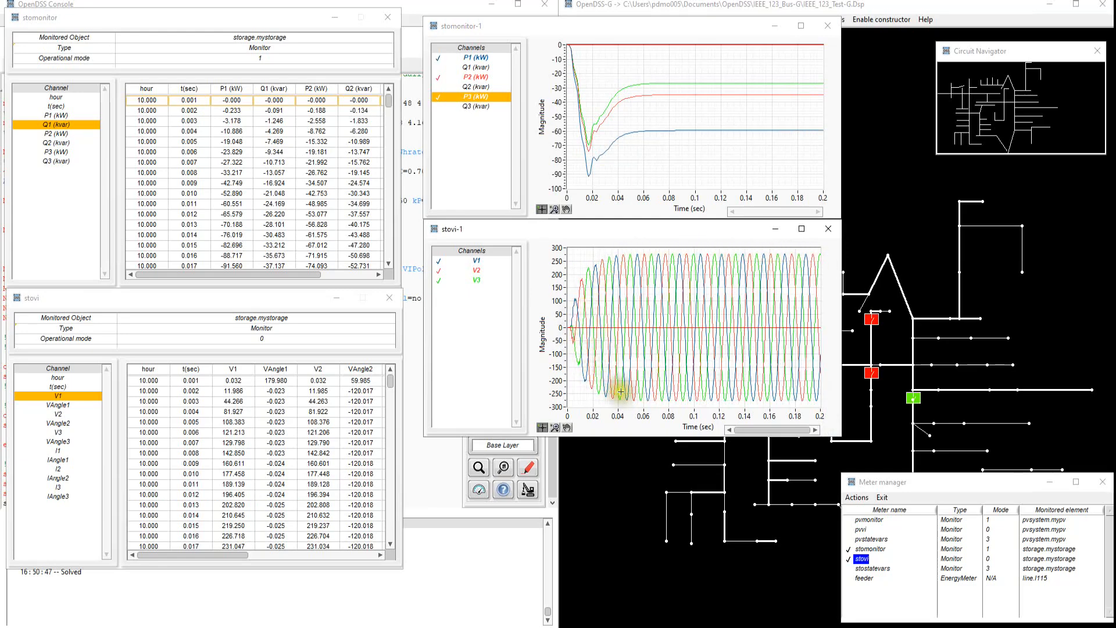
Step: Add a second Waveform widget to stovi for channels I1, I2 and I3 and place it beneath the voltage waveform
{"action": "right_click", "coordinate": [234, 423]}
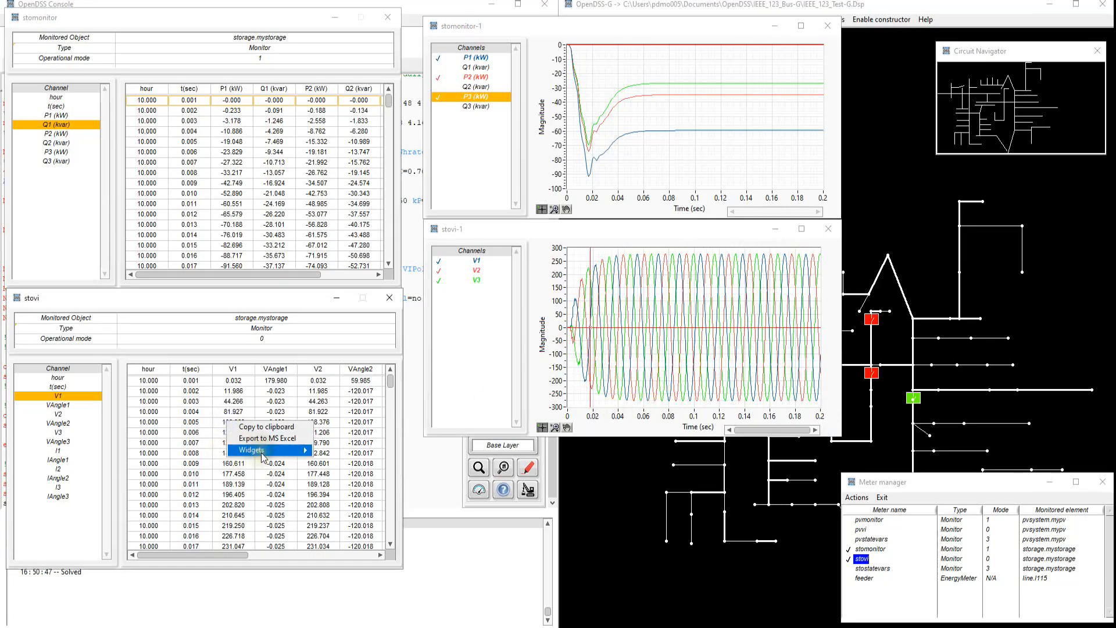
{"action": "mouse_move", "coordinate": [261, 450]}
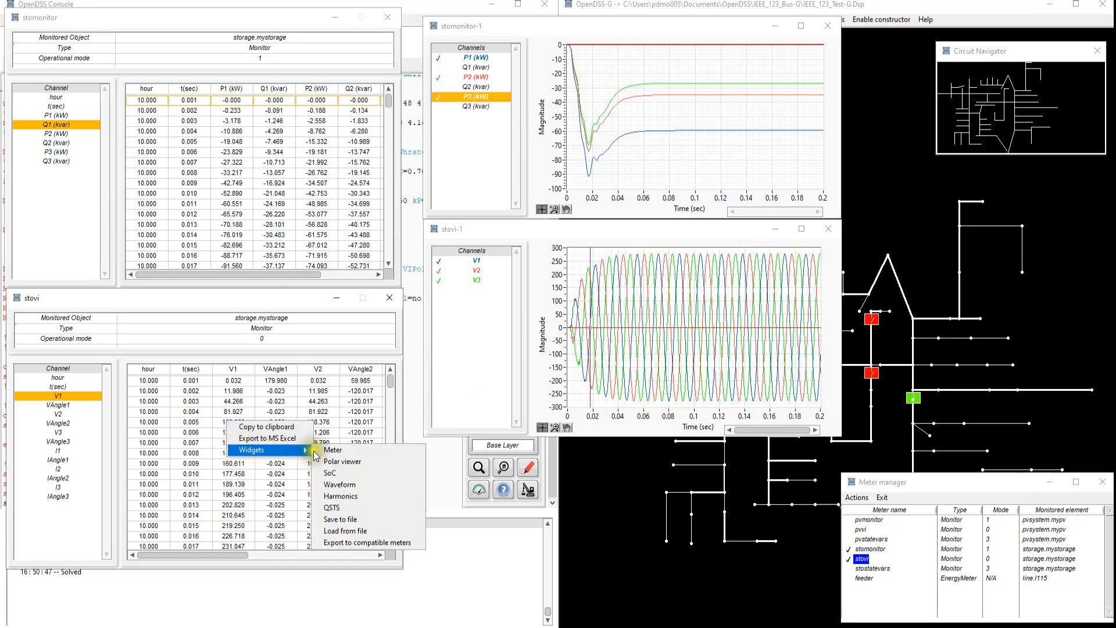
{"action": "left_click", "coordinate": [342, 484]}
{"action": "left_click", "coordinate": [549, 311]}
{"action": "left_click", "coordinate": [549, 319]}
{"action": "left_click", "coordinate": [613, 261]}
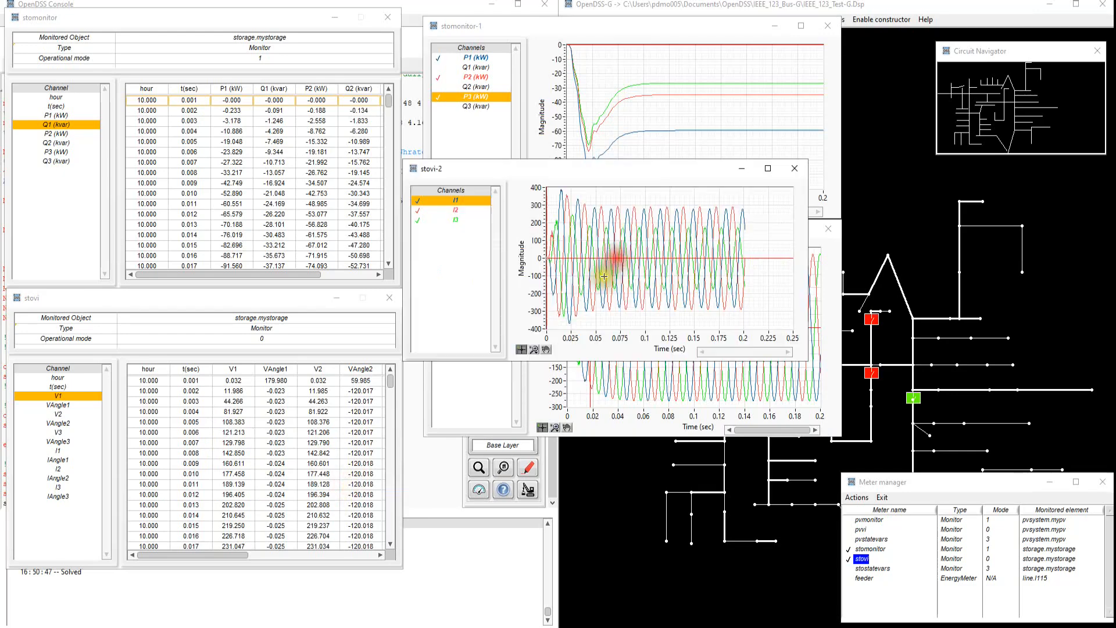
{"action": "left_click_drag", "start_coordinate": [662, 169], "coordinate": [683, 448]}
Step: Align the waveform widgets and move the voltage and current windows up so the current plot fits on screen
{"action": "right_click", "coordinate": [661, 315]}
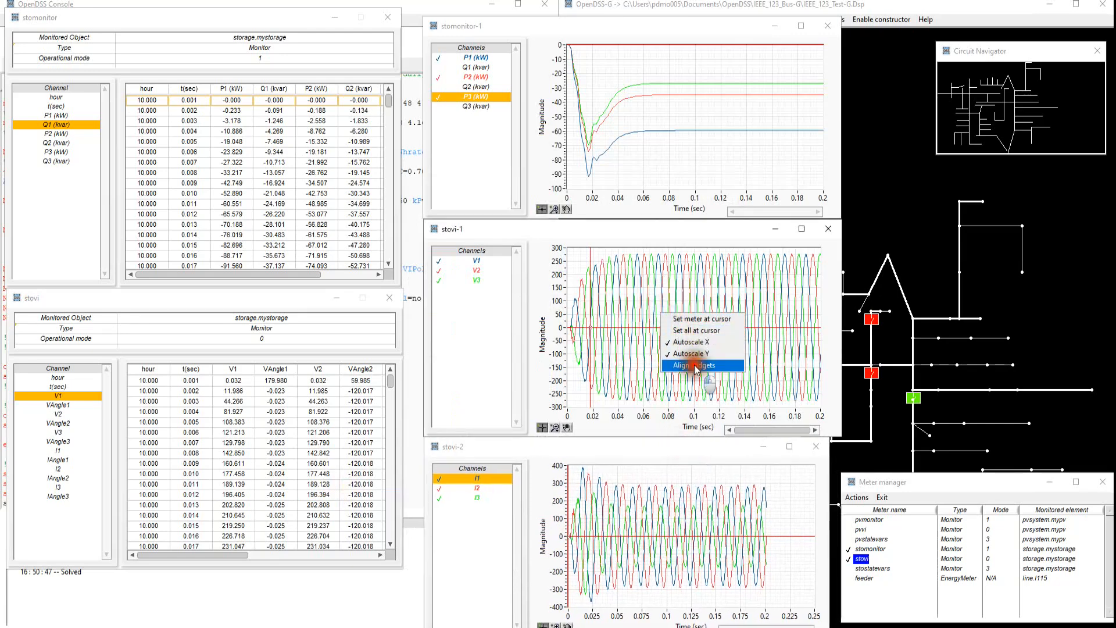
{"action": "left_click", "coordinate": [696, 365]}
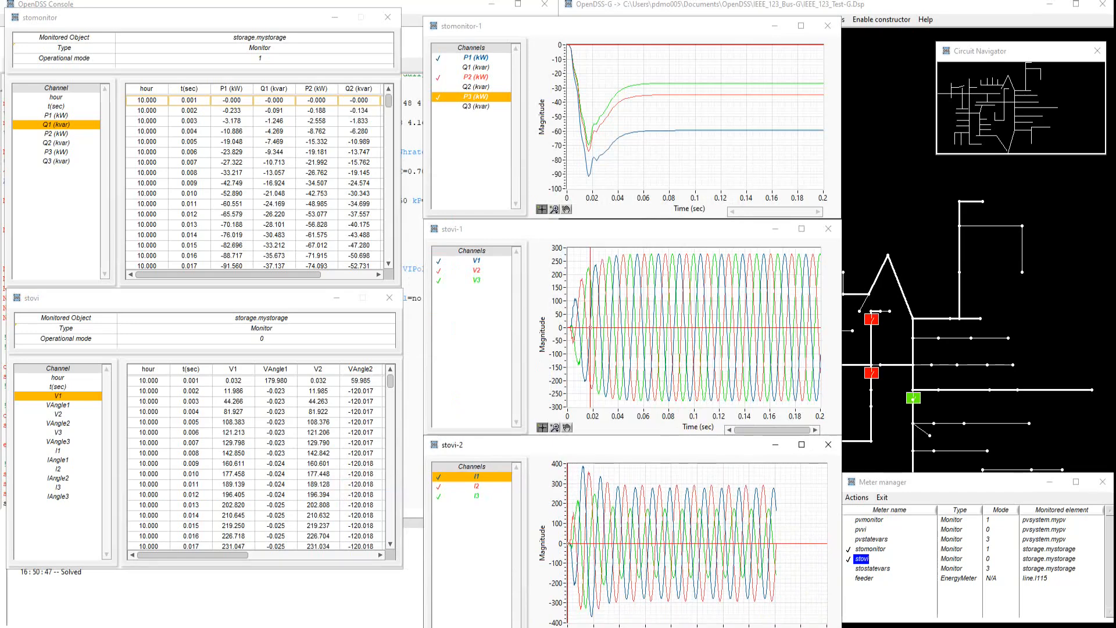
{"action": "left_click_drag", "start_coordinate": [701, 450], "coordinate": [696, 439]}
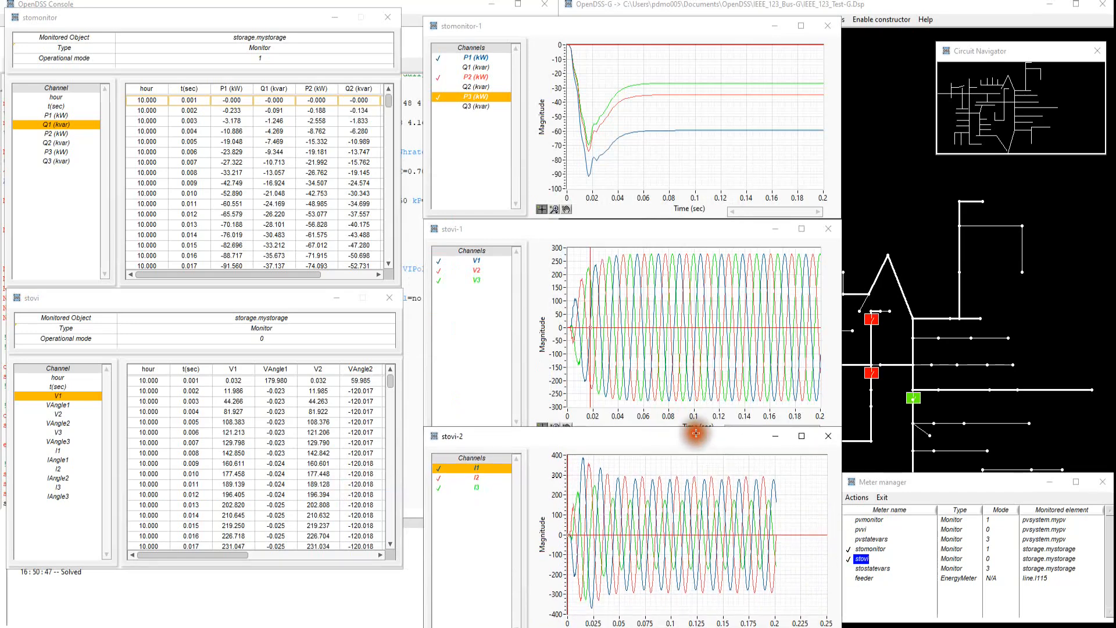
{"action": "left_click_drag", "start_coordinate": [670, 227], "coordinate": [675, 188]}
{"action": "left_click_drag", "start_coordinate": [674, 444], "coordinate": [674, 405]}
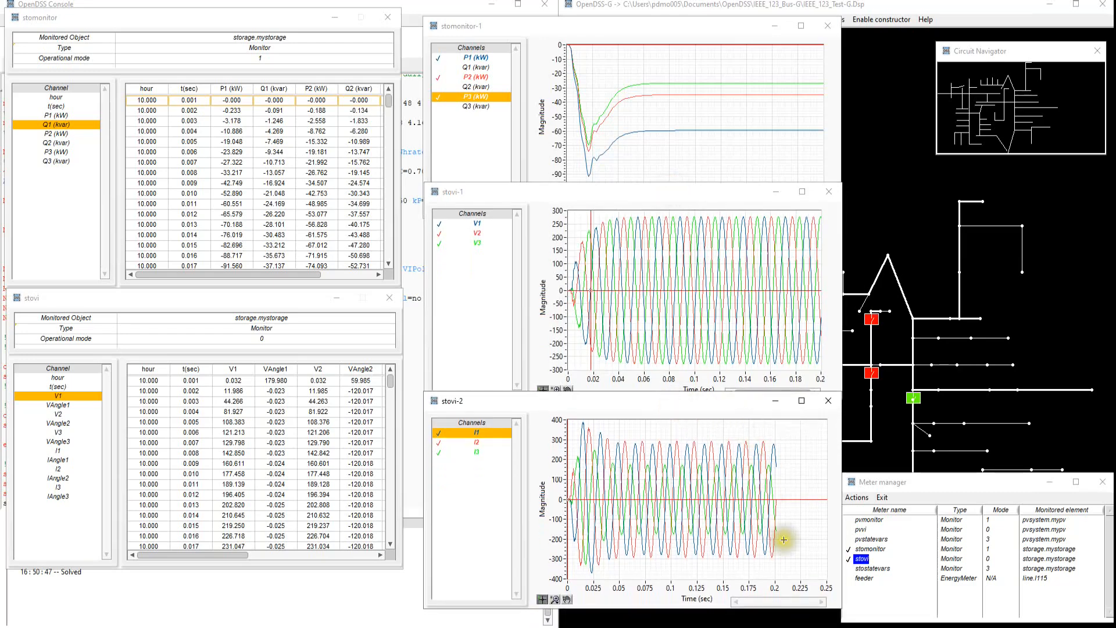
Step: Set the upper limit of the current waveform's time axis to 0.2 s
{"action": "double_click", "coordinate": [826, 588]}
{"action": "type", "text": "0.2"}
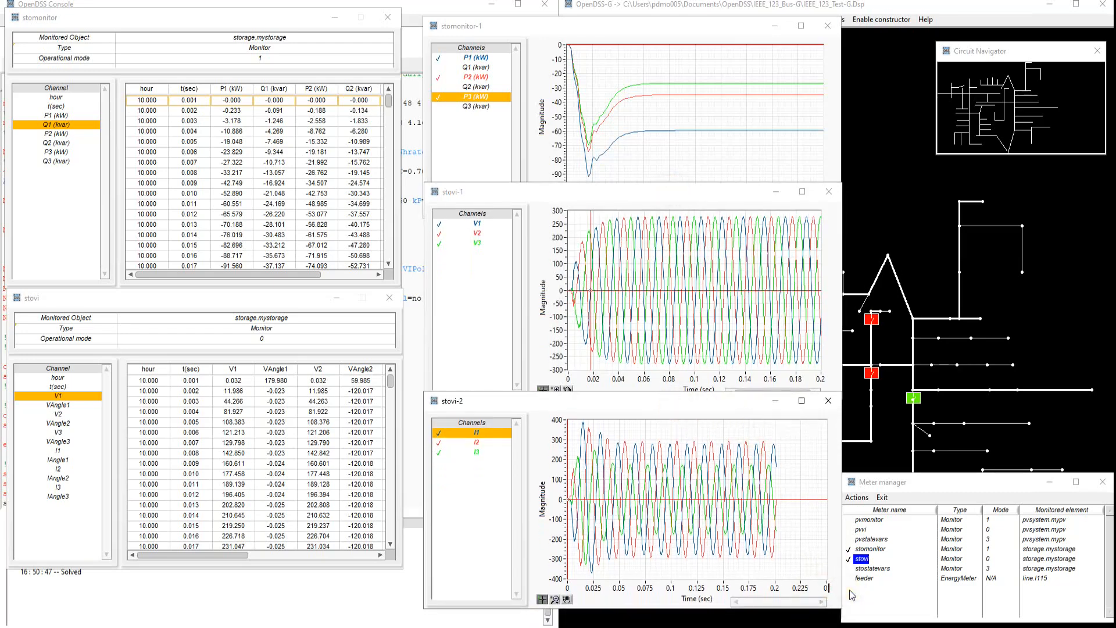
{"action": "key", "text": "Return"}
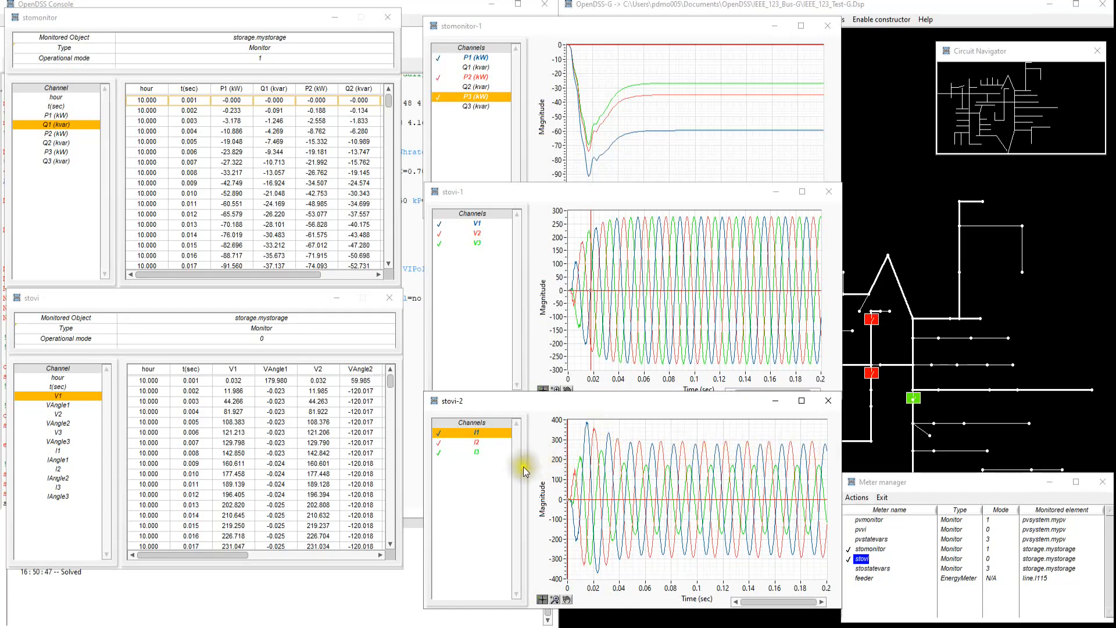
Step: Hide channels I2 and I3 in the current waveform widget and turn off its Autoscale X option
{"action": "left_click", "coordinate": [477, 443]}
{"action": "left_click", "coordinate": [477, 452]}
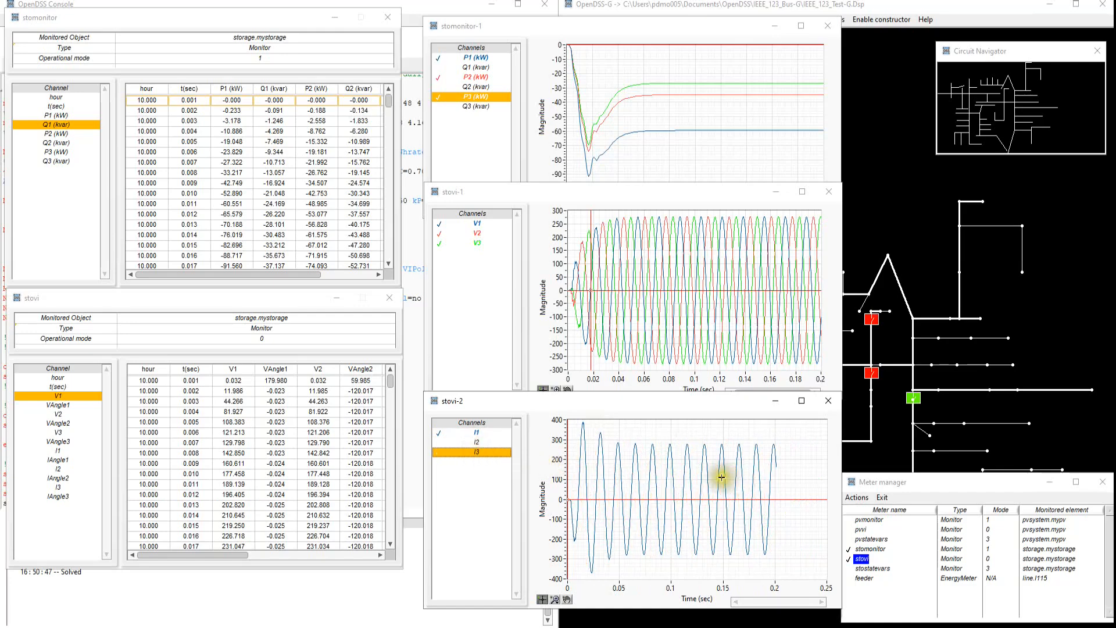
{"action": "right_click", "coordinate": [692, 479]}
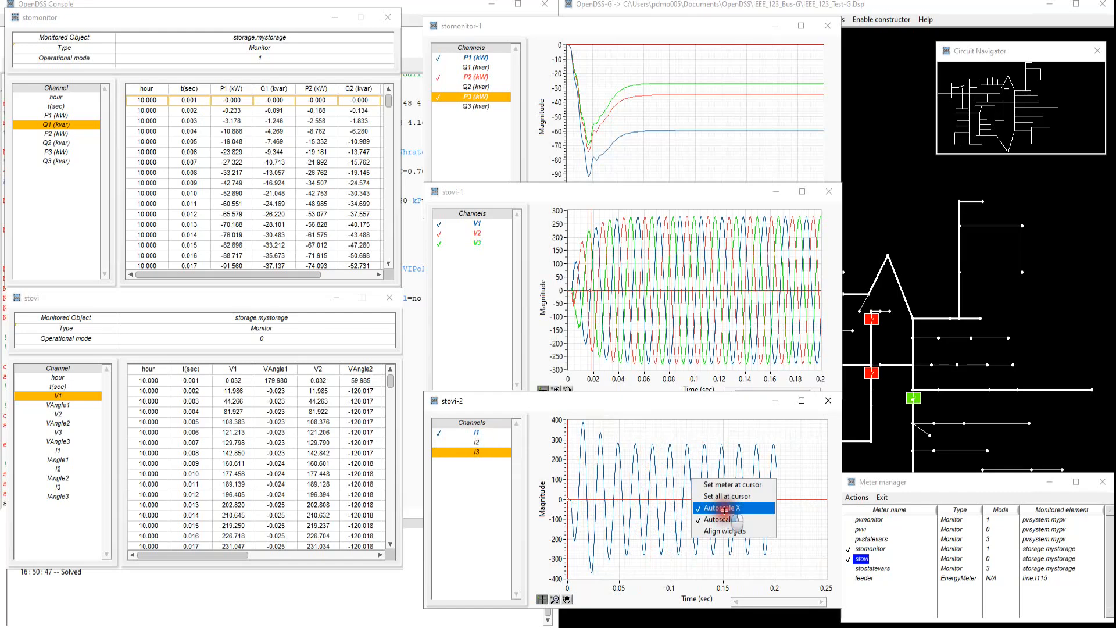
{"action": "left_click", "coordinate": [722, 510]}
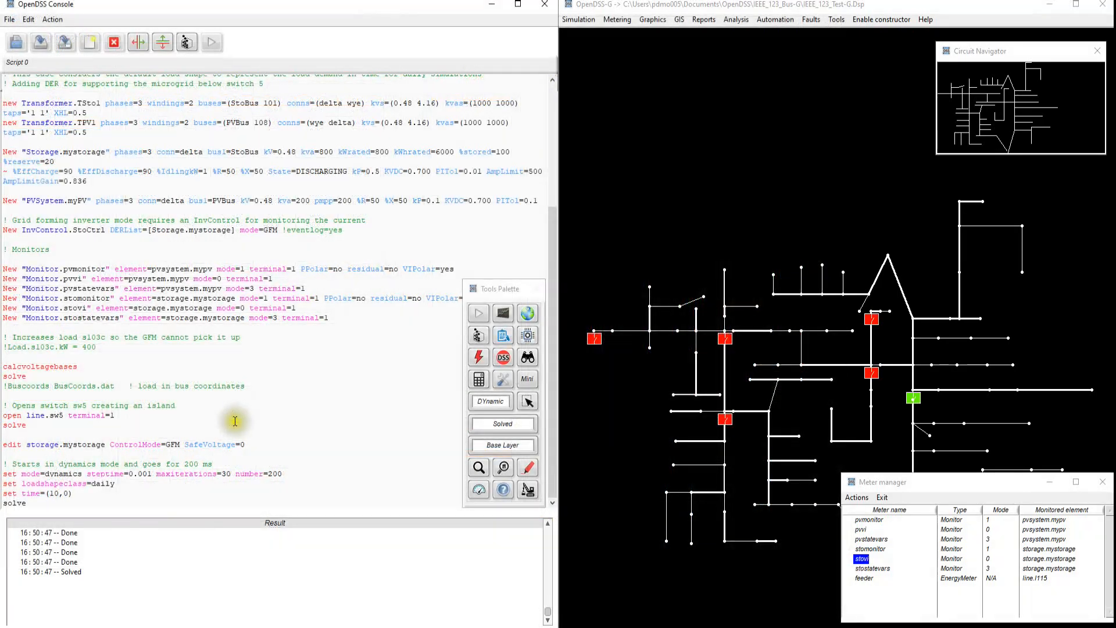
Step: Uncomment the Load.sl03c.kW = 400 line and comment out AmpLimit=500 AmpLimitGain=0.836 on its own line in the storage definition
{"action": "left_click", "coordinate": [11, 347]}
{"action": "key", "text": "BackSpace"}
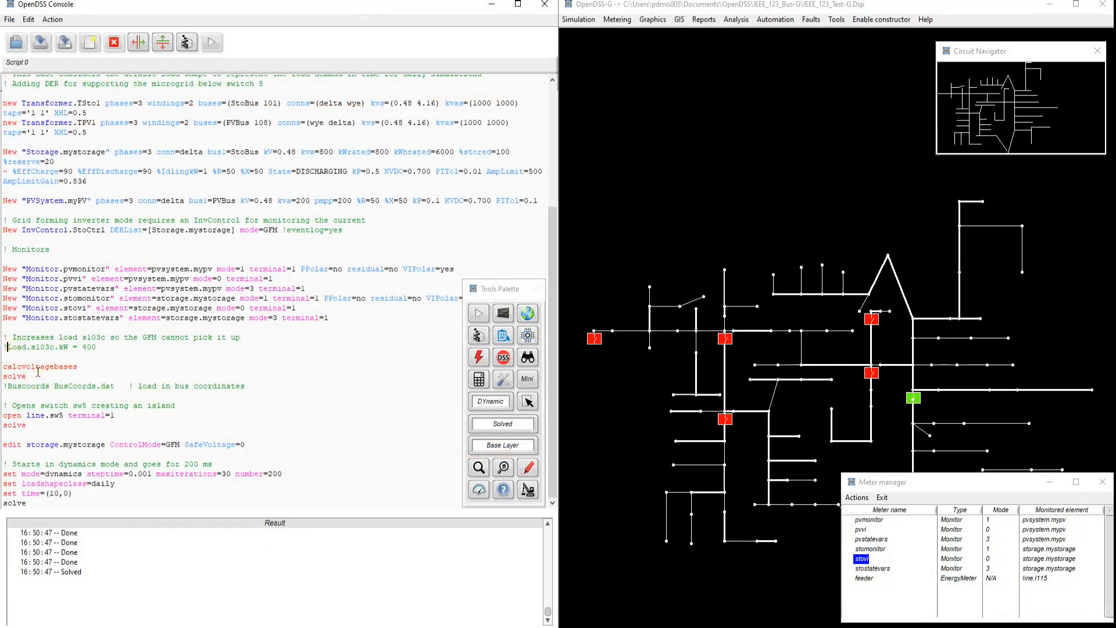
{"action": "left_click", "coordinate": [128, 351]}
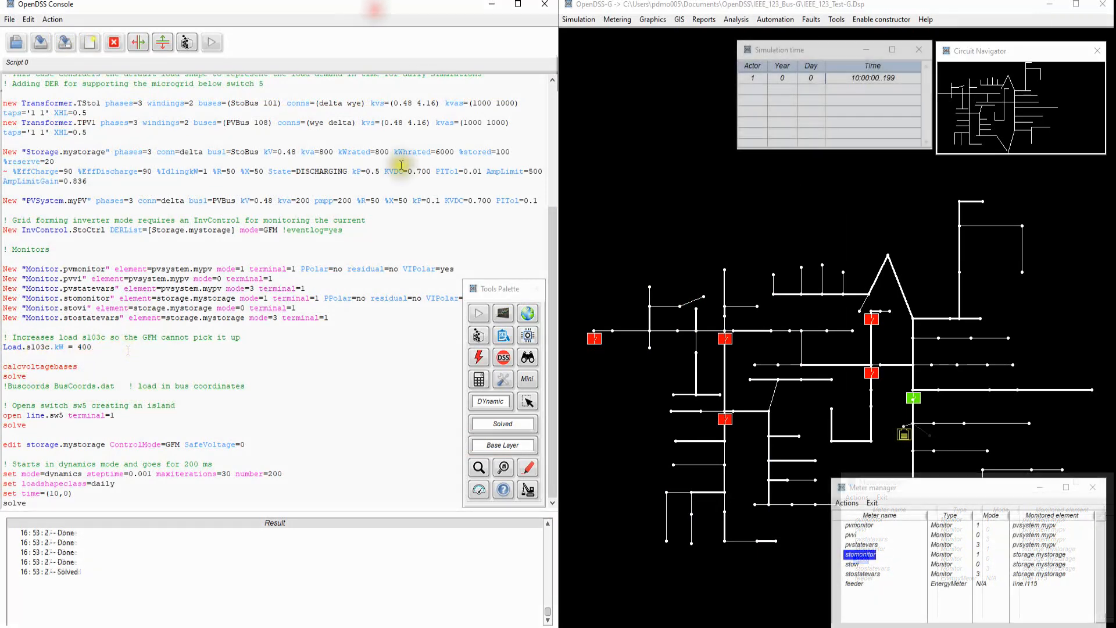
{"action": "left_click", "coordinate": [487, 171]}
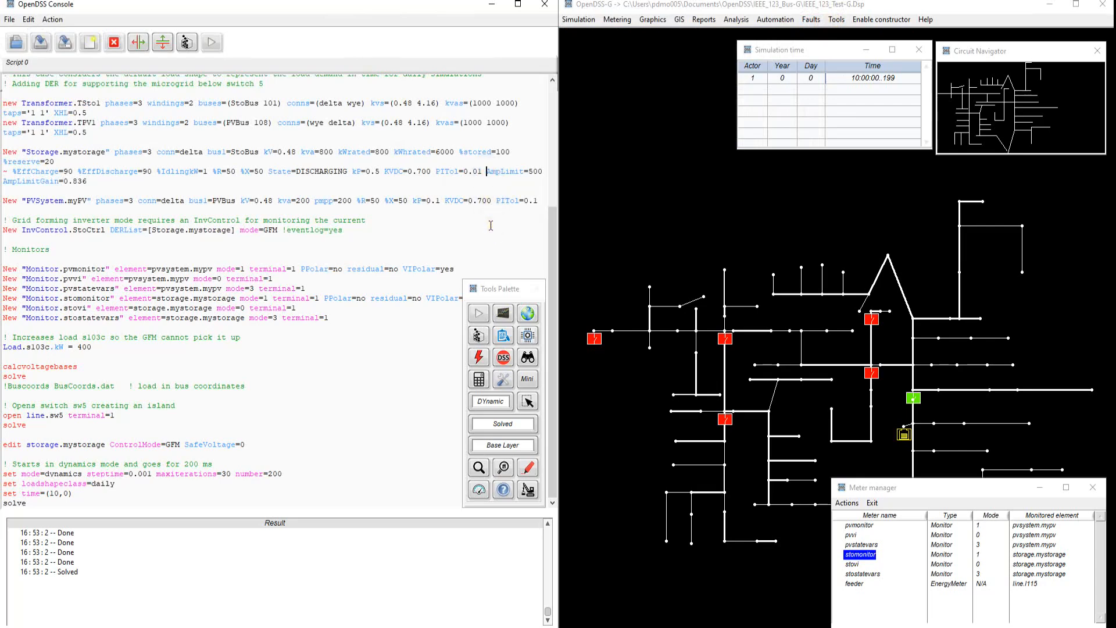
Step: Reload the circuit, then run the whole edited script again with the meter manager closed
{"action": "left_click", "coordinate": [187, 41]}
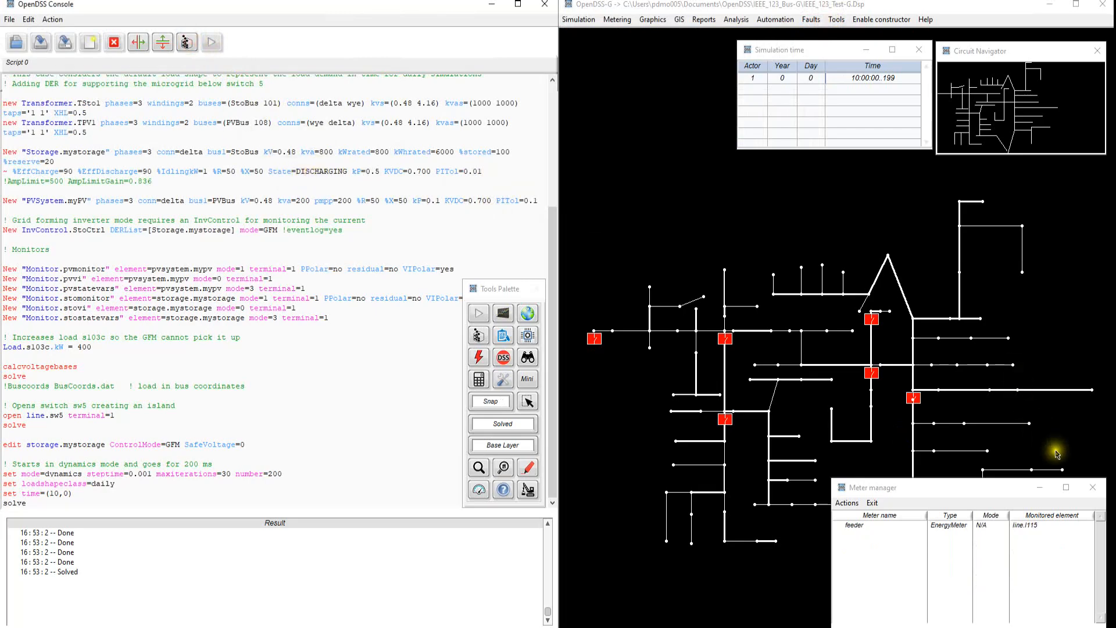
{"action": "left_click", "coordinate": [1093, 487]}
{"action": "key", "text": "ctrl+a"}
{"action": "key", "text": "ctrl+d"}
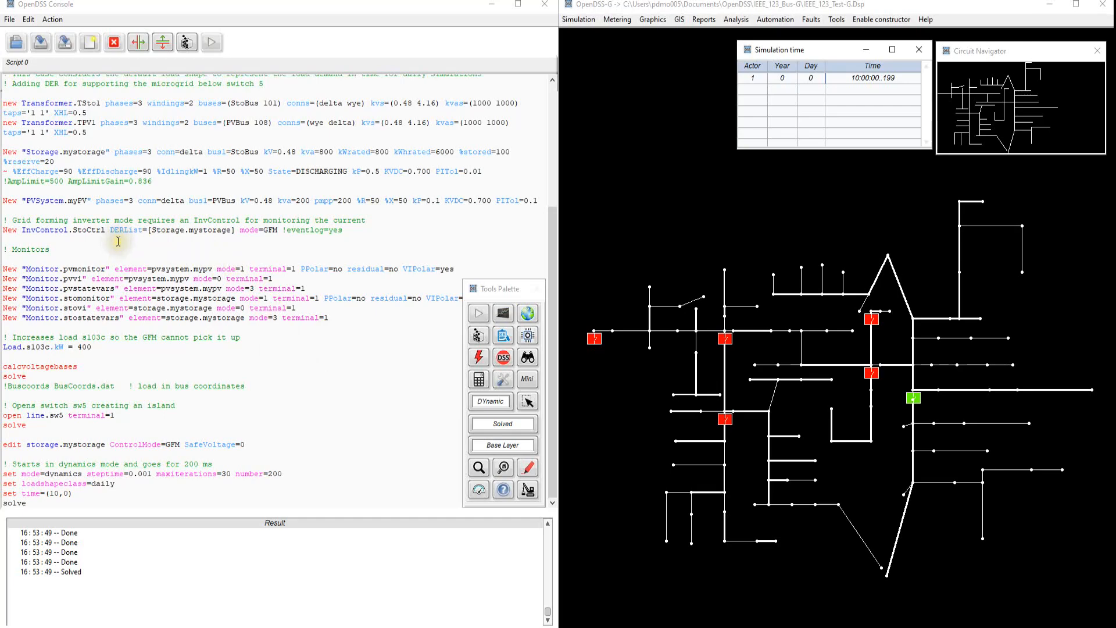
Step: Reopen the meter manager and place the stomonitor readings window over the console's upper part
{"action": "left_click", "coordinate": [479, 490]}
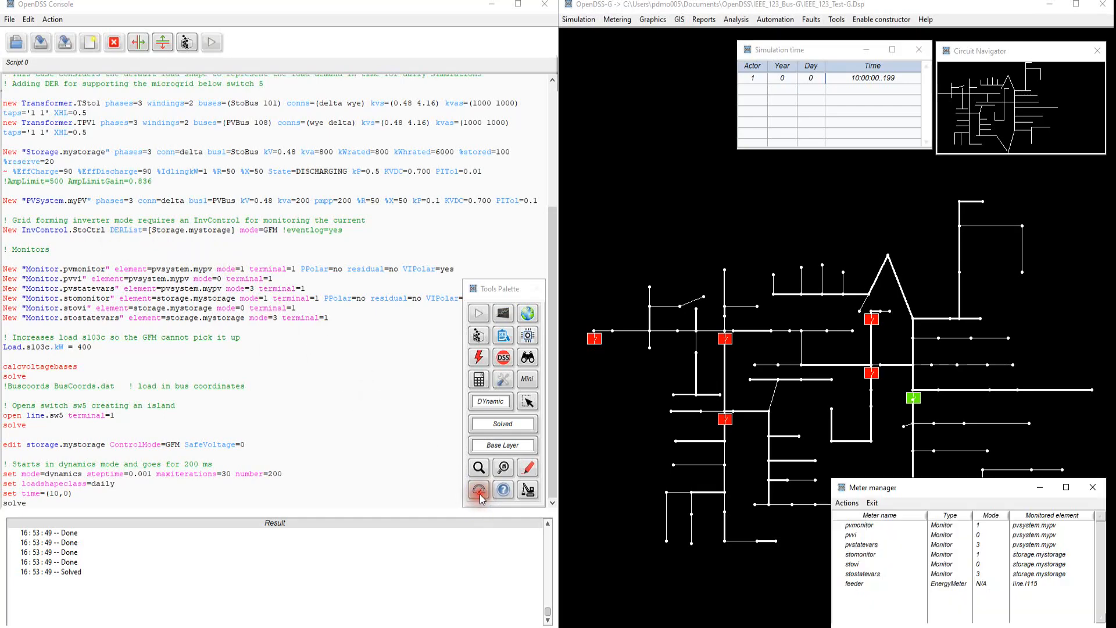
{"action": "double_click", "coordinate": [860, 555]}
{"action": "left_click_drag", "start_coordinate": [573, 144], "coordinate": [220, 10]}
Step: Add a Waveform widget to stomonitor and display only its P1 (kW), P2 (kW) and P3 (kW) channels
{"action": "right_click", "coordinate": [232, 110]}
{"action": "mouse_move", "coordinate": [270, 138]}
{"action": "left_click", "coordinate": [338, 172]}
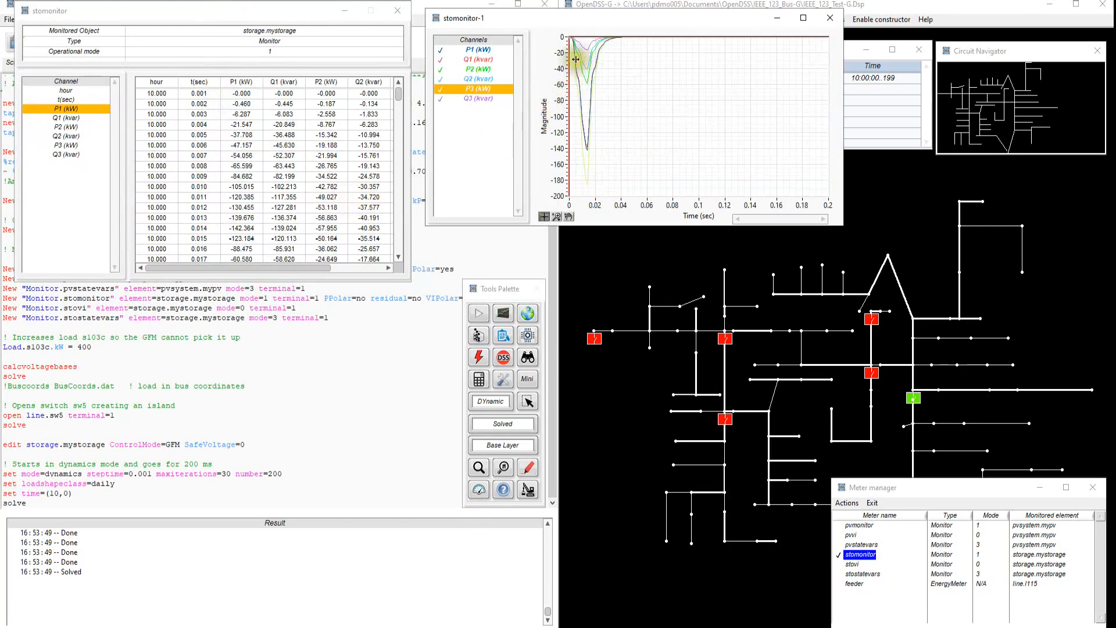
{"action": "right_click", "coordinate": [483, 99]}
{"action": "left_click", "coordinate": [494, 134]}
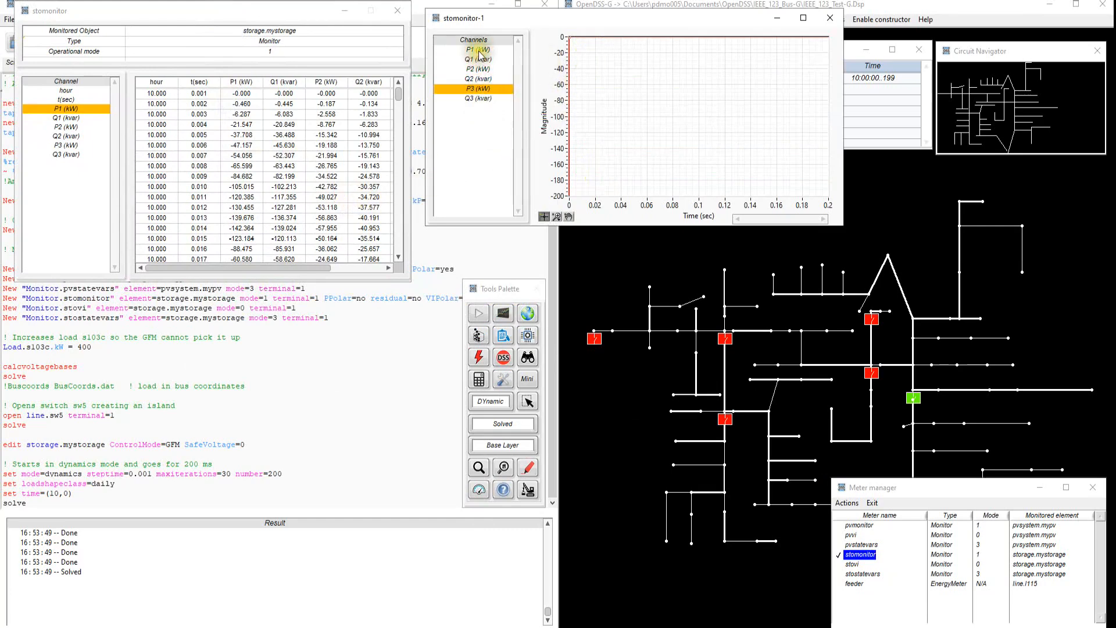
{"action": "left_click", "coordinate": [479, 51]}
{"action": "left_click", "coordinate": [478, 69]}
{"action": "left_click", "coordinate": [478, 88]}
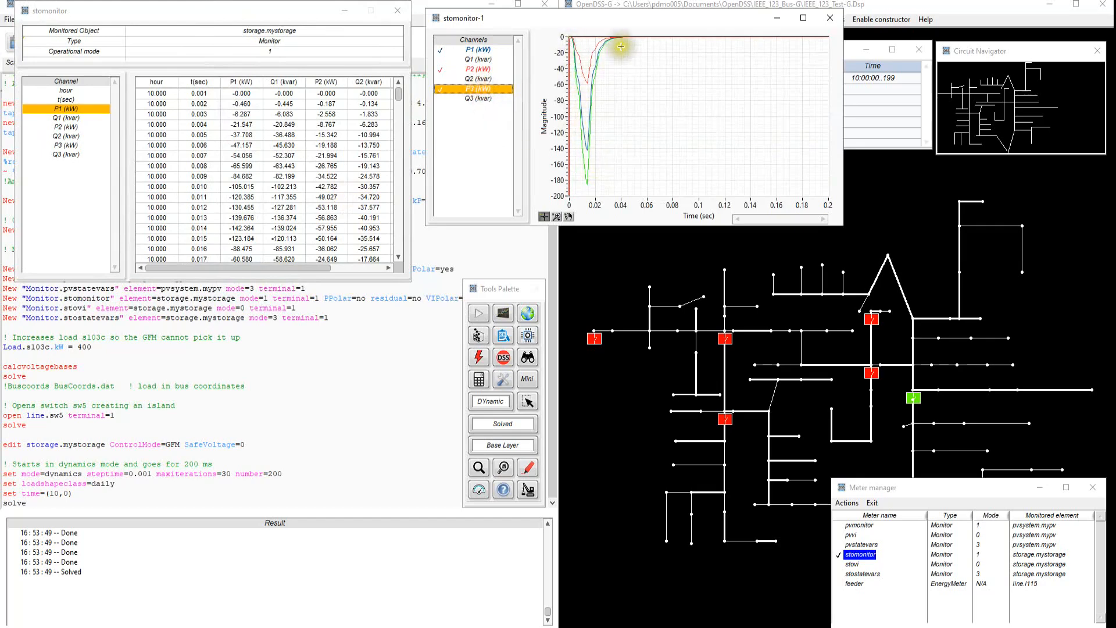
Step: Open the stovi readings under the stomonitor readings and add a V1, V2 and V3 Waveform widget below the power plot
{"action": "double_click", "coordinate": [851, 564]}
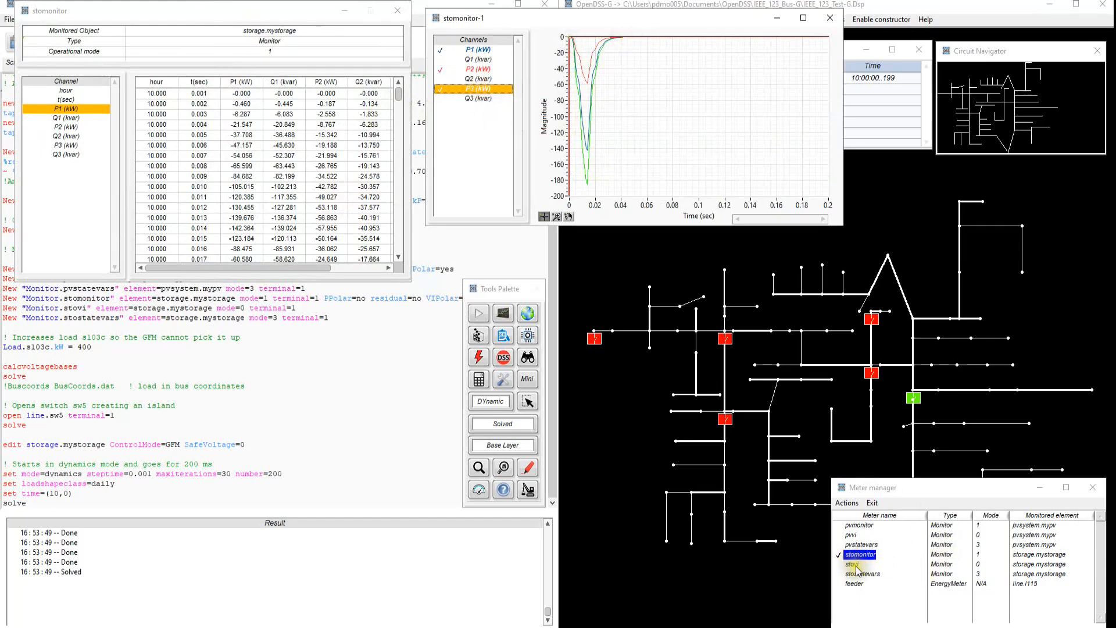
{"action": "left_click_drag", "start_coordinate": [578, 186], "coordinate": [232, 294]}
{"action": "right_click", "coordinate": [227, 408]}
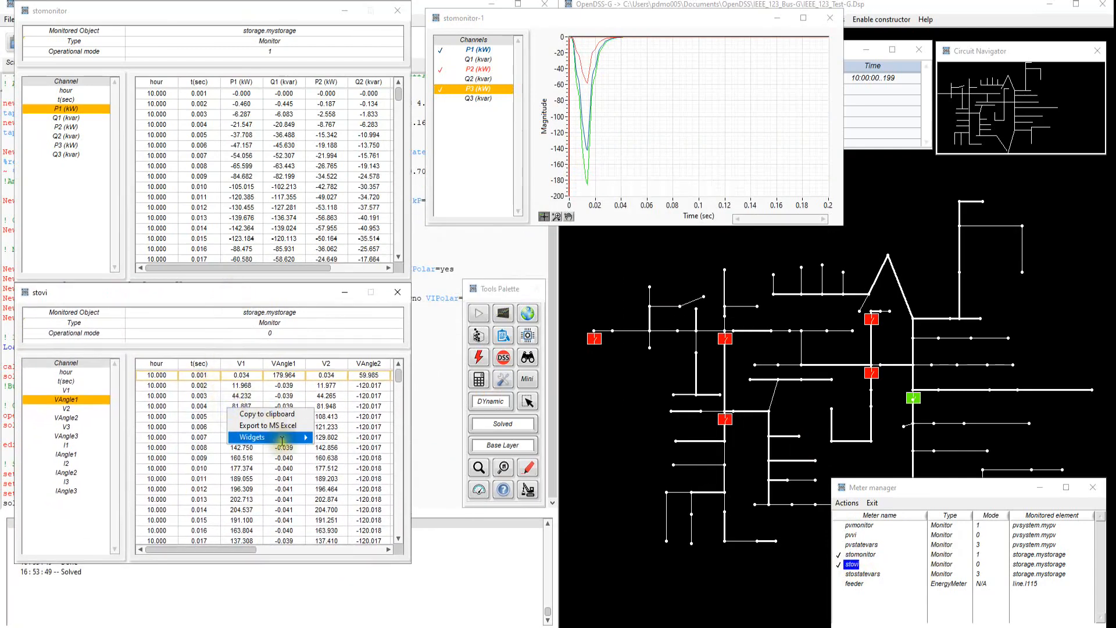
{"action": "mouse_move", "coordinate": [279, 437]}
{"action": "left_click", "coordinate": [351, 472]}
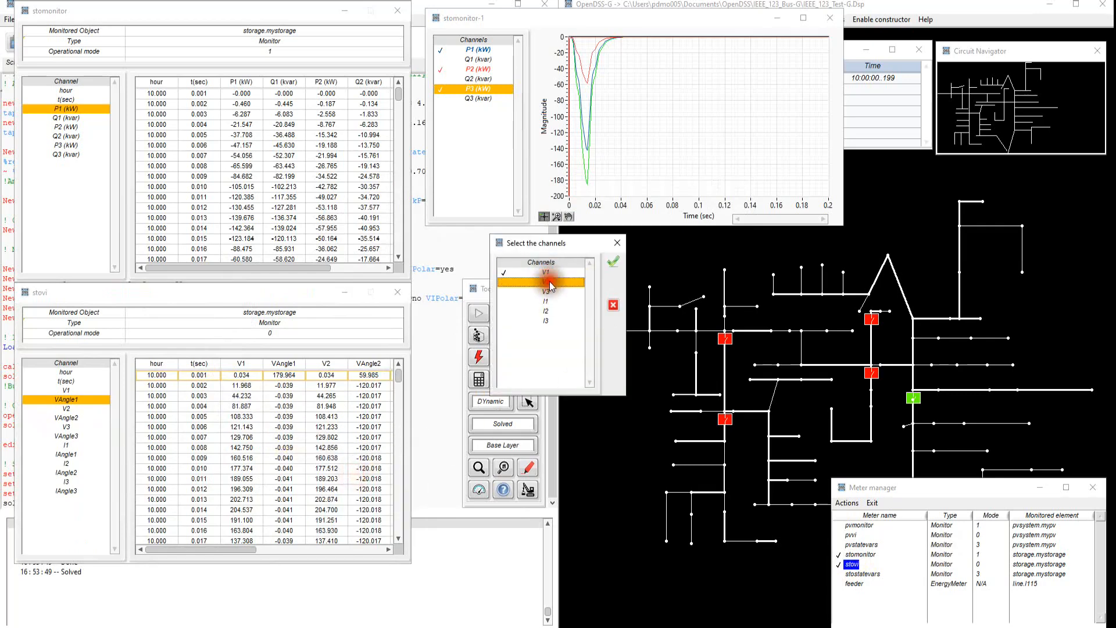
{"action": "left_click", "coordinate": [618, 267]}
{"action": "left_click_drag", "start_coordinate": [620, 200], "coordinate": [626, 241]}
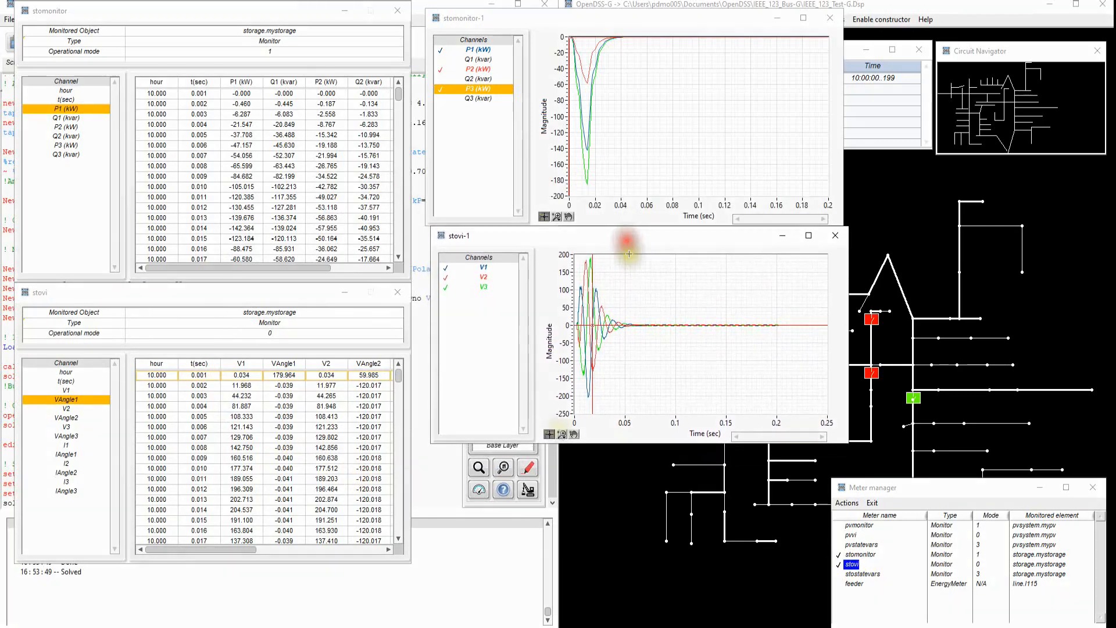
Step: Zoom in on the start of the stovi voltage waveform plot to examine the transient
{"action": "left_click", "coordinate": [562, 433]}
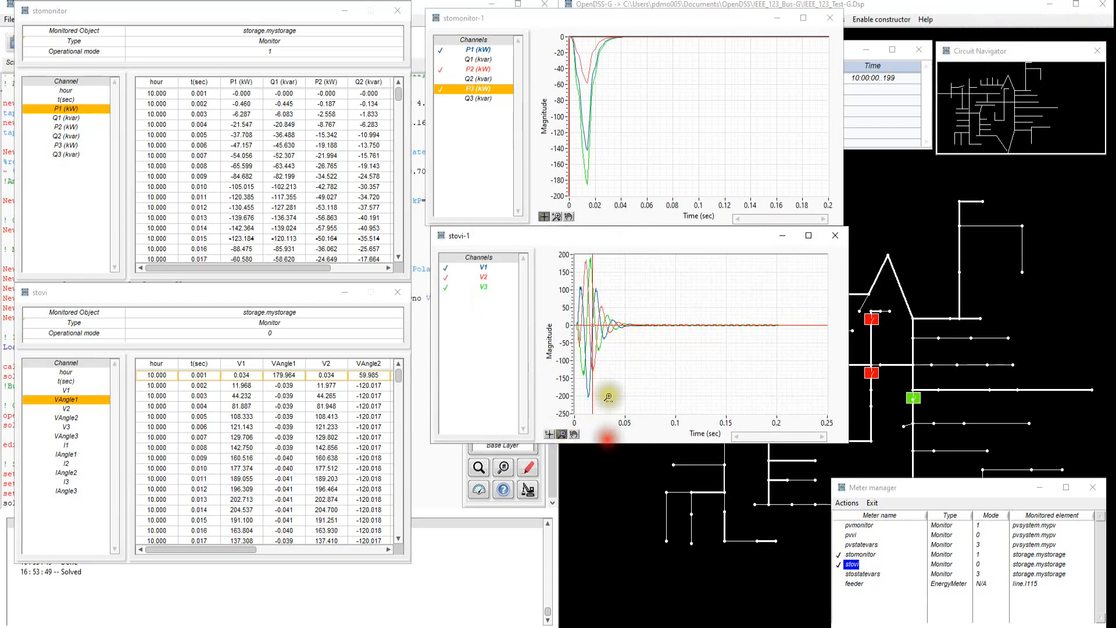
{"action": "left_click_drag", "start_coordinate": [676, 324], "coordinate": [575, 326]}
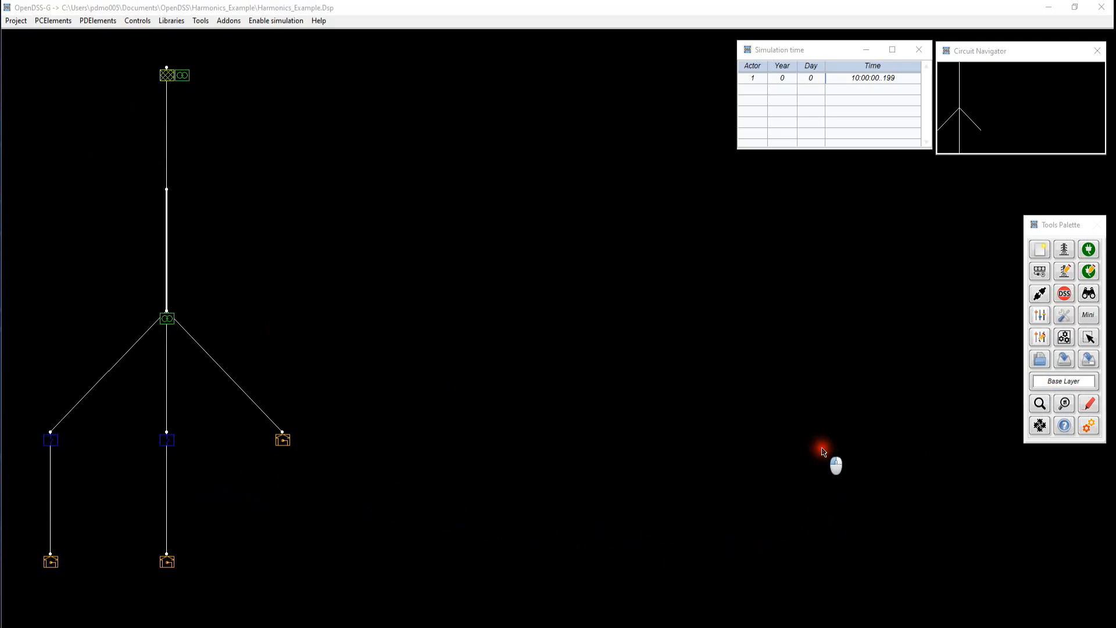
Step: Switch the harmonics circuit from constructor to simulation mode and set its solution mode to HarmonicT
{"action": "left_click", "coordinate": [1089, 427]}
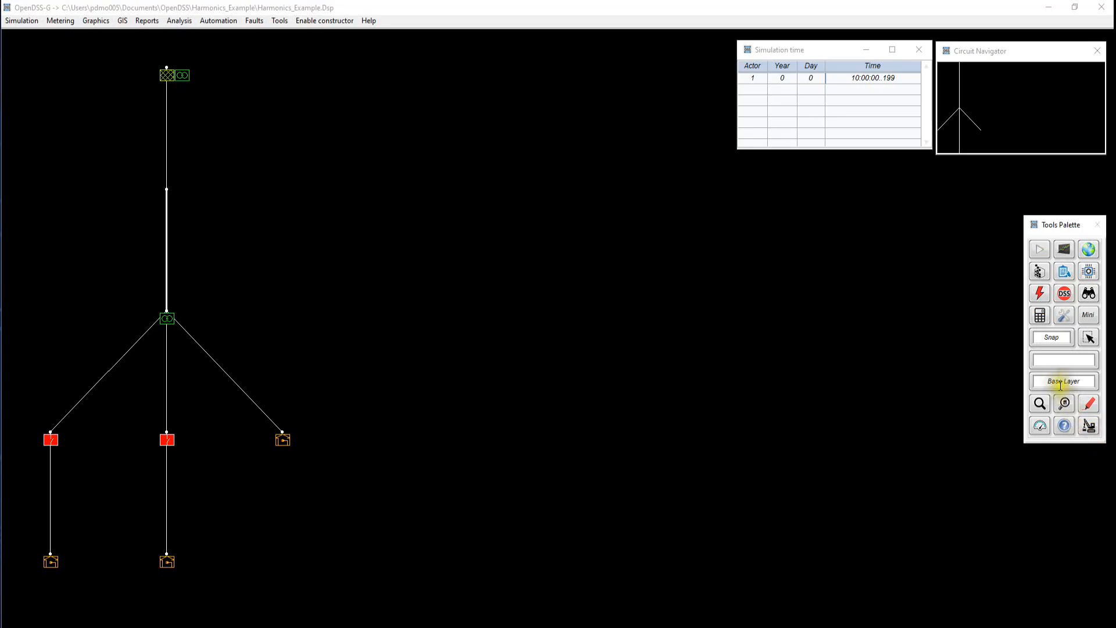
{"action": "left_click", "coordinate": [1064, 315]}
{"action": "left_click", "coordinate": [353, 220]}
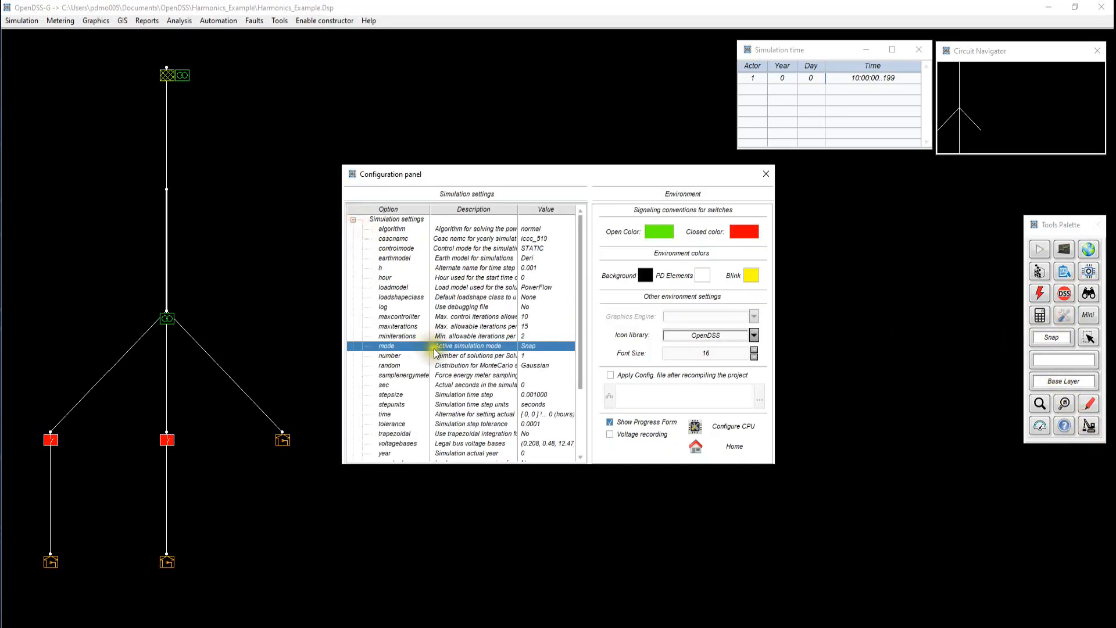
{"action": "double_click", "coordinate": [456, 347]}
{"action": "left_click", "coordinate": [599, 337]}
{"action": "type", "text": "H"}
{"action": "left_click", "coordinate": [627, 332]}
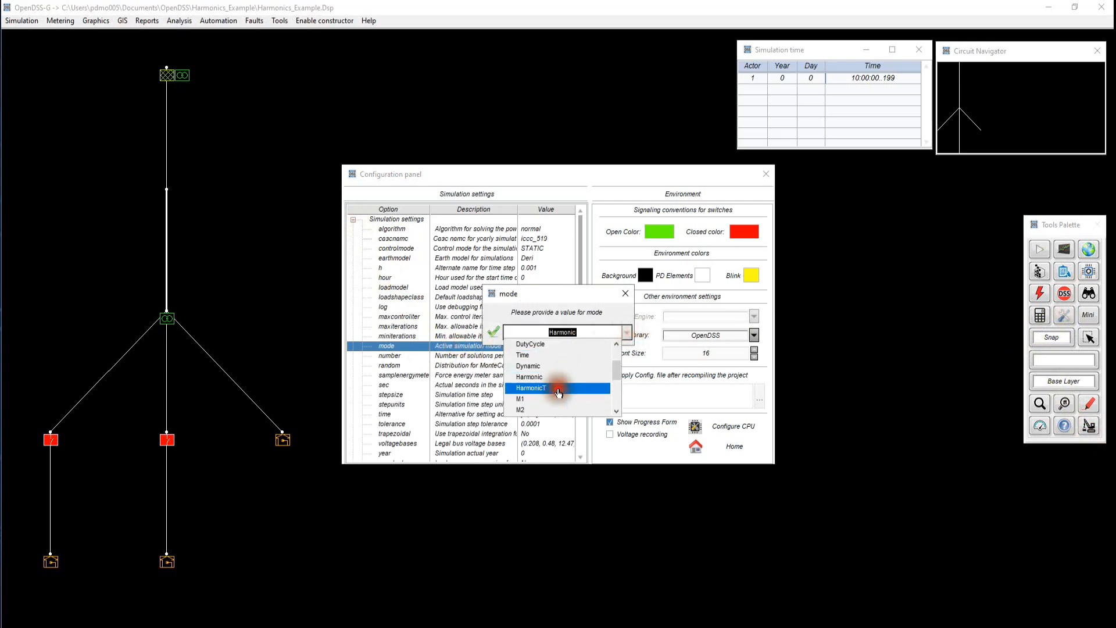
{"action": "left_click", "coordinate": [556, 387]}
{"action": "left_click", "coordinate": [496, 333]}
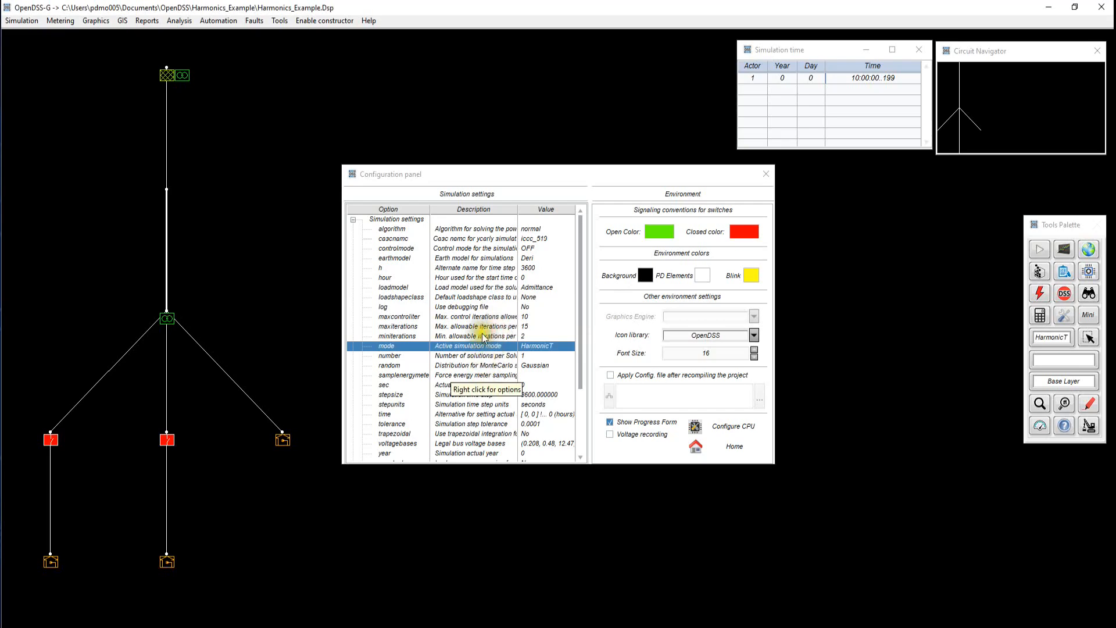
{"action": "left_click", "coordinate": [717, 450]}
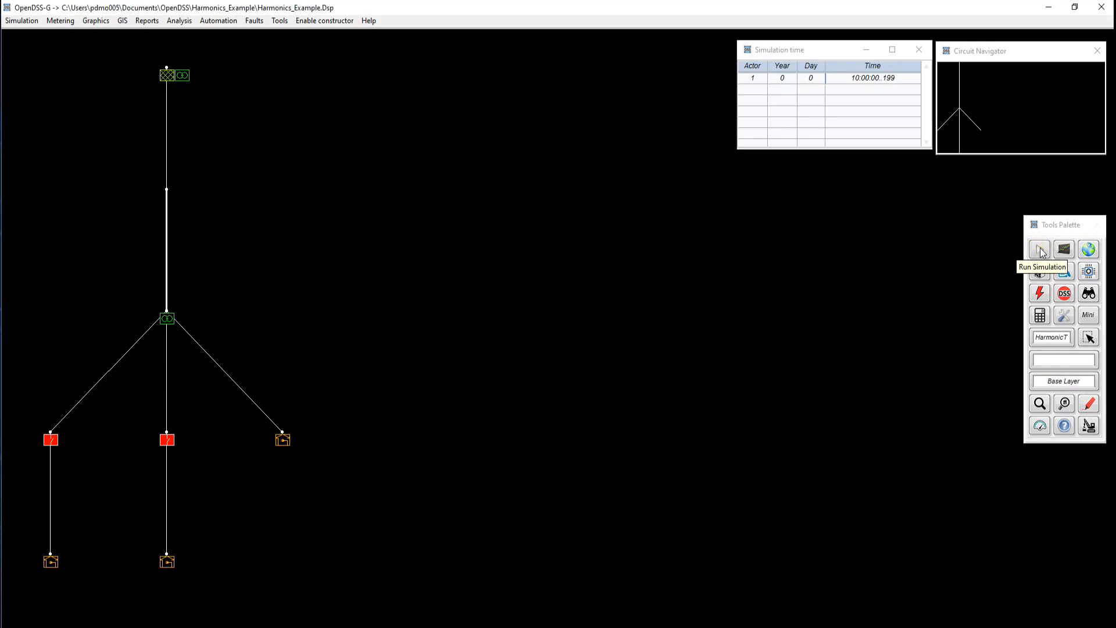
Step: Run the harmonic simulation and locate the mpcc monitor on the circuit from the meter manager
{"action": "left_click", "coordinate": [1040, 250]}
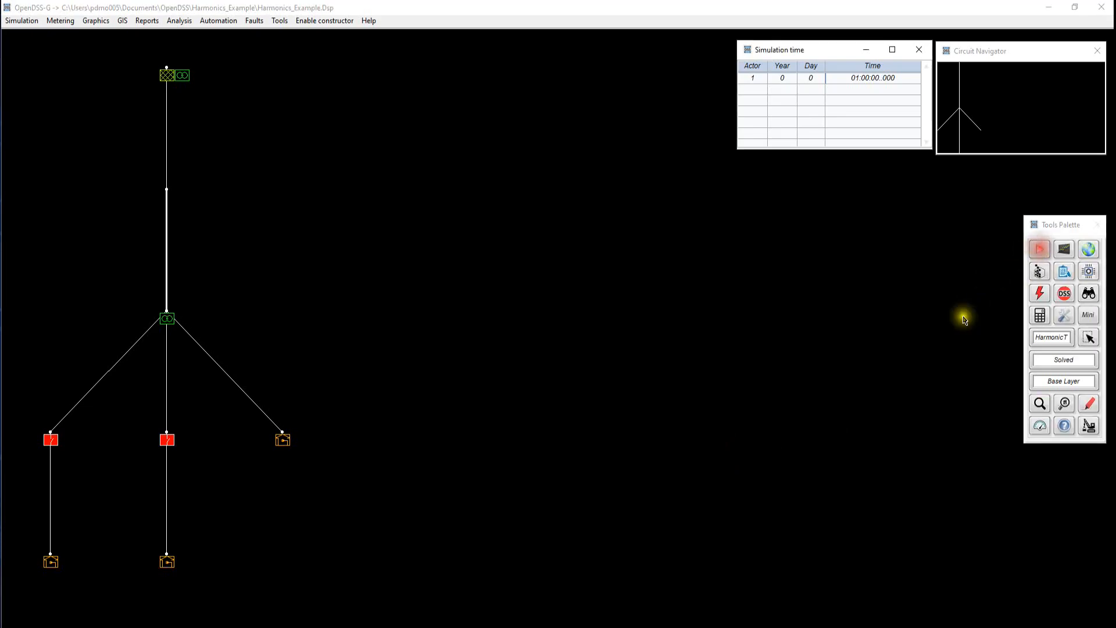
{"action": "left_click", "coordinate": [1038, 426]}
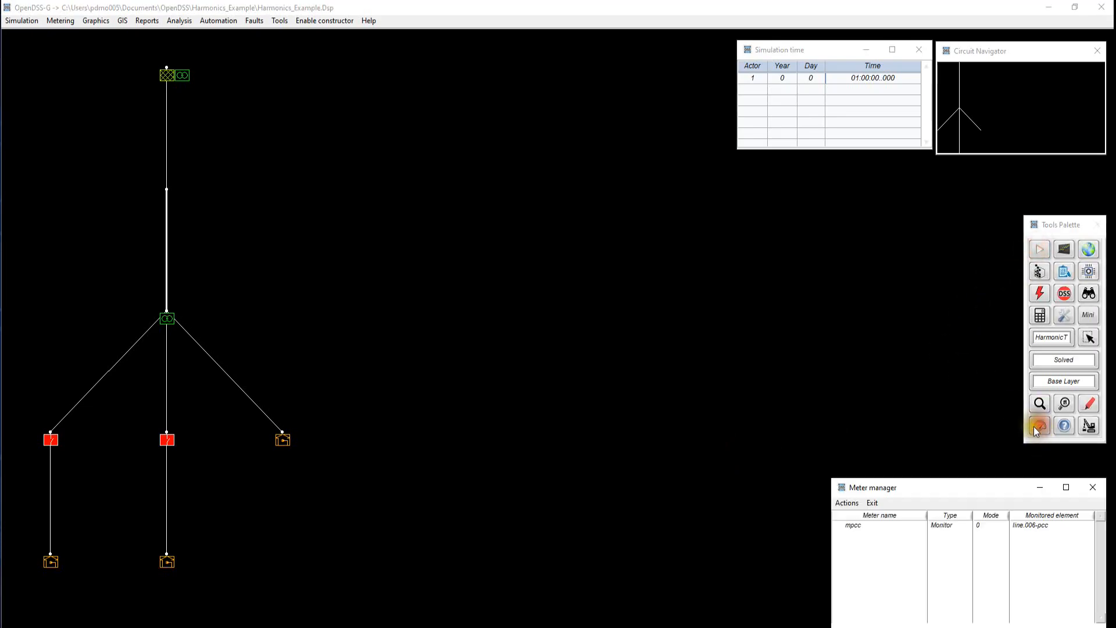
{"action": "right_click", "coordinate": [853, 530]}
{"action": "mouse_move", "coordinate": [909, 567]}
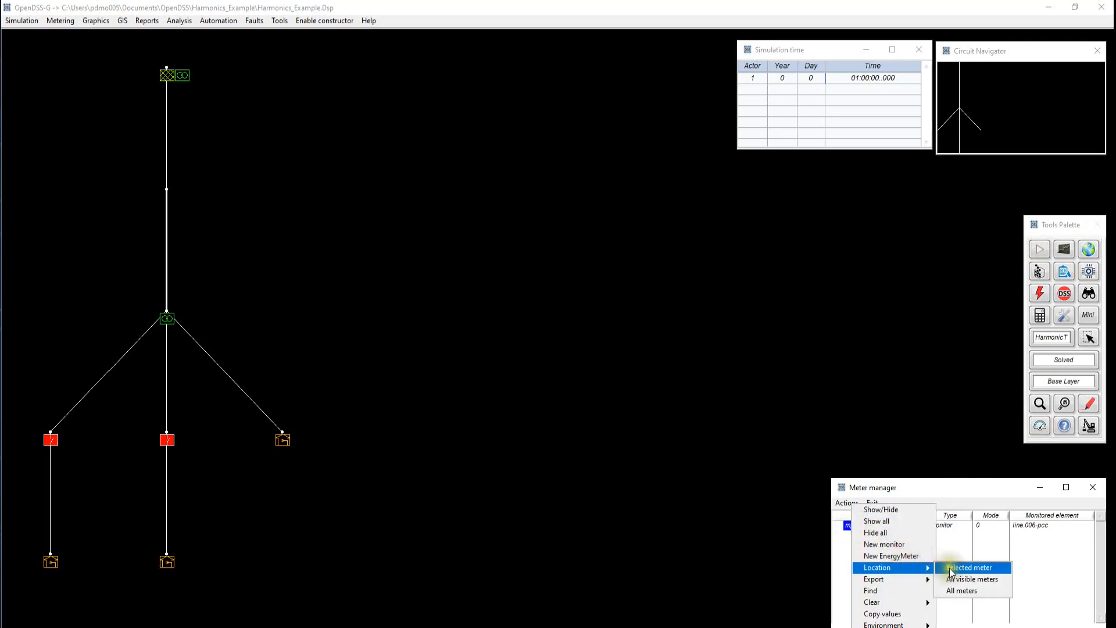
{"action": "left_click", "coordinate": [952, 569]}
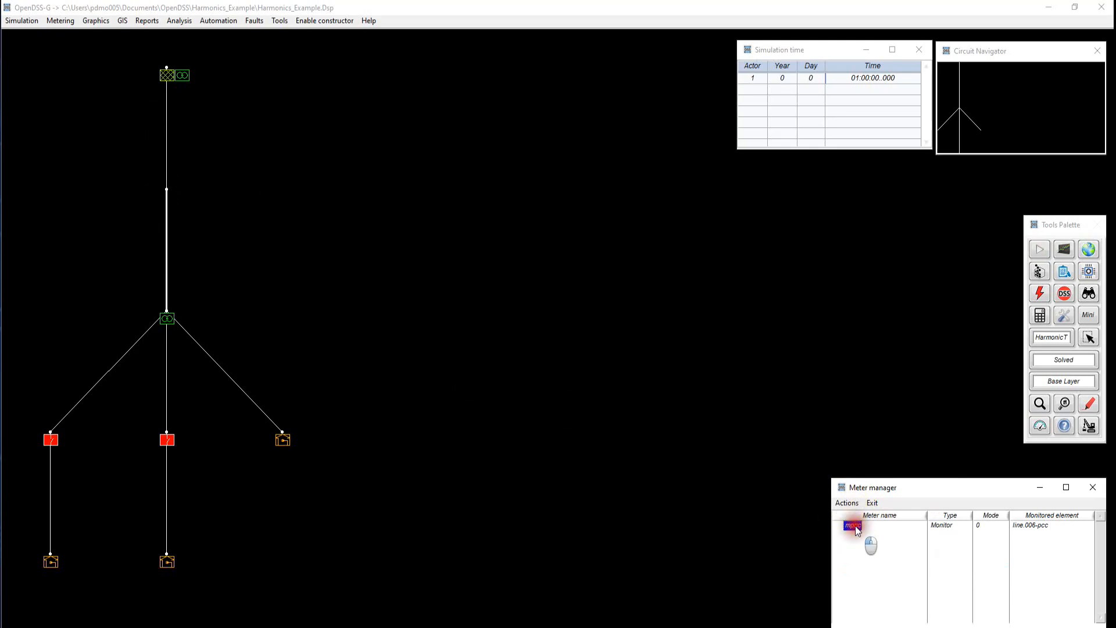
Step: Open the mpcc monitor readings, place them over the circuit's upper part and put the meter manager away
{"action": "double_click", "coordinate": [856, 529]}
{"action": "left_click_drag", "start_coordinate": [577, 184], "coordinate": [230, 25]}
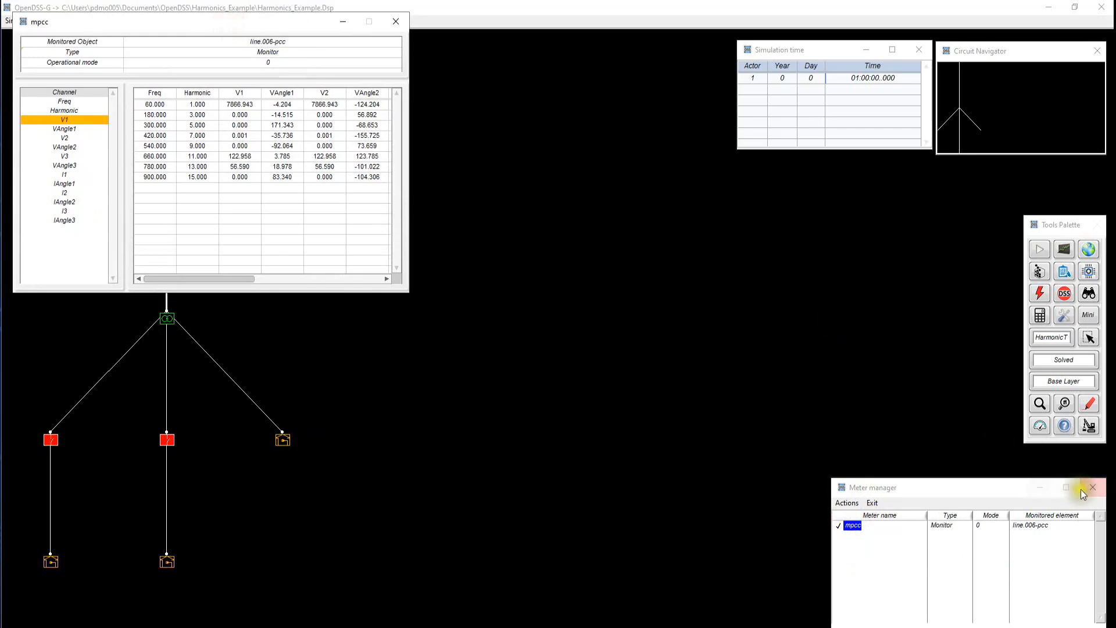
{"action": "left_click", "coordinate": [1050, 488]}
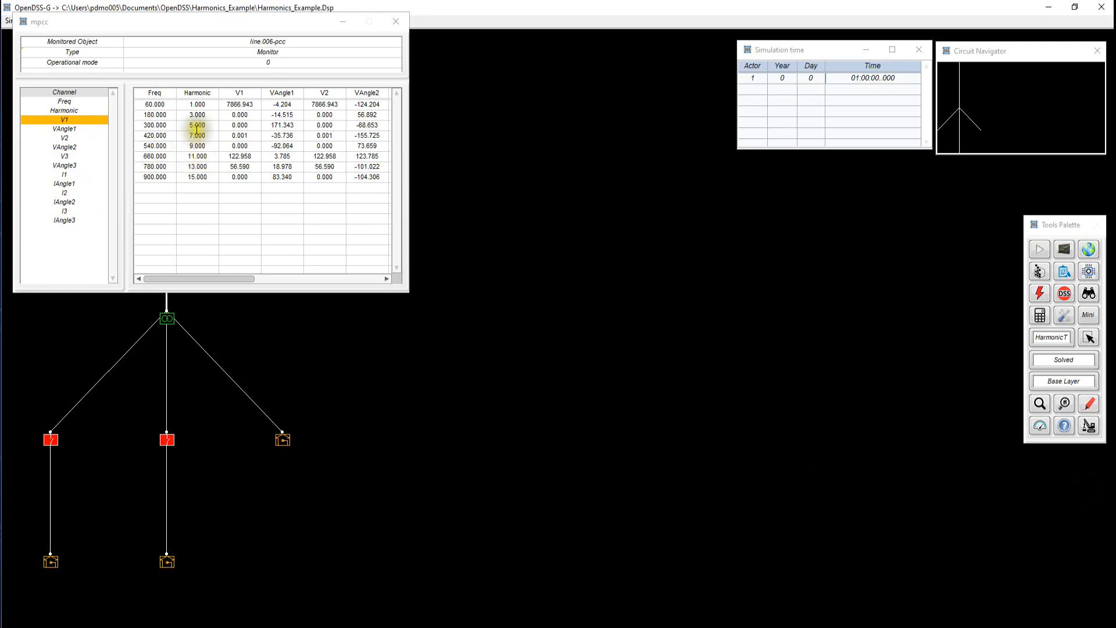
Step: Add a harmonic spectrum widget to mpcc for channels I1, I2 and I3, and place it beside the readings
{"action": "right_click", "coordinate": [204, 108]}
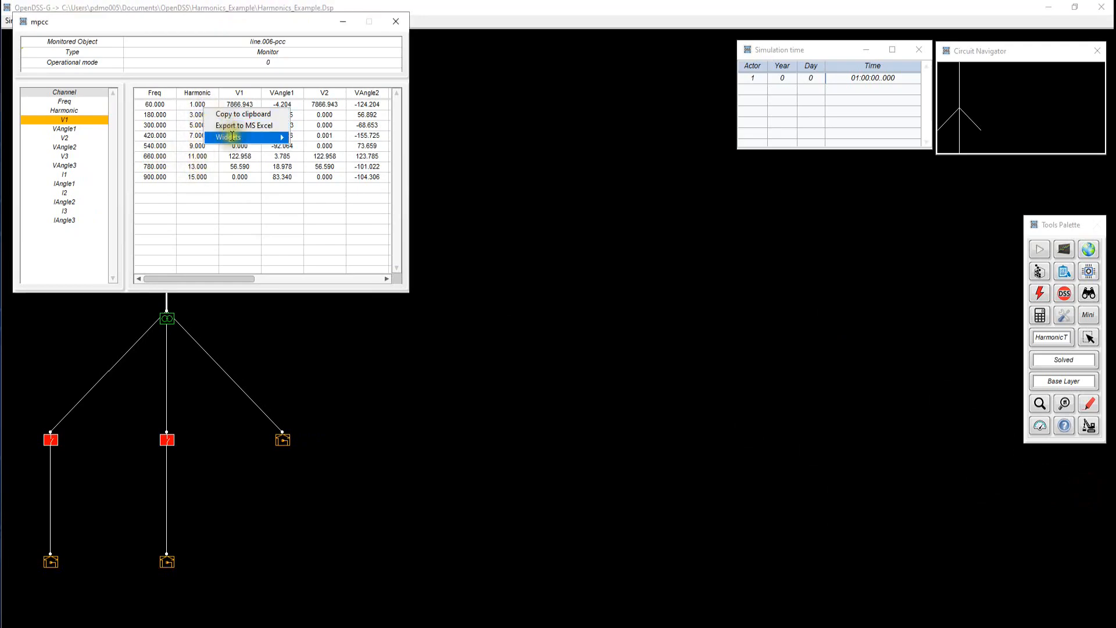
{"action": "mouse_move", "coordinate": [234, 137]}
{"action": "left_click", "coordinate": [325, 183]}
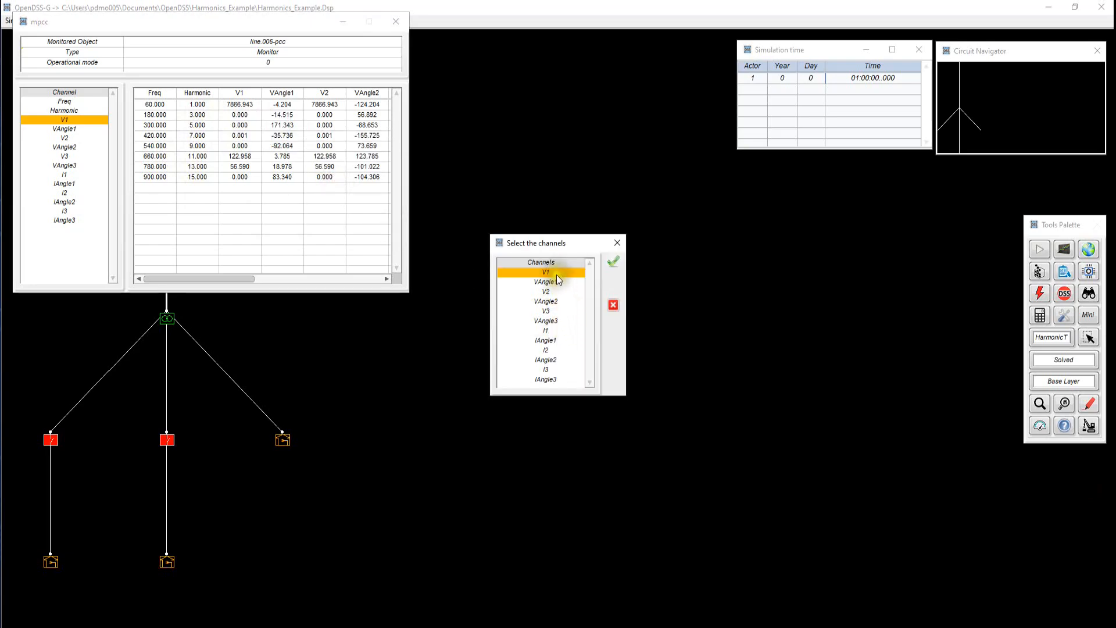
{"action": "left_click", "coordinate": [551, 330]}
{"action": "left_click", "coordinate": [555, 350]}
{"action": "left_click", "coordinate": [549, 370]}
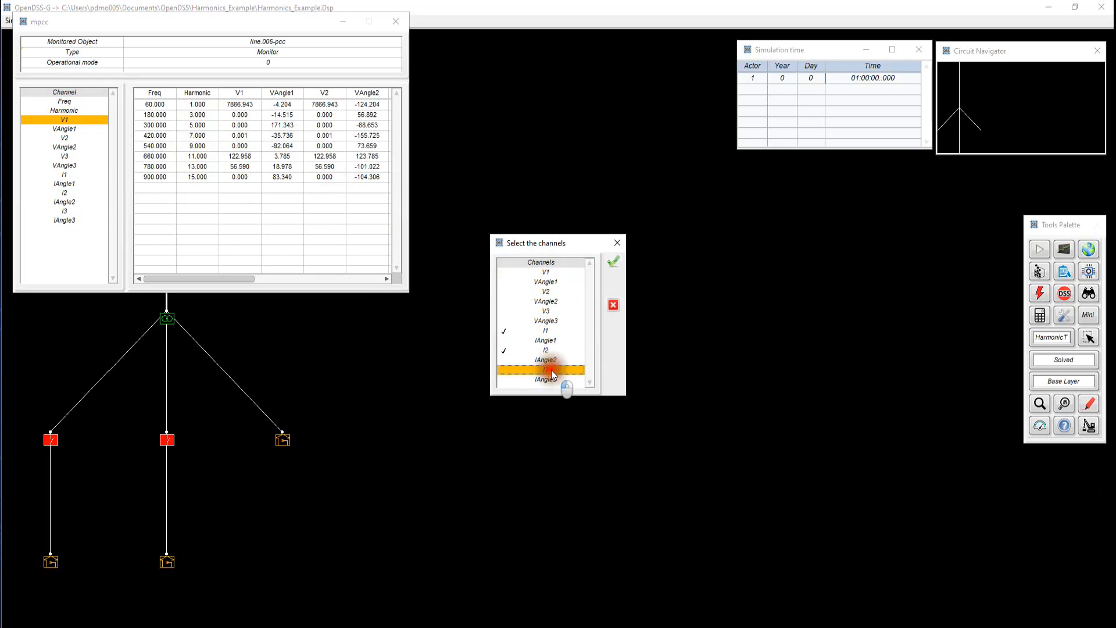
{"action": "left_click", "coordinate": [614, 267]}
{"action": "left_click_drag", "start_coordinate": [525, 145], "coordinate": [627, 50]}
{"action": "mouse_move", "coordinate": [804, 230]}
{"action": "left_mouse_down"}
{"action": "mouse_move", "coordinate": [972, 308]}
{"action": "mouse_move", "coordinate": [808, 229]}
{"action": "mouse_move", "coordinate": [765, 224]}
{"action": "mouse_move", "coordinate": [822, 232]}
{"action": "left_mouse_up"}
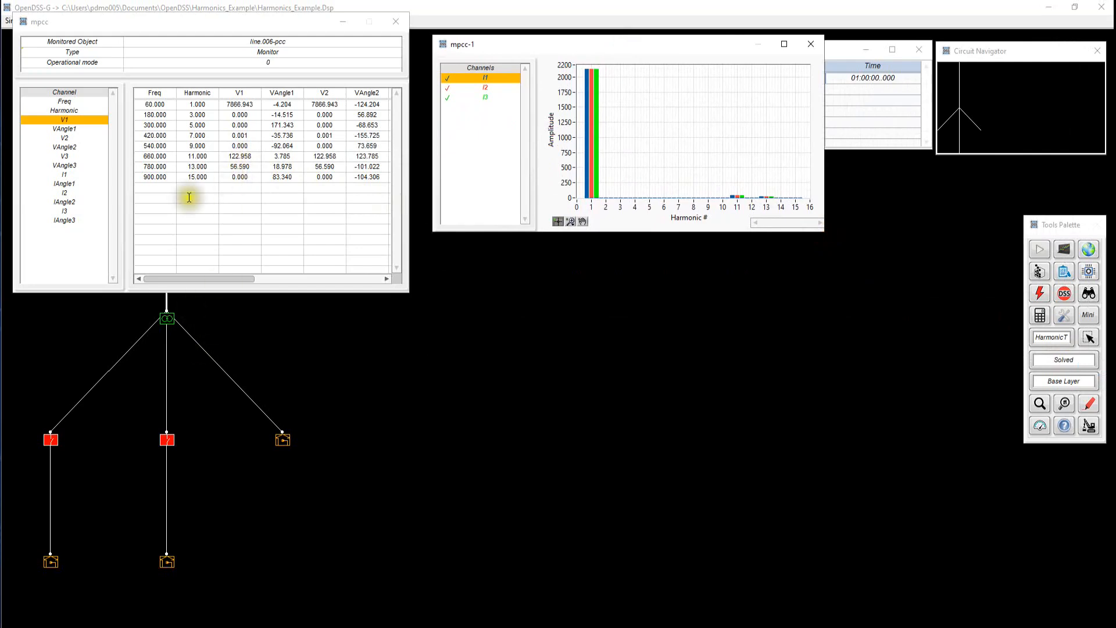
Step: Open the circuit's left switch, rerun the simulation and move the simulation time window off the spectrum plot
{"action": "left_click", "coordinate": [49, 443]}
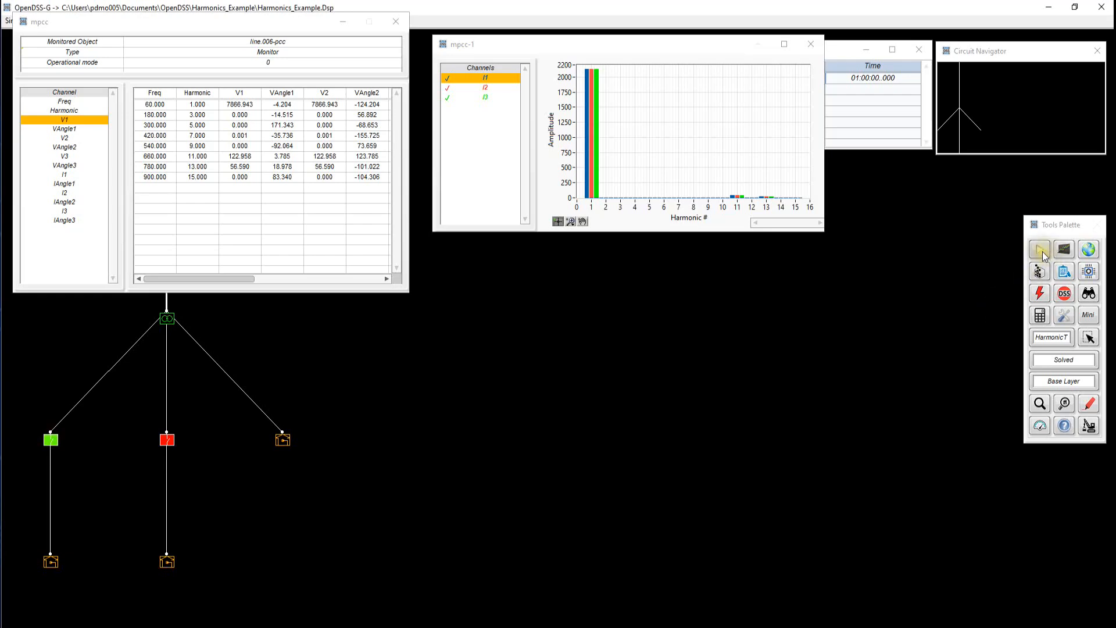
{"action": "left_click", "coordinate": [1043, 255]}
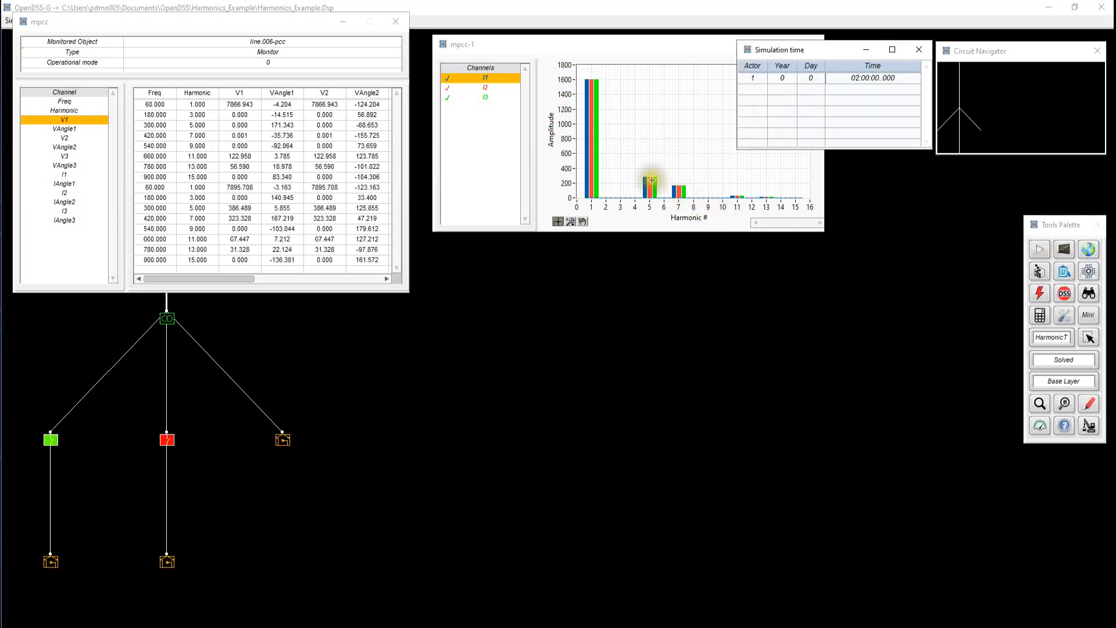
{"action": "left_click_drag", "start_coordinate": [815, 50], "coordinate": [930, 25]}
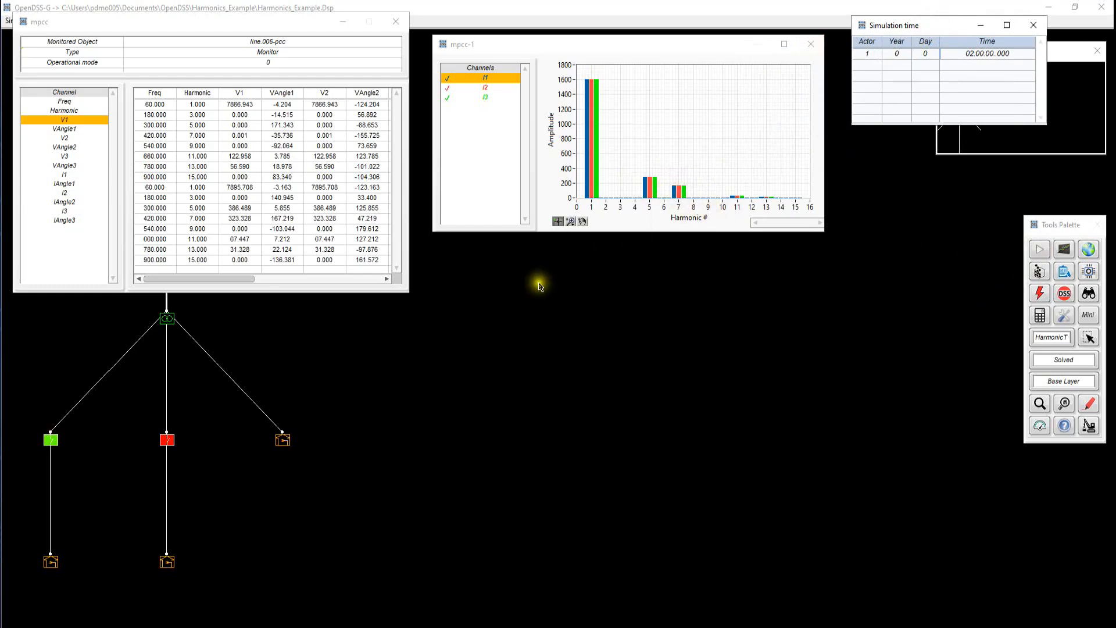
Step: Add an mpcc waveform widget for I1, I2 and I3, placed below the spectrum plot and narrowed to match its width
{"action": "right_click", "coordinate": [250, 152]}
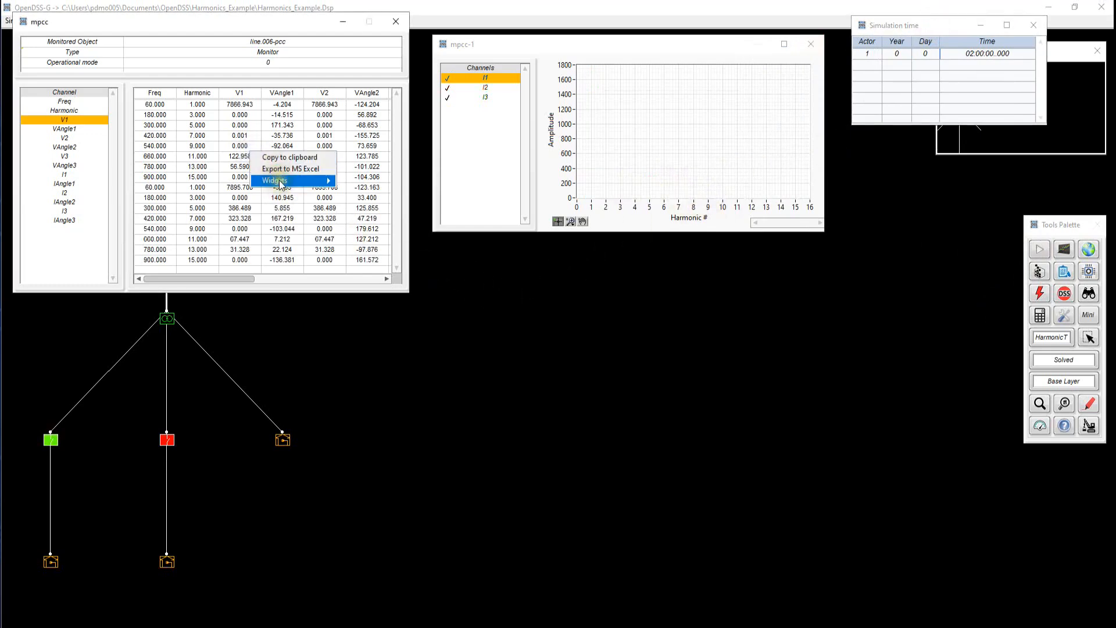
{"action": "mouse_move", "coordinate": [333, 185]}
{"action": "left_click", "coordinate": [372, 216]}
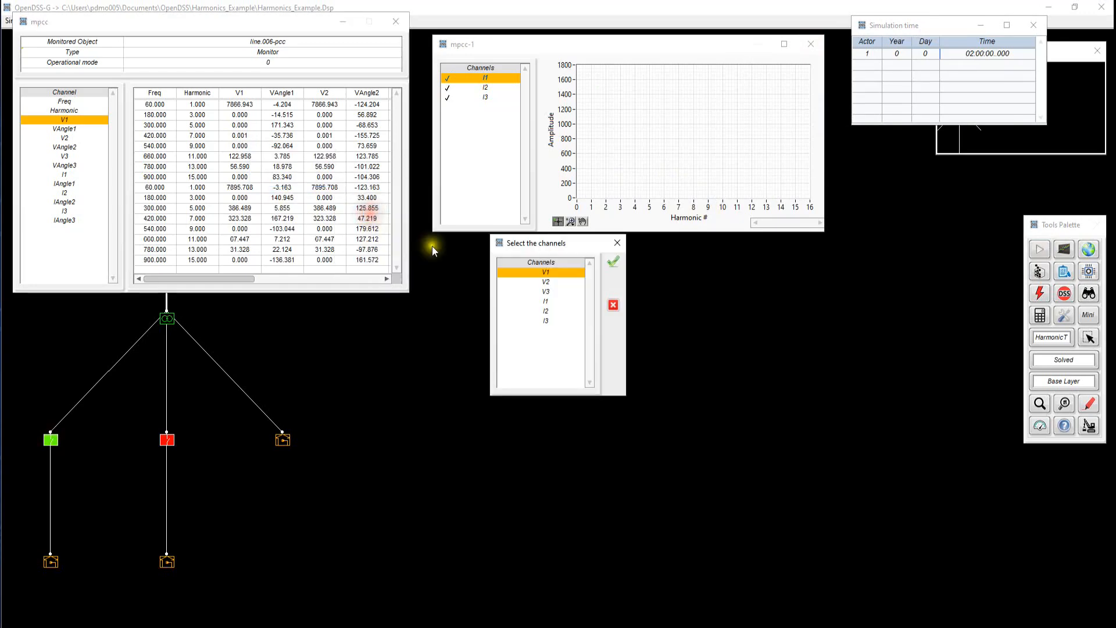
{"action": "left_click", "coordinate": [548, 312]}
{"action": "left_click", "coordinate": [552, 320]}
{"action": "left_click", "coordinate": [613, 261]}
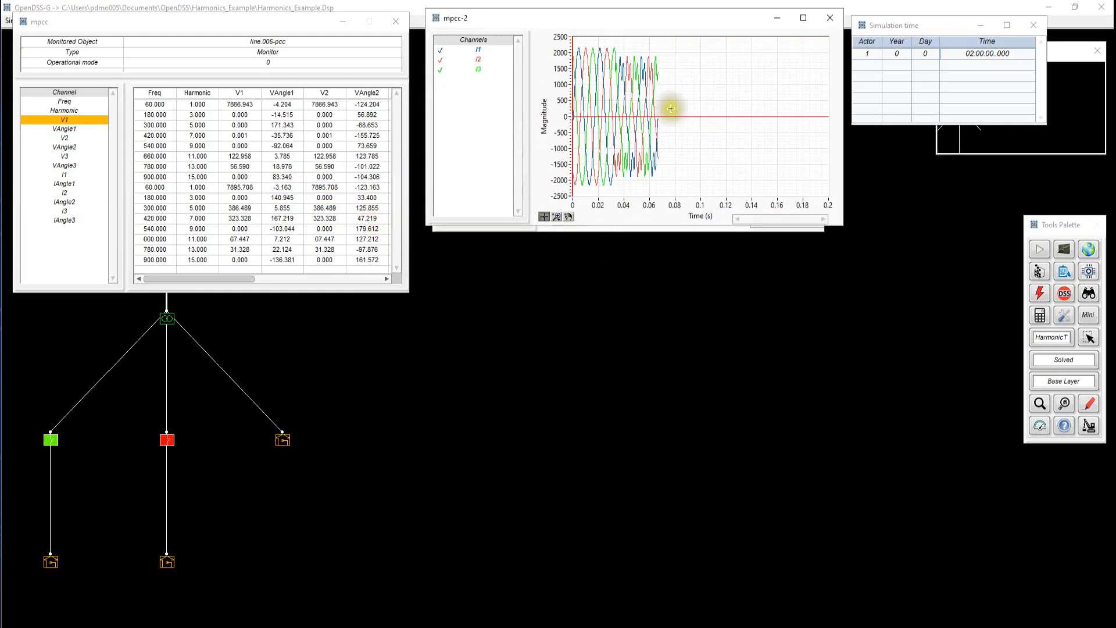
{"action": "left_click_drag", "start_coordinate": [696, 19], "coordinate": [702, 244]}
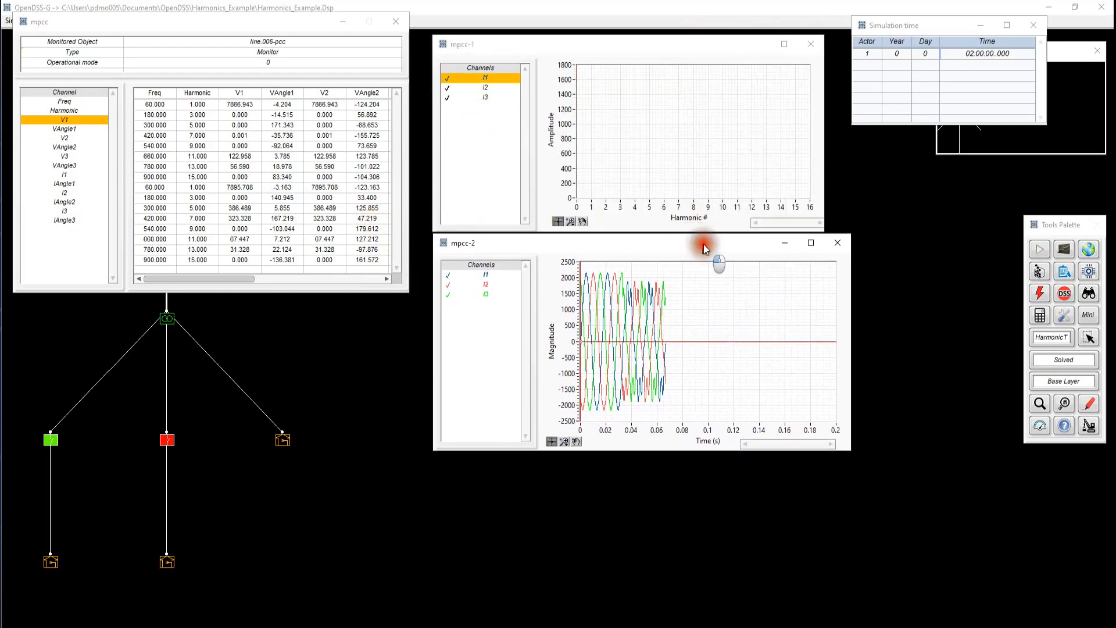
{"action": "left_click_drag", "start_coordinate": [855, 363], "coordinate": [829, 369]}
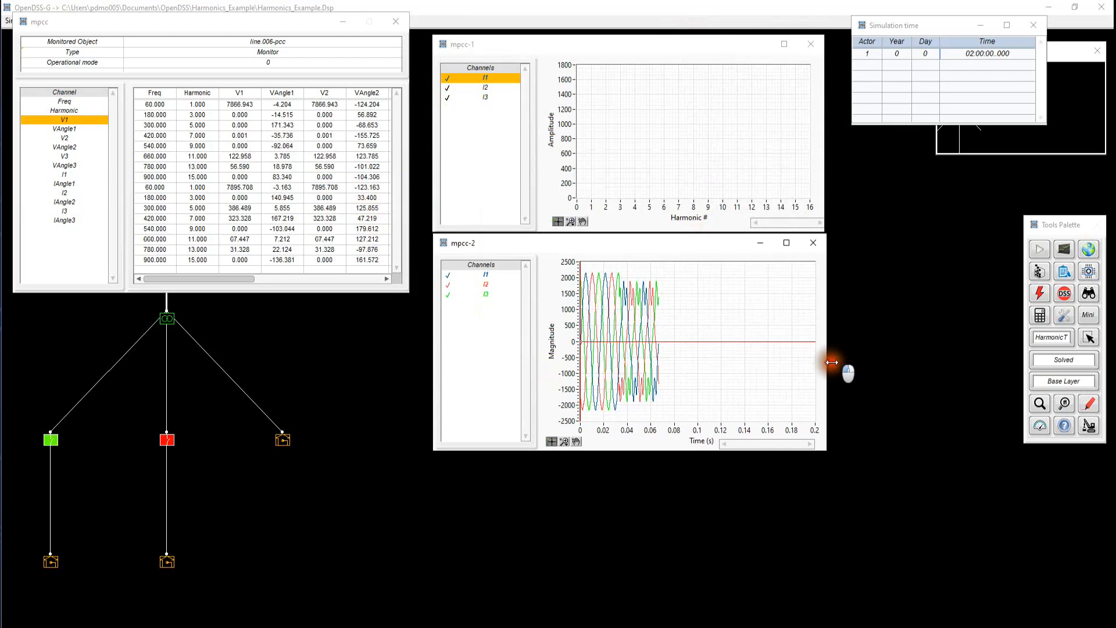
Step: Step through the mpcc reading rows from the first to the second solution to compare their harmonic spectra
{"action": "left_click", "coordinate": [261, 166]}
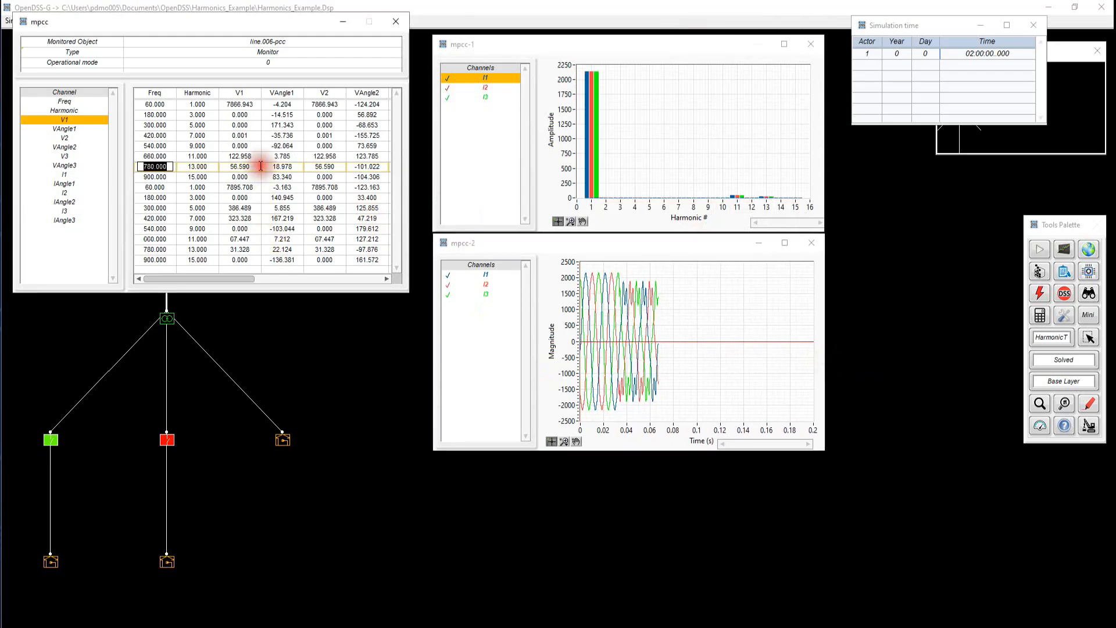
{"action": "left_click", "coordinate": [221, 123]}
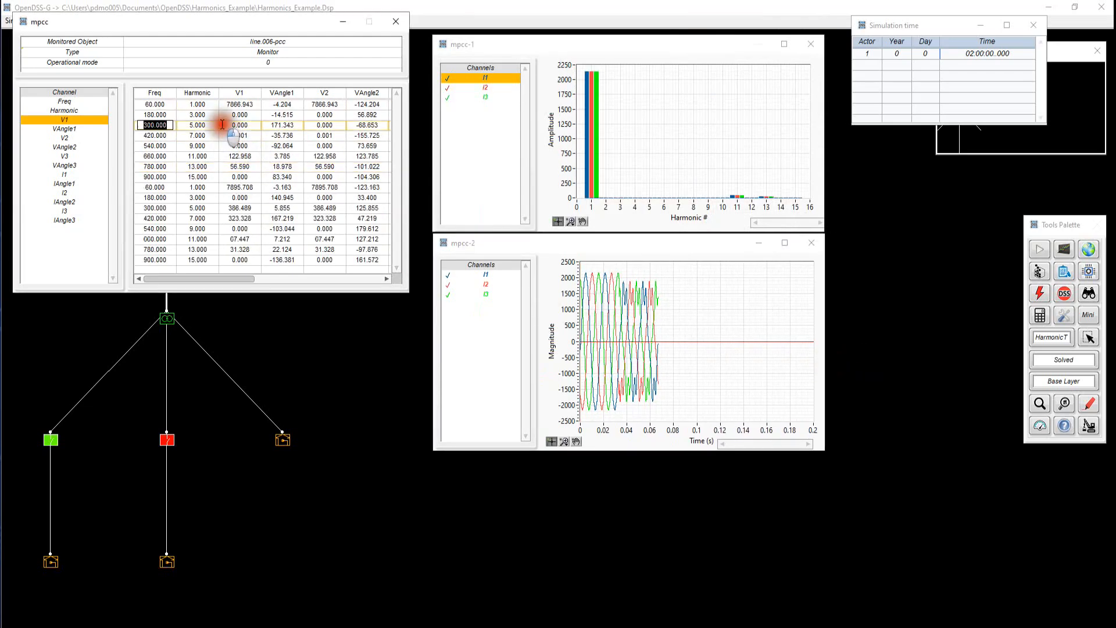
{"action": "key", "text": "Down"}
{"action": "key", "text": "Down"}
{"action": "key", "text": "Down"}
{"action": "key", "text": "Down"}
{"action": "key", "text": "Down"}
{"action": "key", "text": "Down"}
{"action": "key", "text": "Down"}
{"action": "key", "text": "Down"}
{"action": "key", "text": "Down"}
{"action": "key", "text": "Down"}
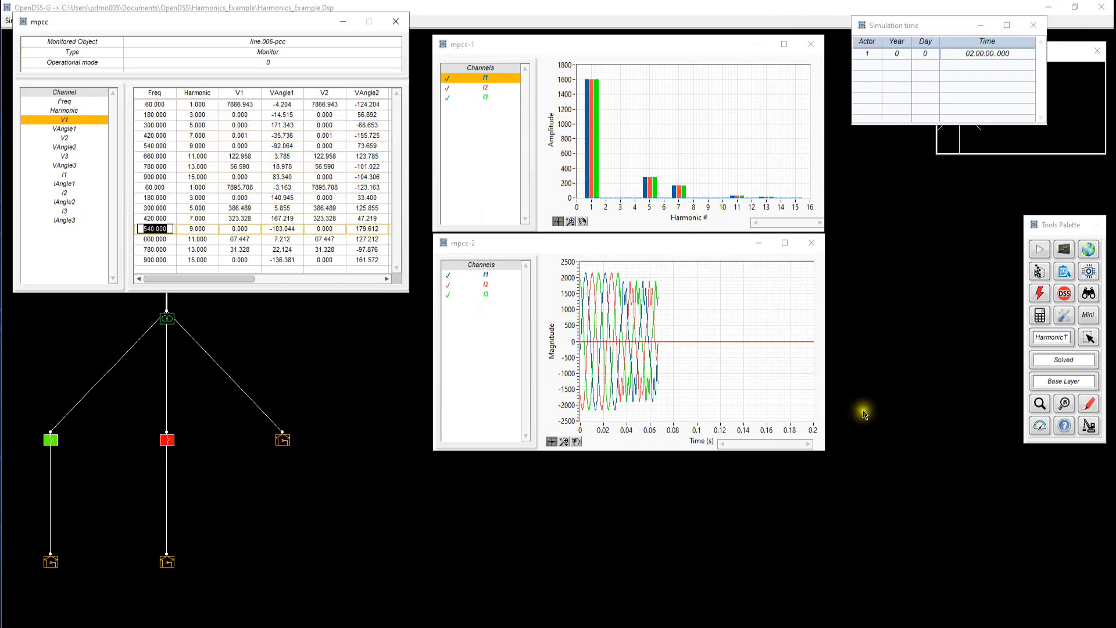
Step: Set the upper limit of the mpcc waveform plot's time axis to 0.08 s
{"action": "left_click", "coordinate": [813, 430]}
{"action": "type", "text": "0.08"}
{"action": "key", "text": "Return"}
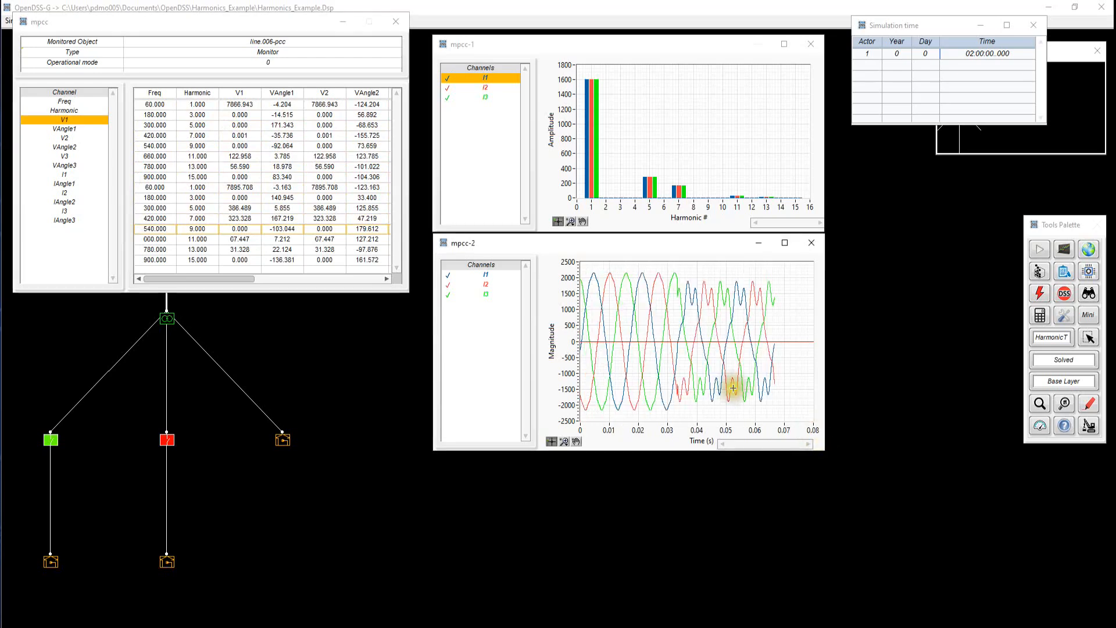
{"action": "right_click", "coordinate": [675, 321]}
{"action": "left_click", "coordinate": [693, 362]}
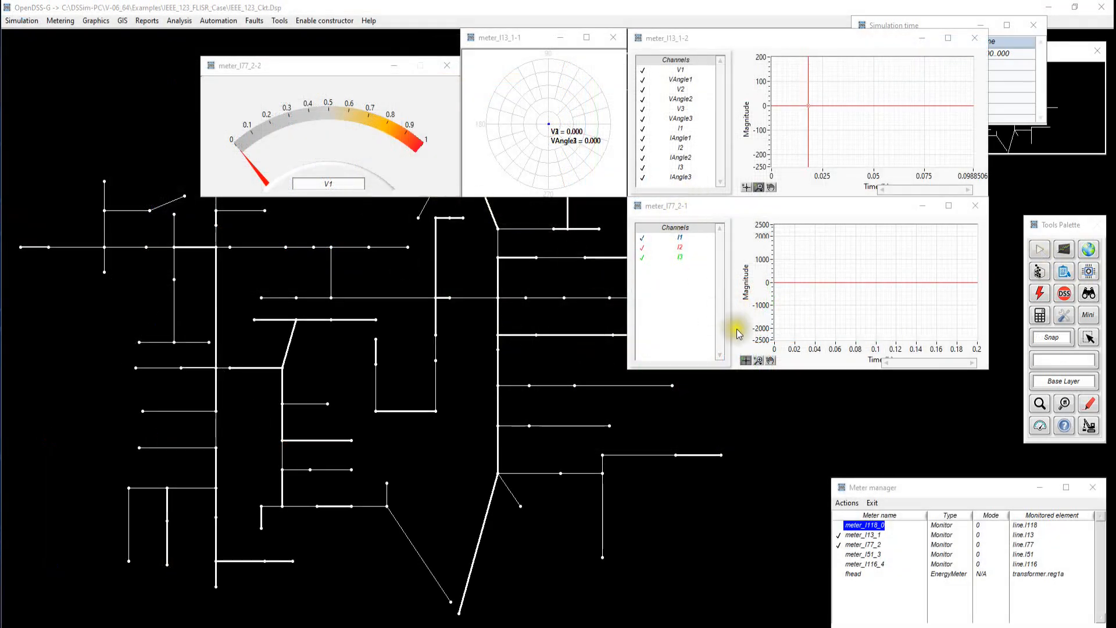
Step: Set the IEEE 123 FLISR circuit's simulation mode to Daily and run the simulation
{"action": "left_click", "coordinate": [1063, 316]}
{"action": "left_click", "coordinate": [353, 219]}
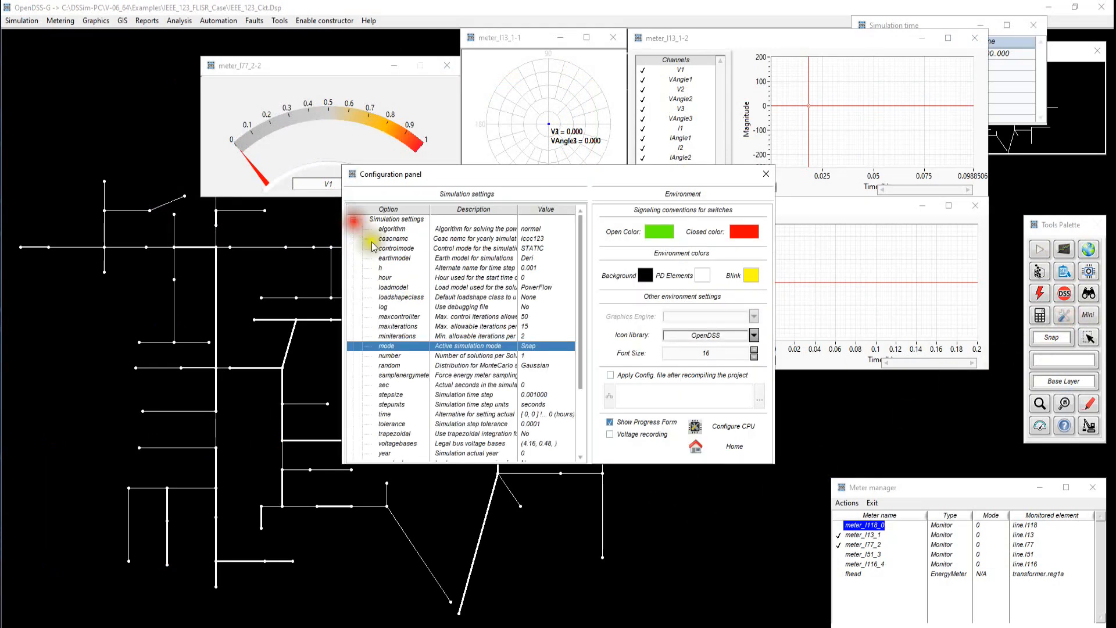
{"action": "double_click", "coordinate": [484, 346]}
{"action": "double_click", "coordinate": [591, 332]}
{"action": "type", "text": "Daily"}
{"action": "key", "text": "Return"}
{"action": "key", "text": "Return"}
{"action": "left_click", "coordinate": [750, 448]}
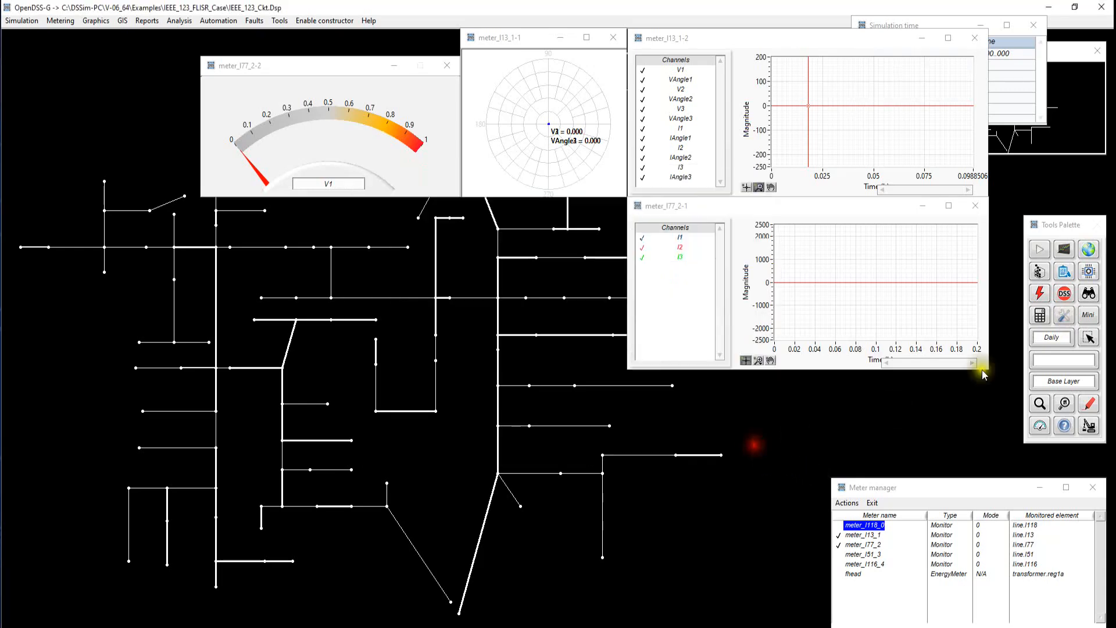
{"action": "left_click", "coordinate": [1040, 249]}
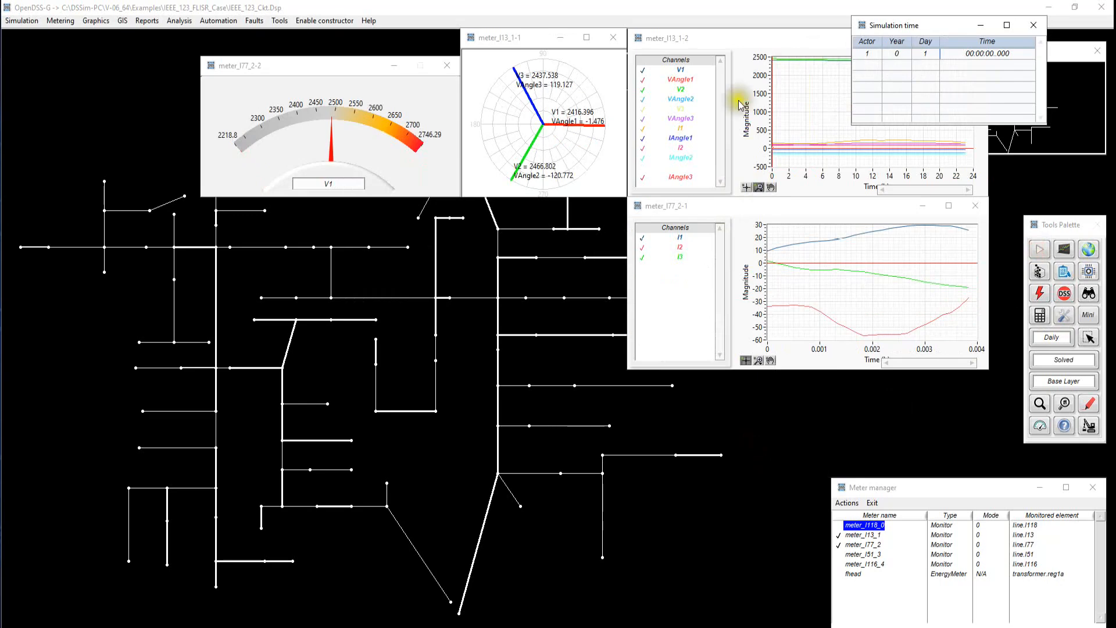
Step: Deselect all channels in the meter_l13_1 time plot and display only V1, V2 and V3
{"action": "right_click", "coordinate": [686, 129]}
{"action": "left_click", "coordinate": [704, 158]}
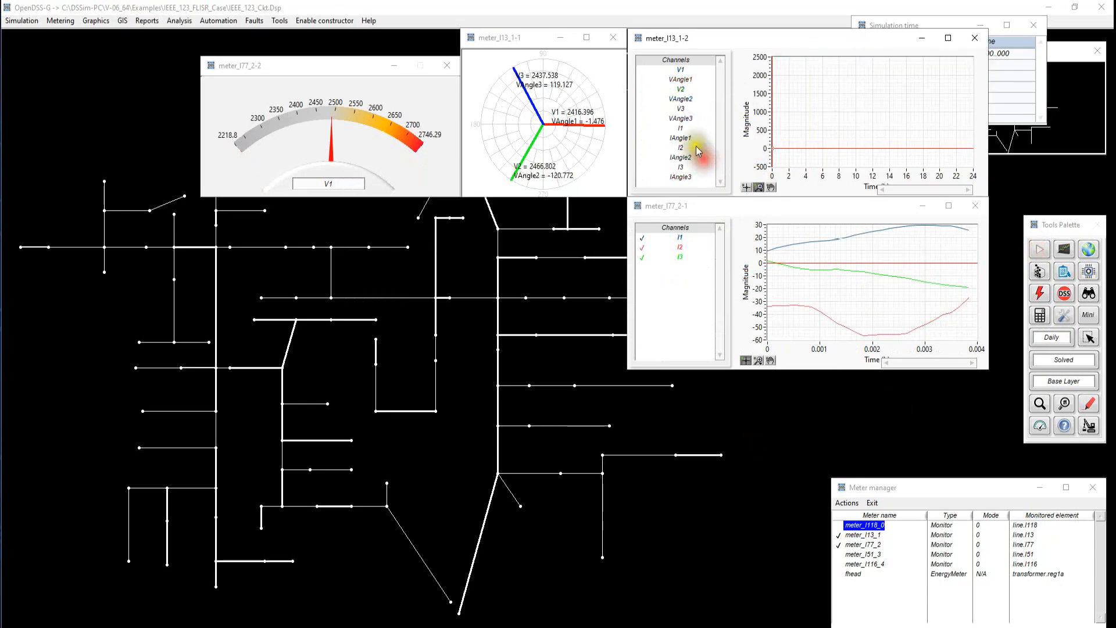
{"action": "left_click", "coordinate": [680, 69]}
{"action": "left_click", "coordinate": [681, 88]}
{"action": "left_click", "coordinate": [681, 109]}
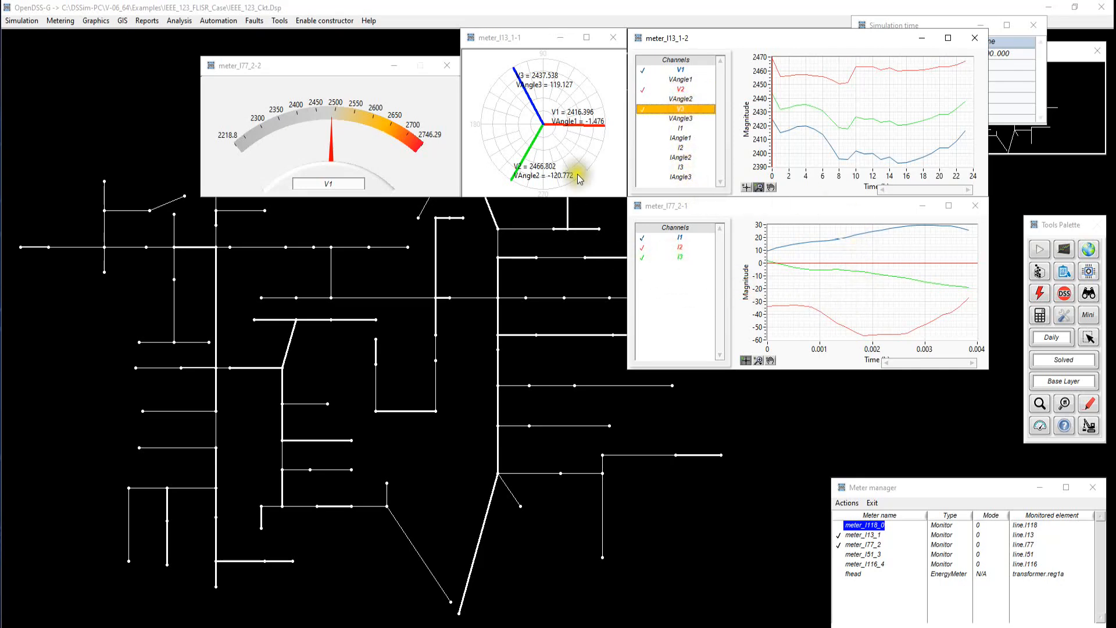
Step: Save the current meter and widget environment as myEnvironment3 in the IEEE_123_FLISR_Case folder
{"action": "right_click", "coordinate": [859, 605]}
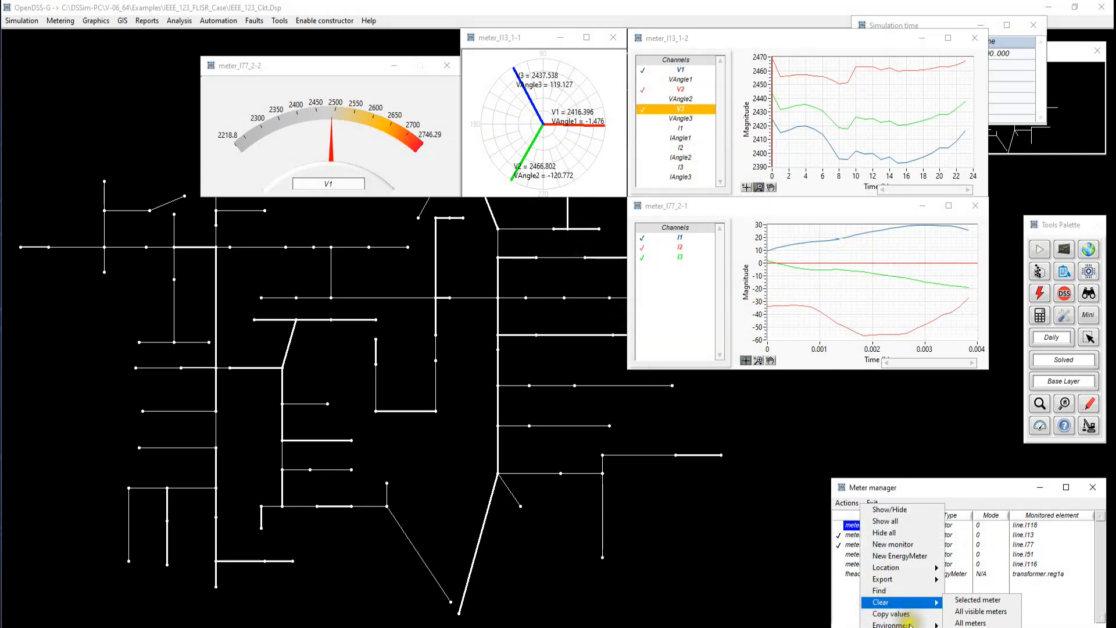
{"action": "left_click", "coordinate": [985, 606]}
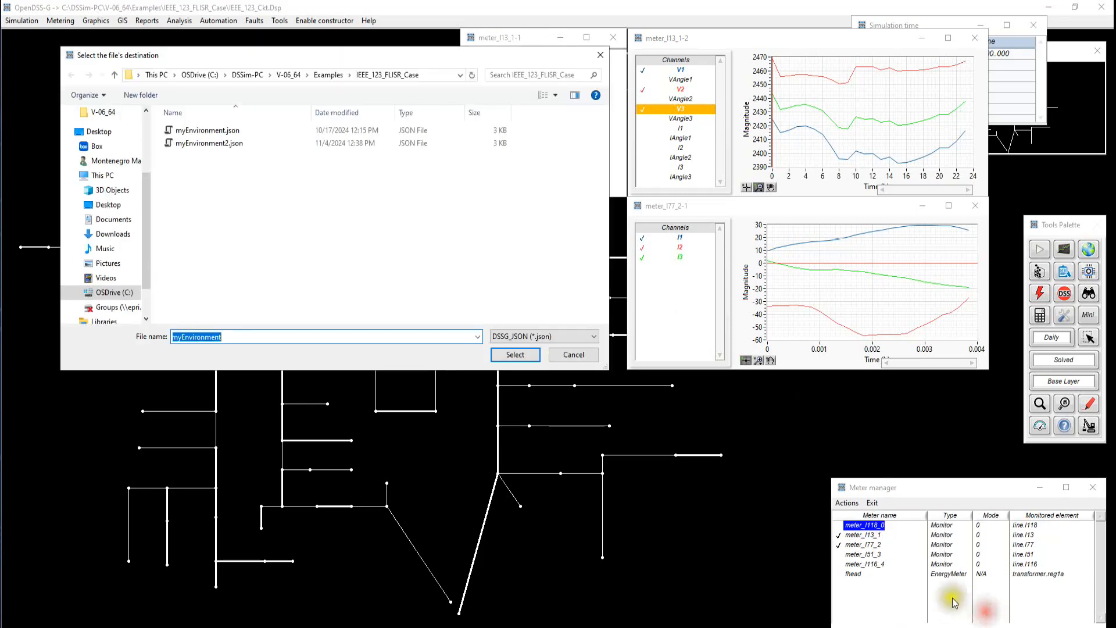
{"action": "left_click", "coordinate": [251, 336]}
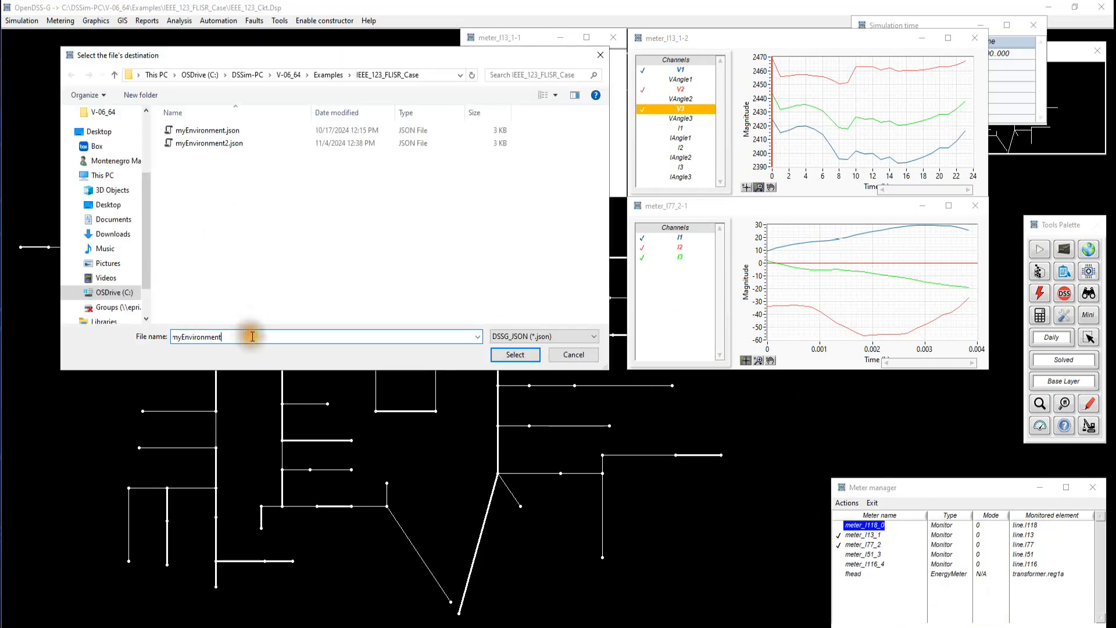
{"action": "left_click", "coordinate": [508, 356]}
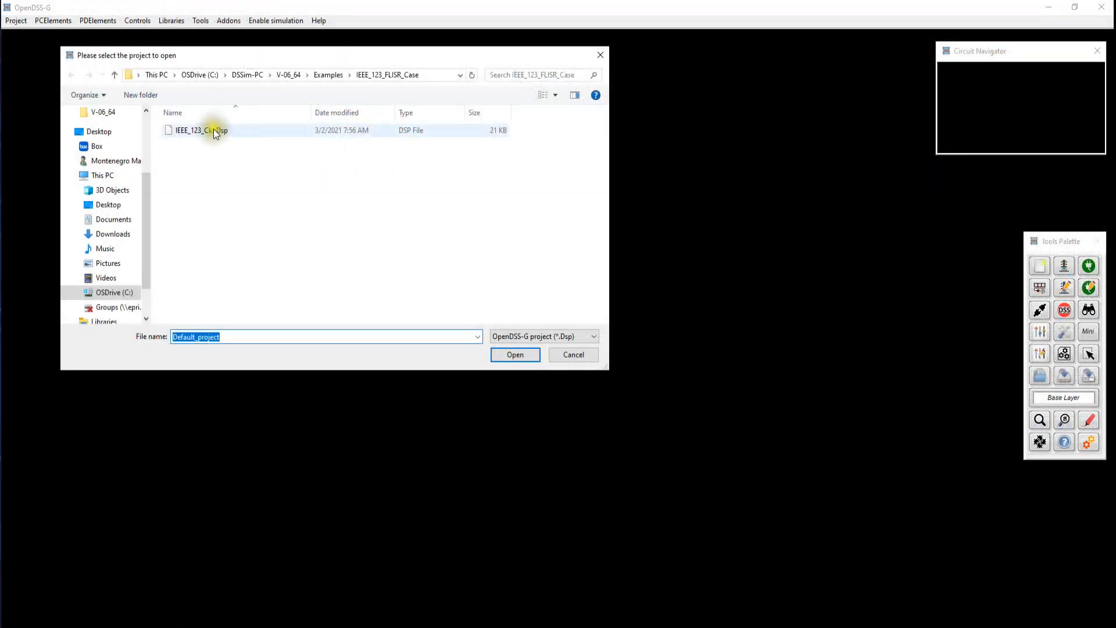
Step: Open the IEEE_123_Ckt.Dsp project in simulator mode and place the meter manager clear of the circuit drawing
{"action": "double_click", "coordinate": [214, 129]}
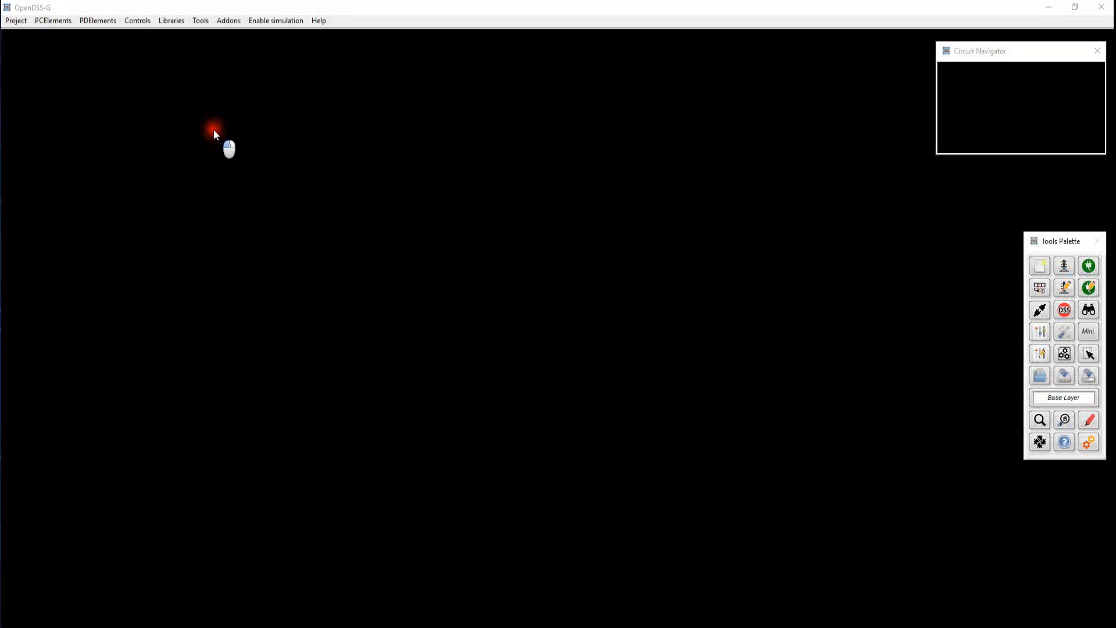
{"action": "left_click", "coordinate": [1089, 444]}
{"action": "left_click", "coordinate": [1040, 445]}
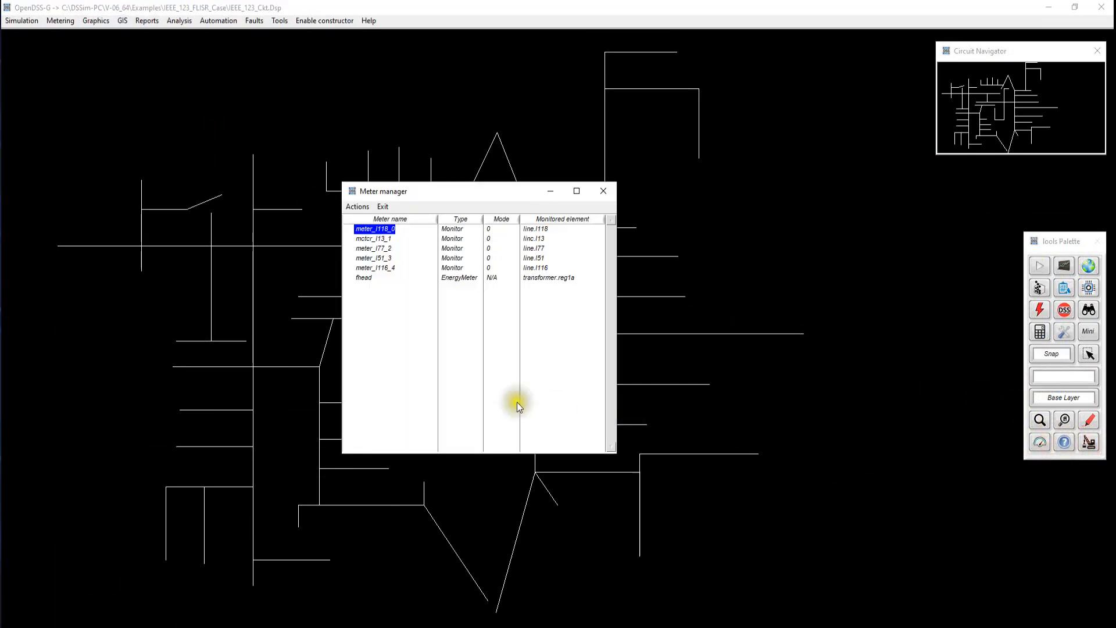
{"action": "left_click_drag", "start_coordinate": [425, 185], "coordinate": [913, 498]}
Step: Load the meter and widget environment from myEnvironment3.json through the meter manager
{"action": "right_click", "coordinate": [852, 599]}
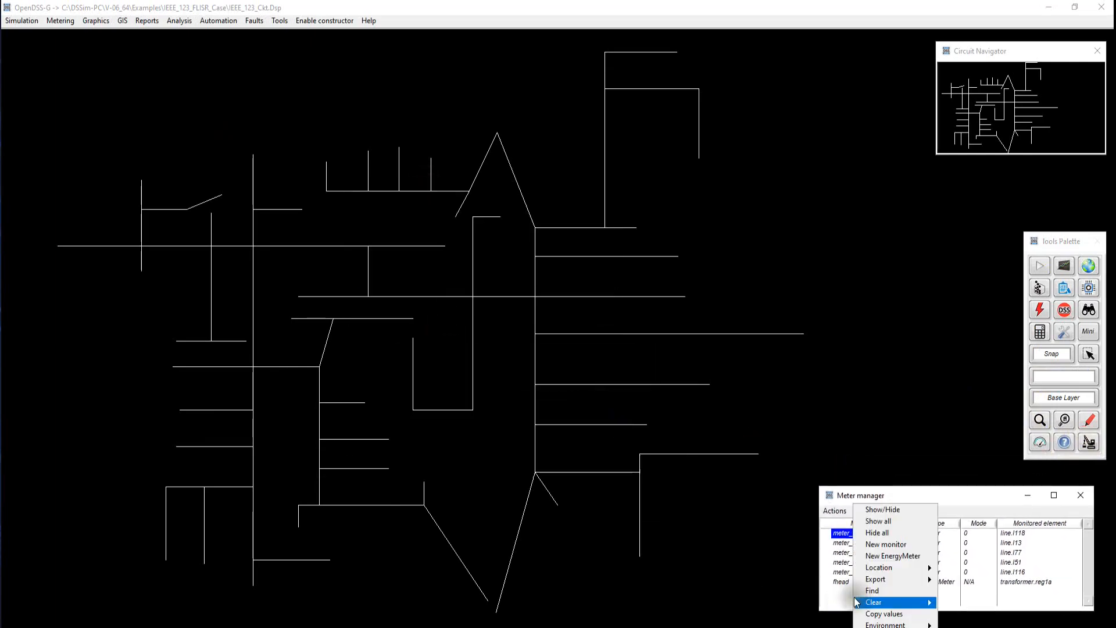
{"action": "mouse_move", "coordinate": [902, 624]}
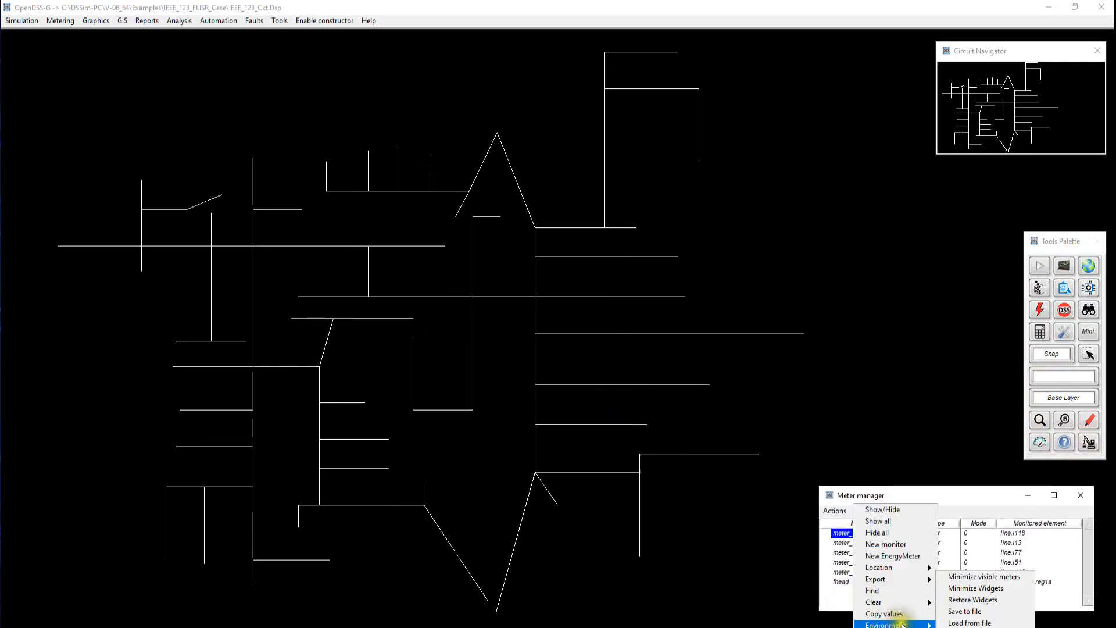
{"action": "left_click", "coordinate": [963, 623]}
{"action": "left_click", "coordinate": [207, 156]}
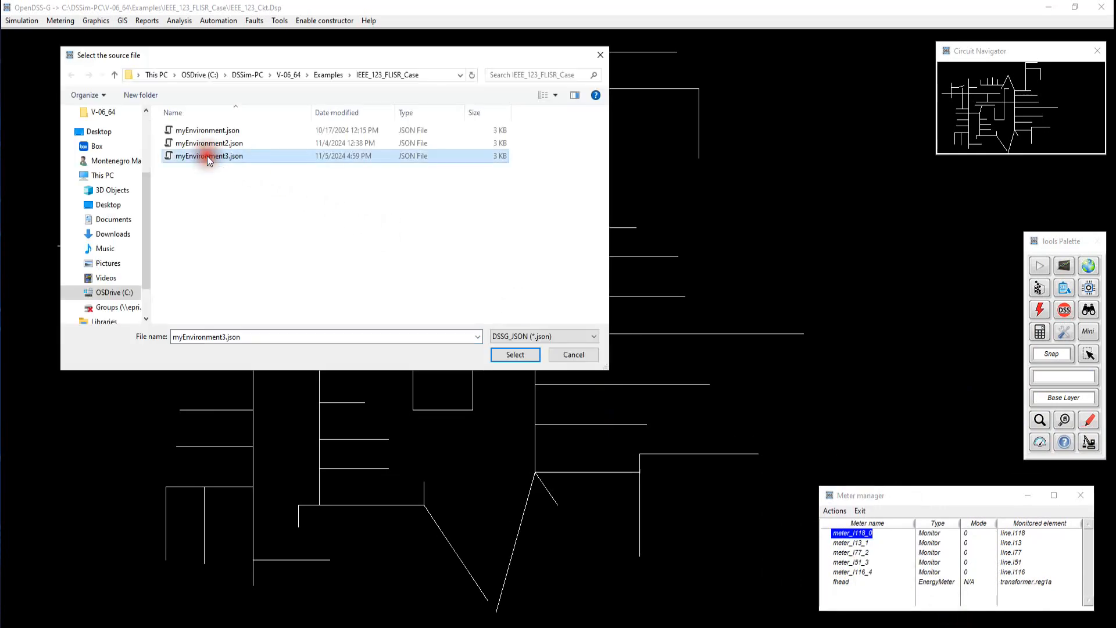
{"action": "left_click", "coordinate": [515, 354]}
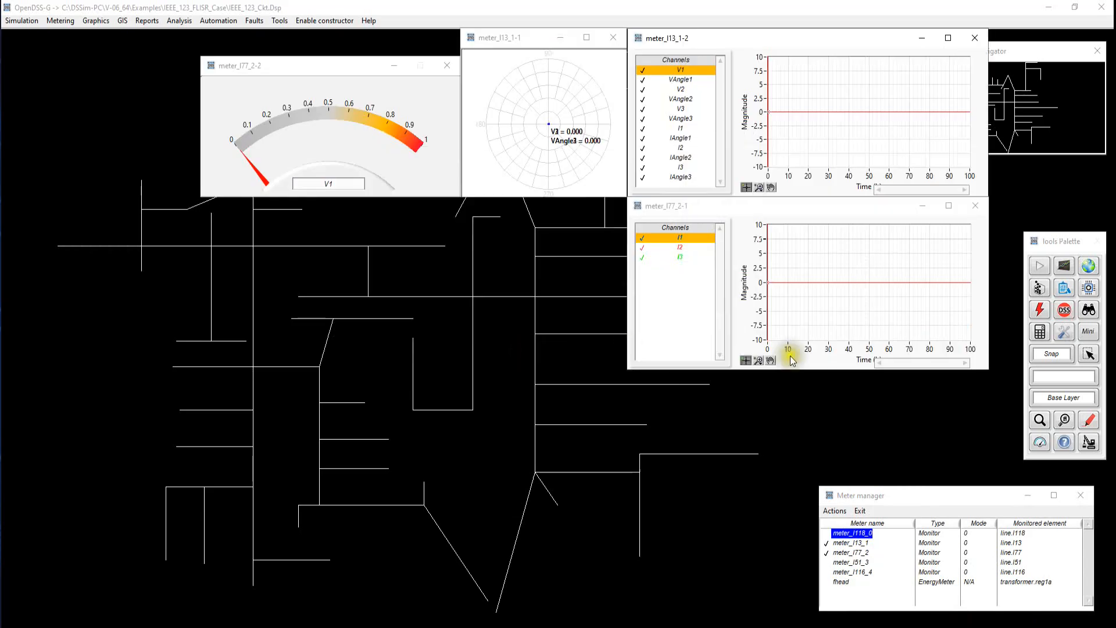
Step: Change the active simulation mode to Daily in the simulation settings and solve the reloaded circuit
{"action": "left_click", "coordinate": [1063, 332]}
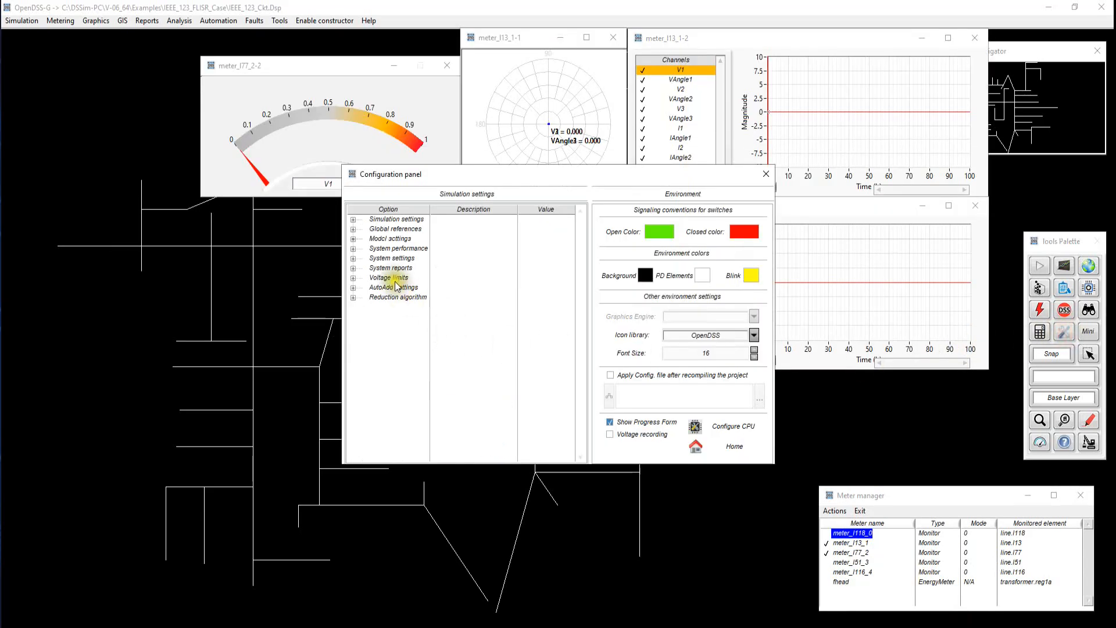
{"action": "left_click", "coordinate": [353, 220]}
{"action": "double_click", "coordinate": [479, 347]}
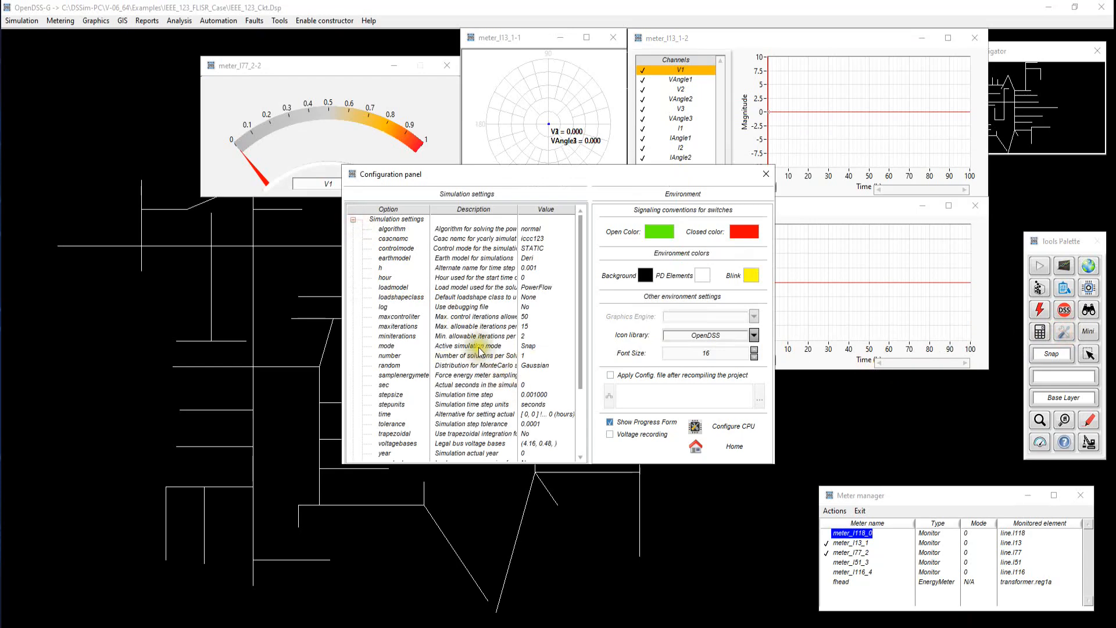
{"action": "key", "text": "Down"}
{"action": "key", "text": "Return"}
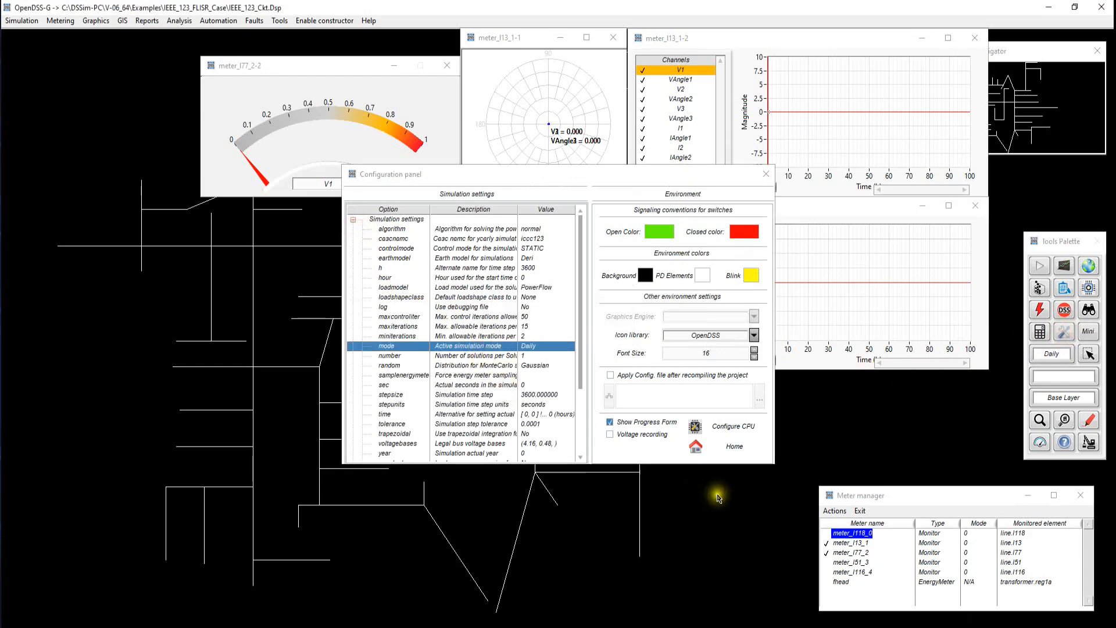
{"action": "left_click", "coordinate": [734, 445]}
{"action": "left_click", "coordinate": [1040, 265]}
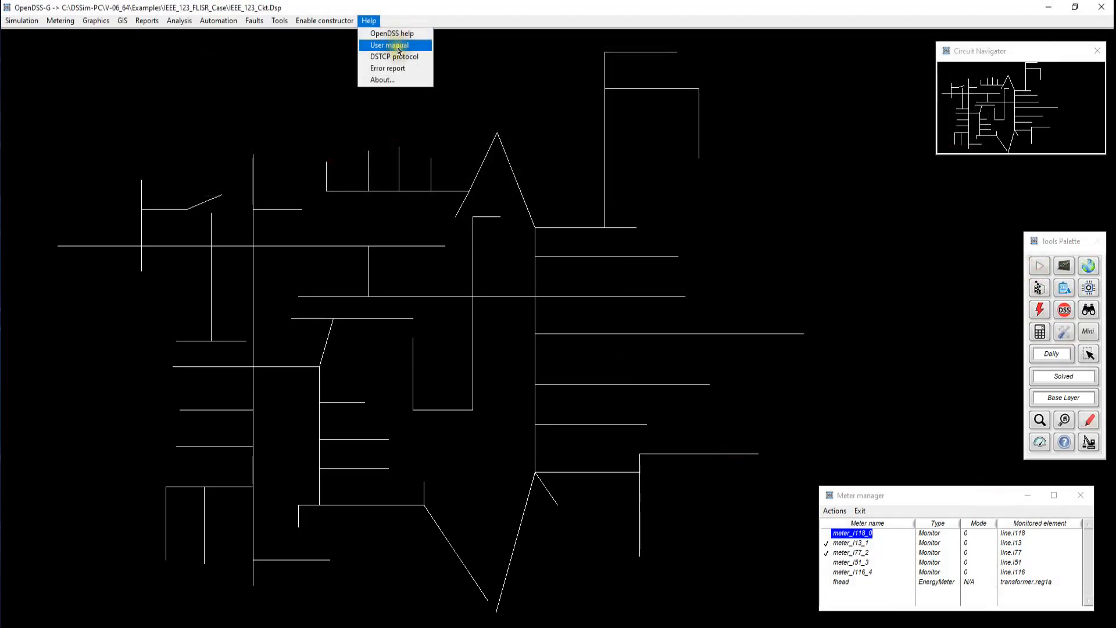
Step: Open the user manual at the Monitors and Energy meters section of Simulating Utility-Specific Circuits
{"action": "left_click", "coordinate": [398, 46]}
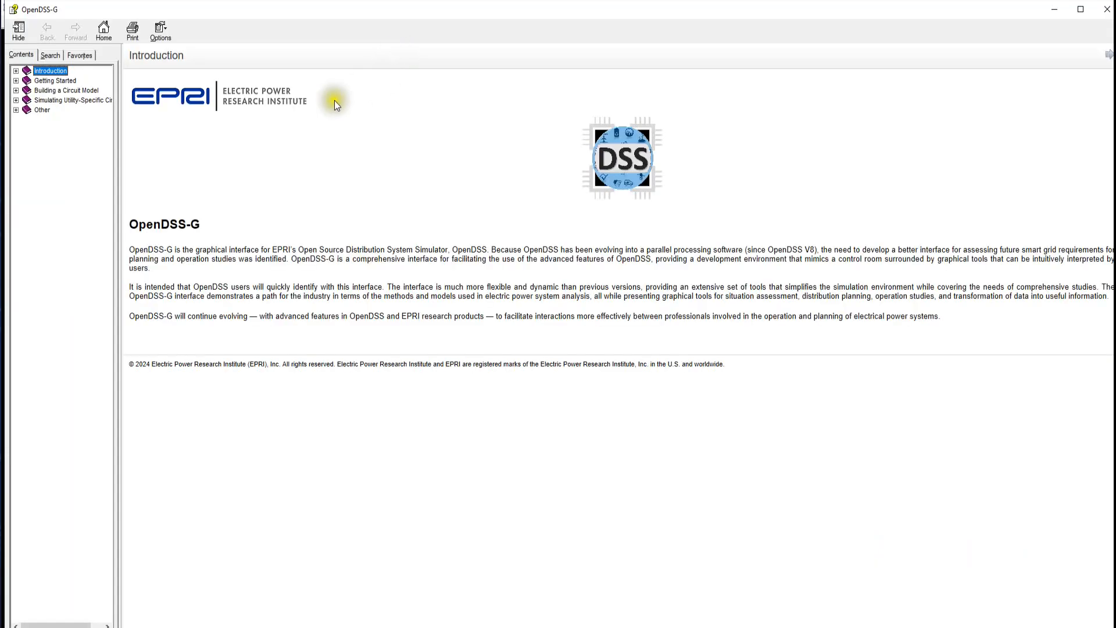
{"action": "left_click", "coordinate": [52, 100]}
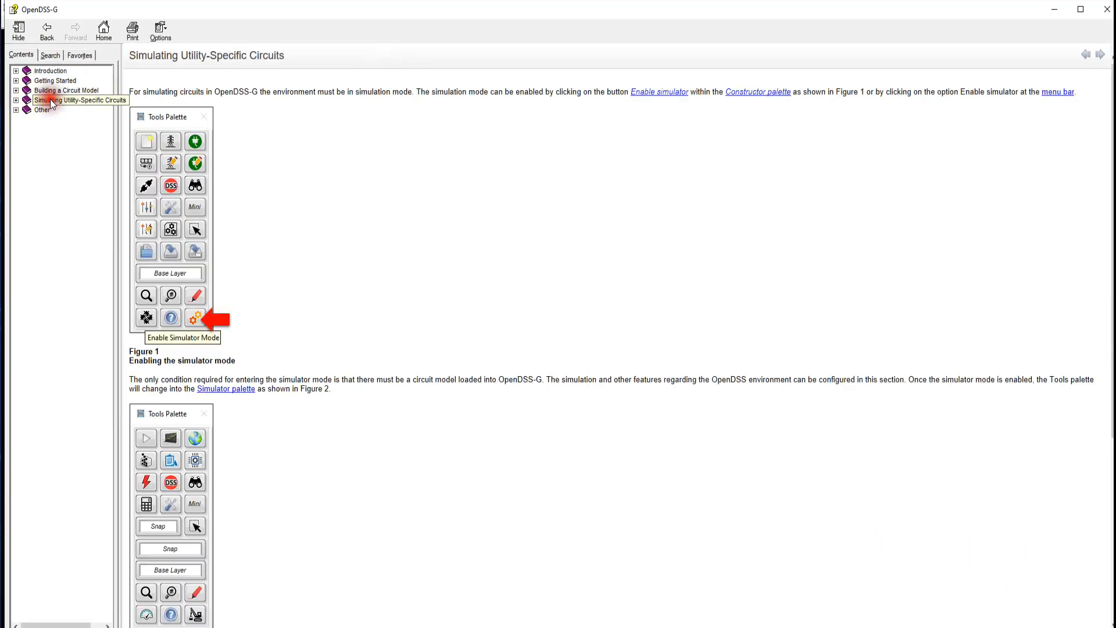
{"action": "left_click", "coordinate": [16, 102]}
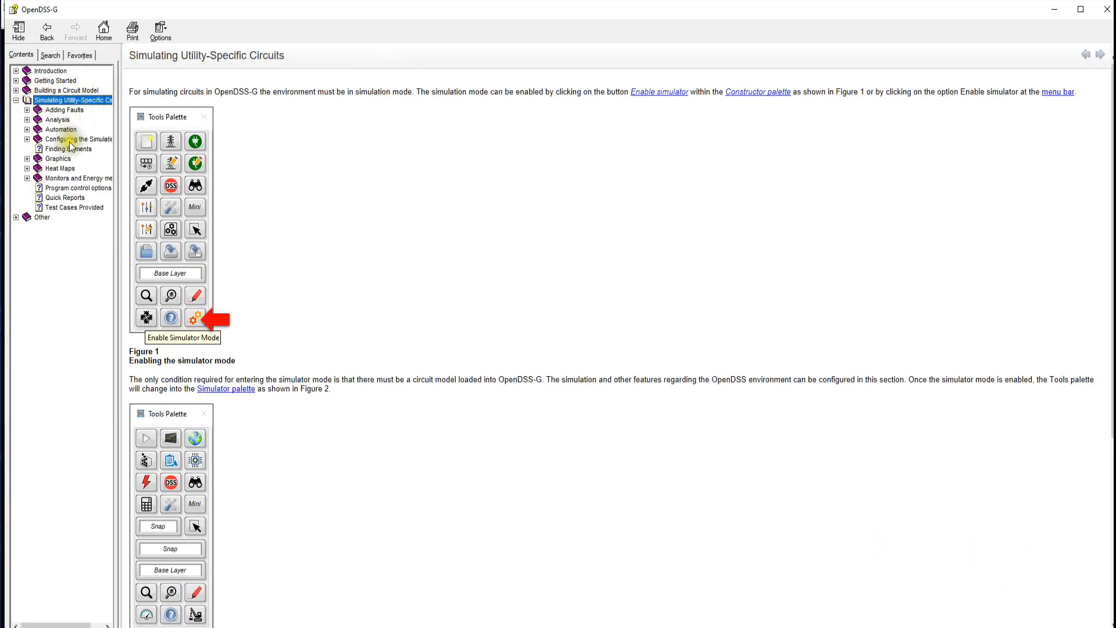
{"action": "left_click", "coordinate": [65, 179]}
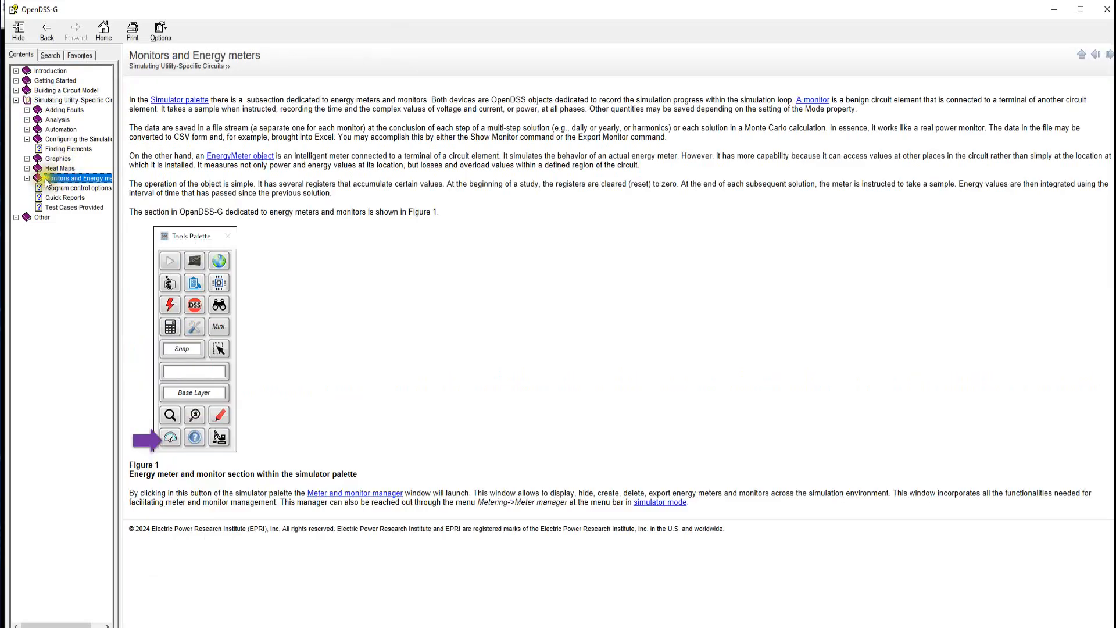
Step: Read the manual's topics on declaring energy meters, declaring monitors, using the meter objects and the meter manager
{"action": "left_click", "coordinate": [27, 178]}
{"action": "left_click", "coordinate": [74, 189]}
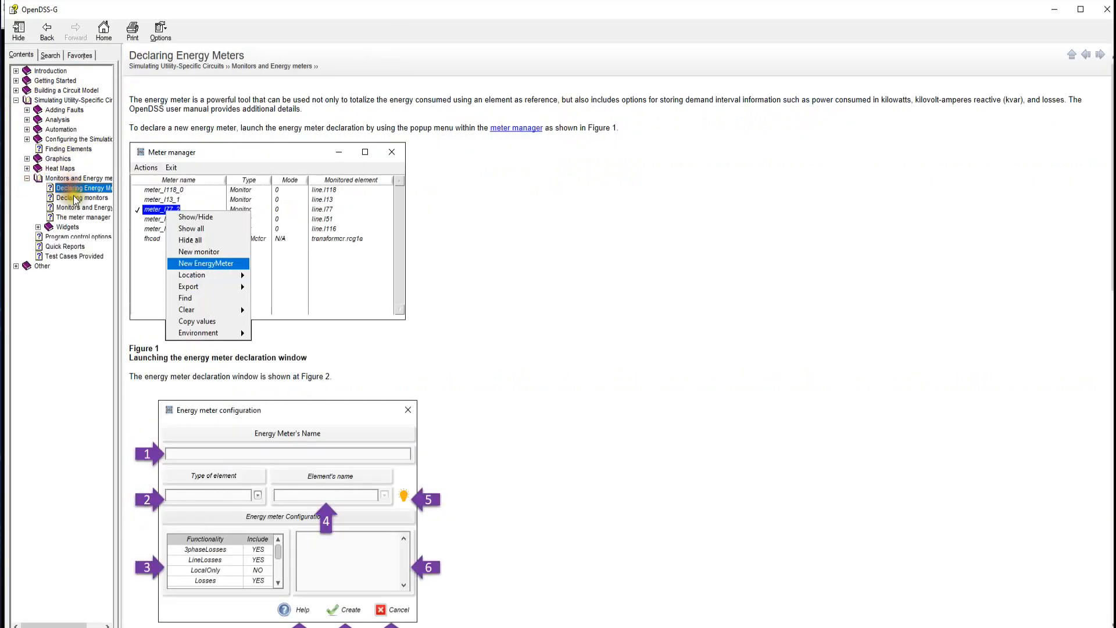
{"action": "scroll", "coordinate": [498, 370], "scroll_direction": "down", "scroll_amount": 15}
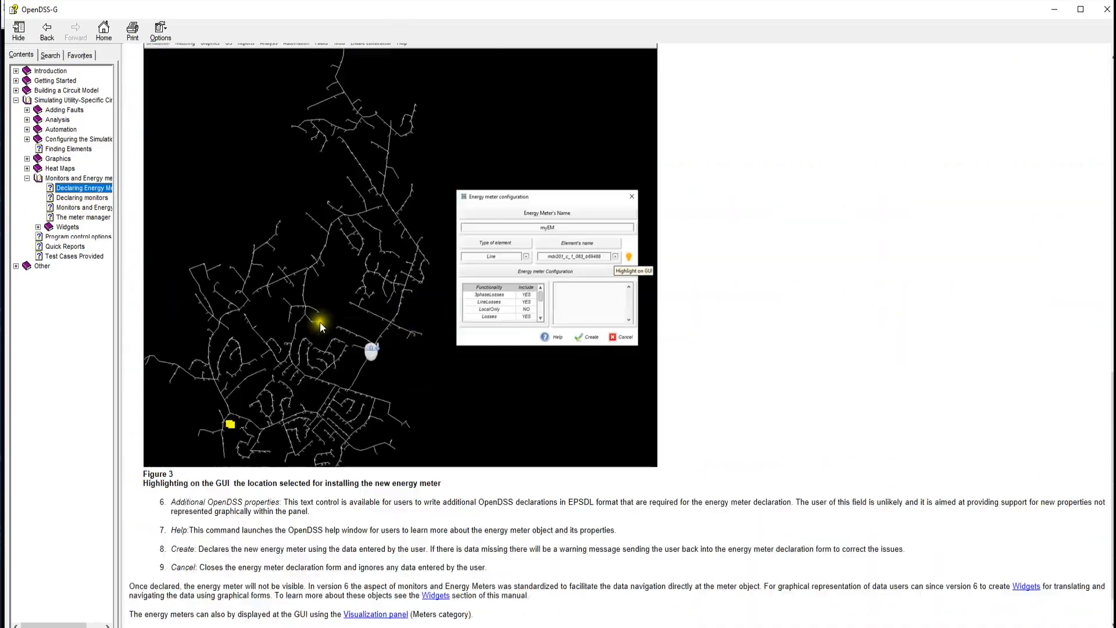
{"action": "left_click", "coordinate": [82, 197]}
{"action": "scroll", "coordinate": [361, 327], "scroll_direction": "down", "scroll_amount": 10}
{"action": "left_click", "coordinate": [85, 207]}
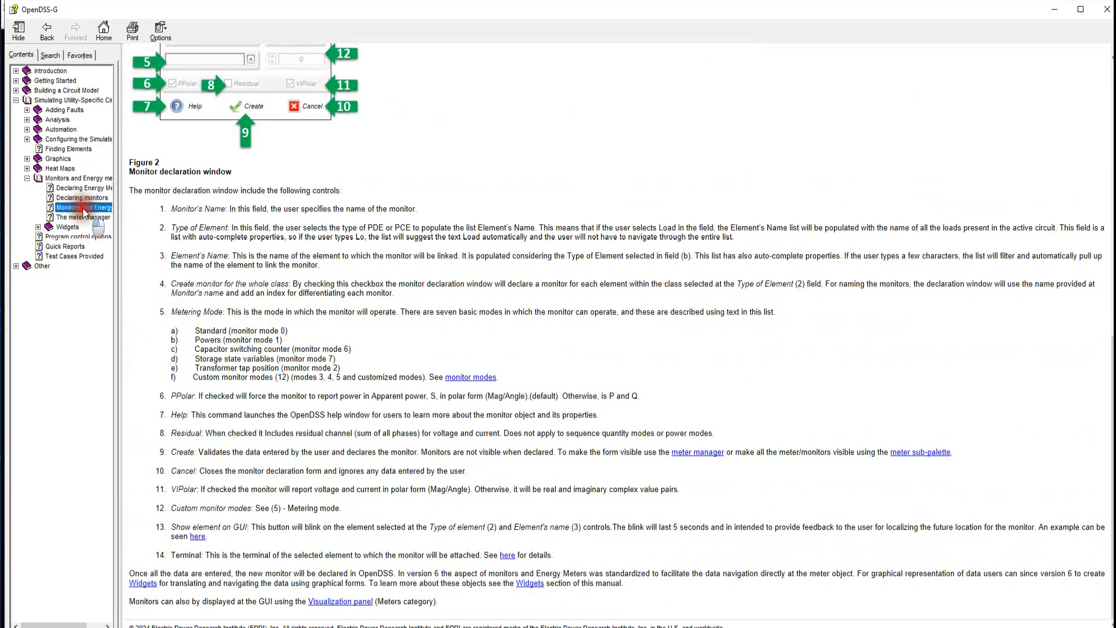
{"action": "scroll", "coordinate": [309, 286], "scroll_direction": "down", "scroll_amount": 6}
{"action": "scroll", "coordinate": [309, 286], "scroll_direction": "down", "scroll_amount": 7}
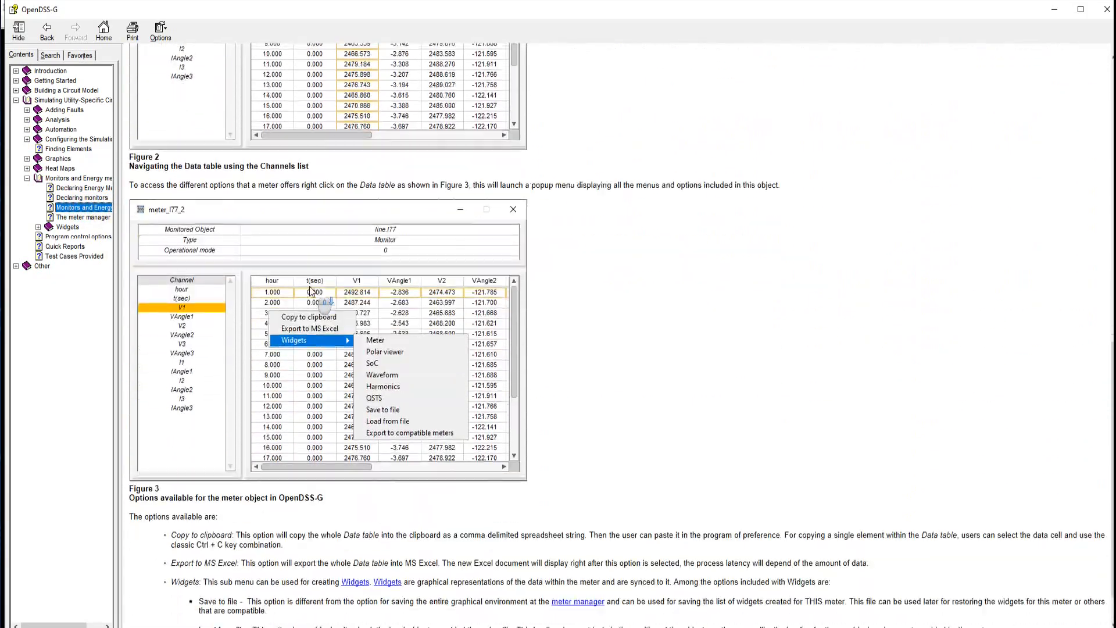
{"action": "scroll", "coordinate": [318, 333], "scroll_direction": "down", "scroll_amount": 15}
{"action": "scroll", "coordinate": [318, 333], "scroll_direction": "down", "scroll_amount": 3}
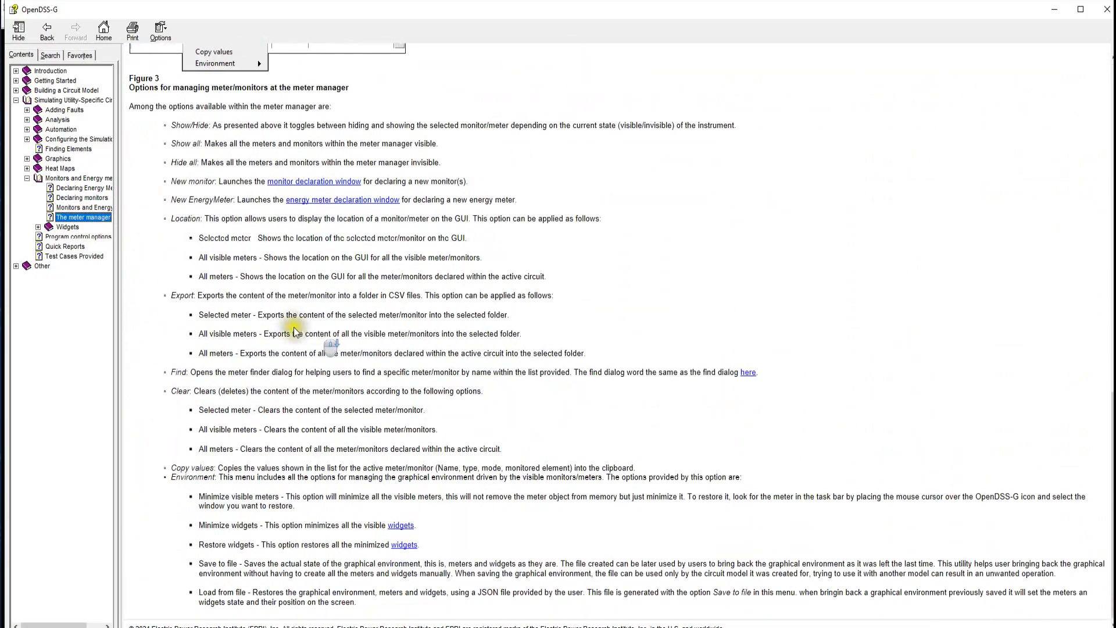
Step: Browse the manual's Widgets section through the harmonics, meter, polar viewer and SoC widget topics
{"action": "left_click", "coordinate": [56, 227]}
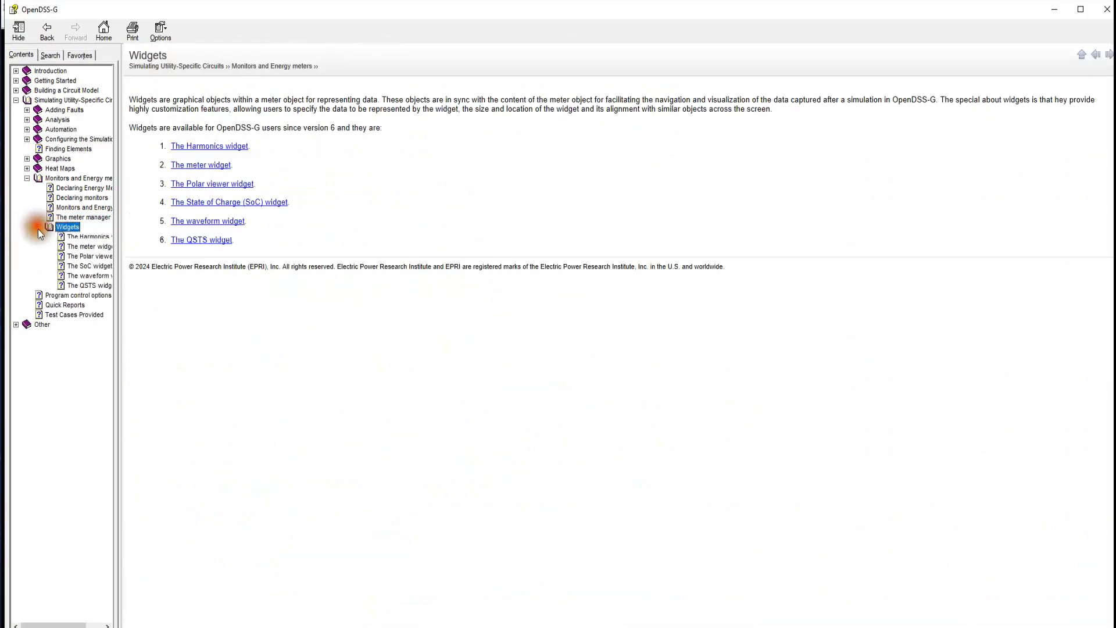
{"action": "left_click", "coordinate": [86, 239]}
{"action": "scroll", "coordinate": [356, 350], "scroll_direction": "down", "scroll_amount": 15}
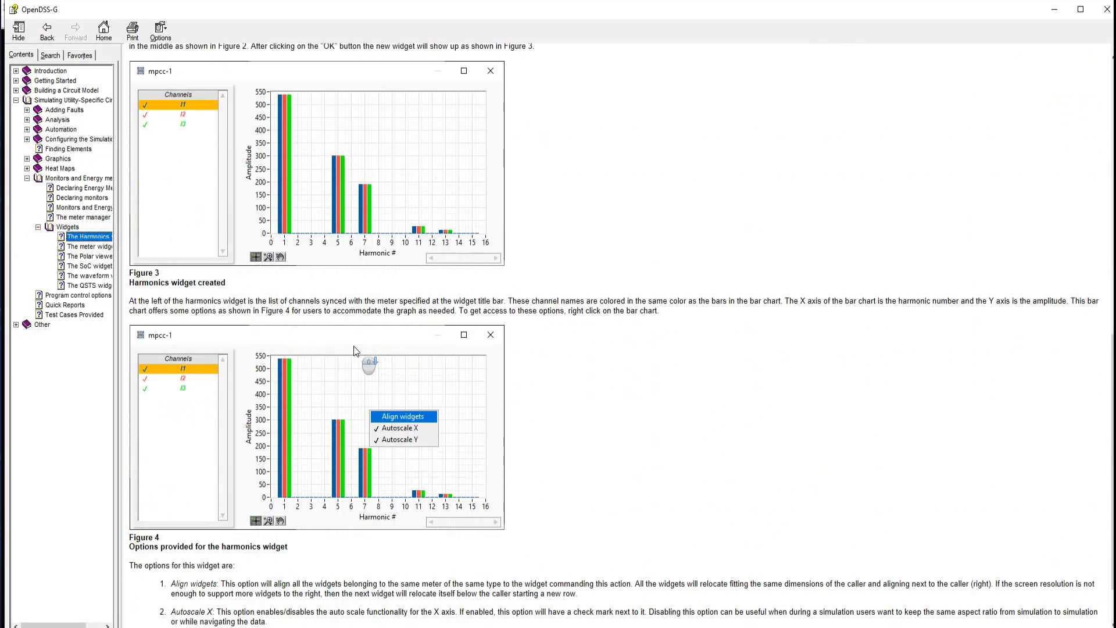
{"action": "left_click", "coordinate": [91, 249]}
{"action": "scroll", "coordinate": [277, 295], "scroll_direction": "down", "scroll_amount": 10}
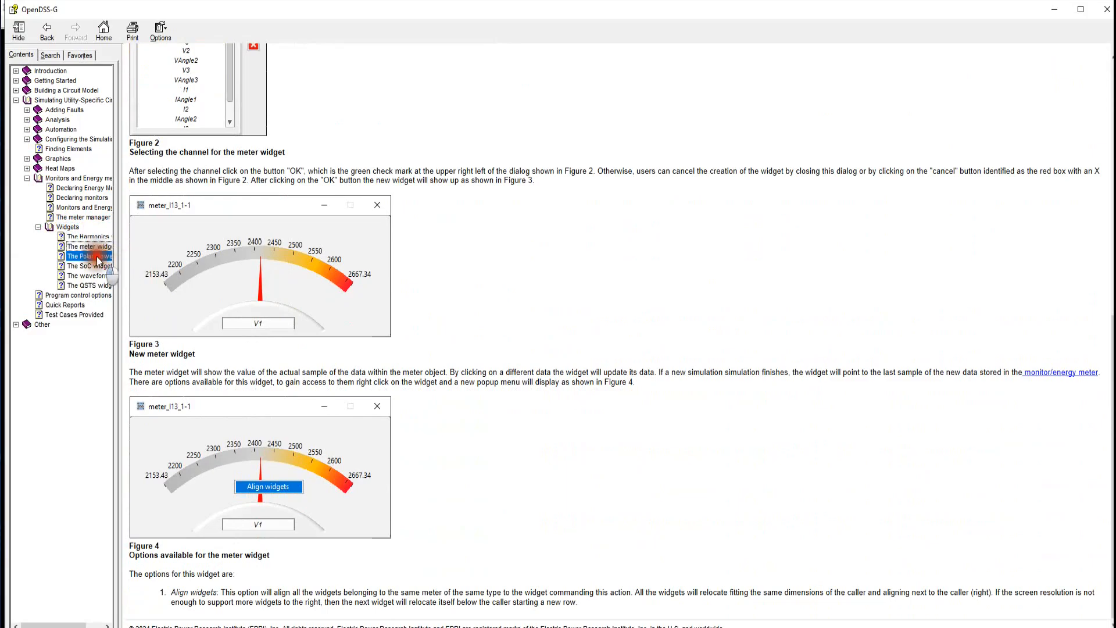
{"action": "left_click", "coordinate": [97, 258]}
{"action": "scroll", "coordinate": [356, 330], "scroll_direction": "down", "scroll_amount": 10}
{"action": "left_click", "coordinate": [91, 266]}
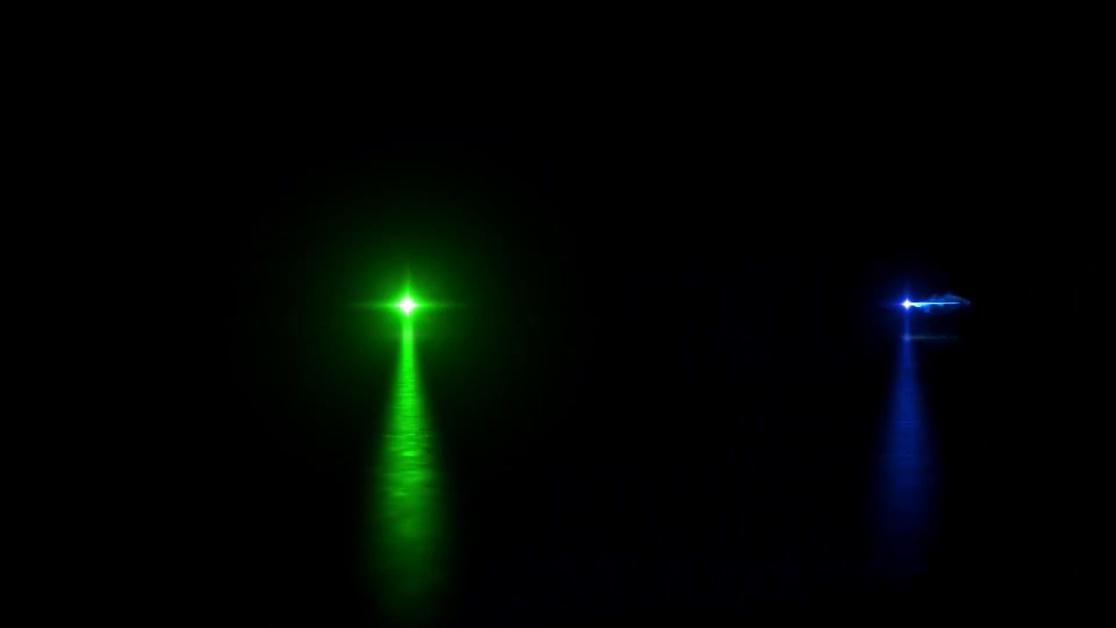